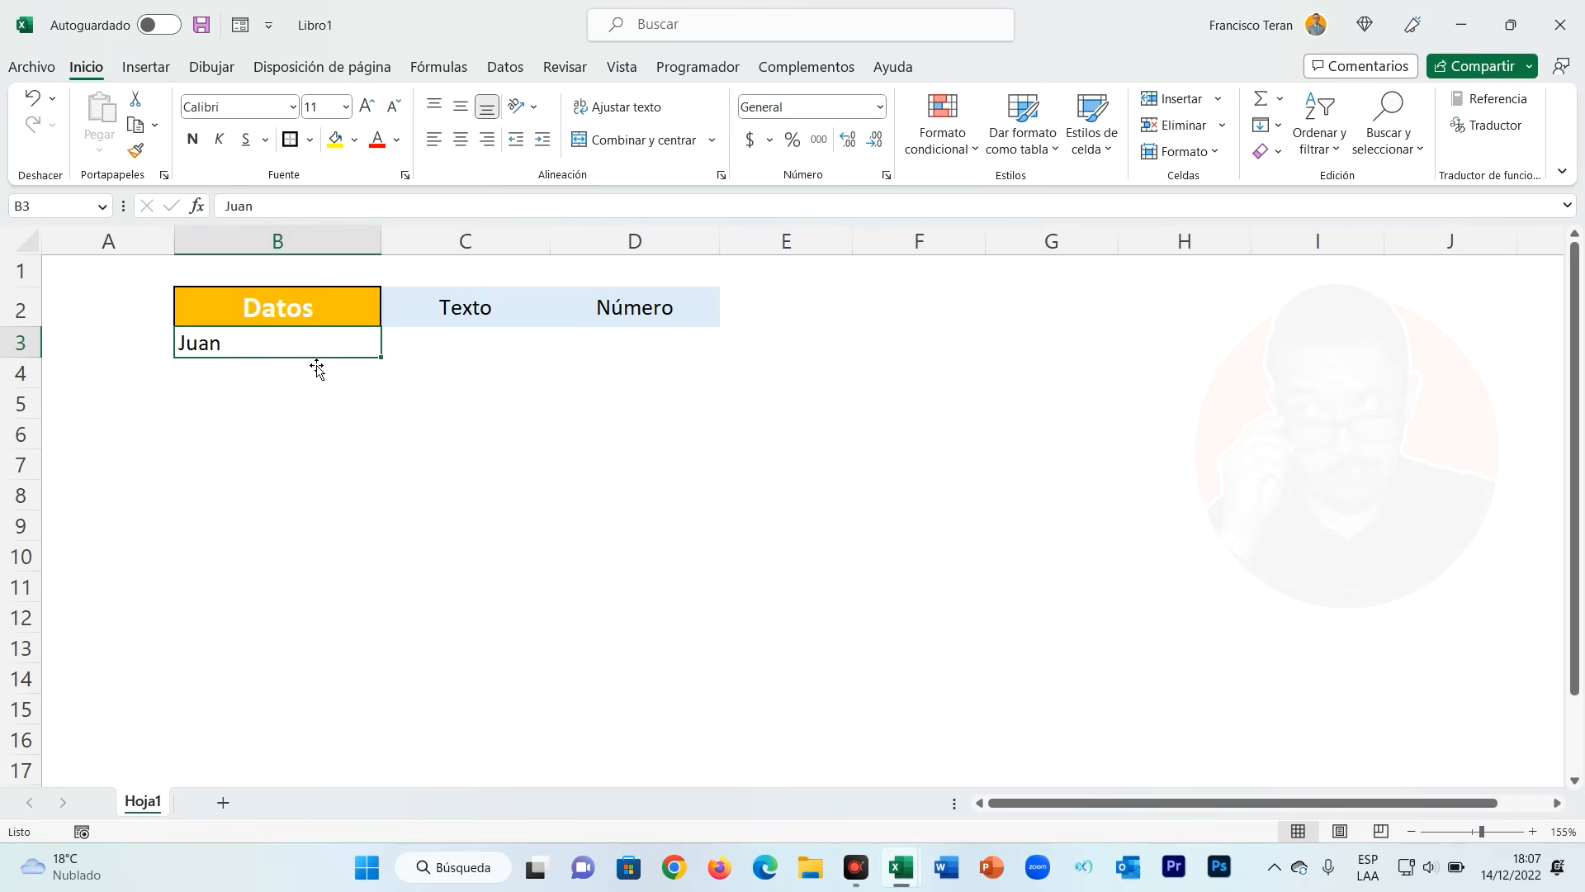
# Enter a first name immediately followed by 123 in cell B4 of the Datos column
pyautogui.click(317, 369)
pyautogui.write('Juan123')
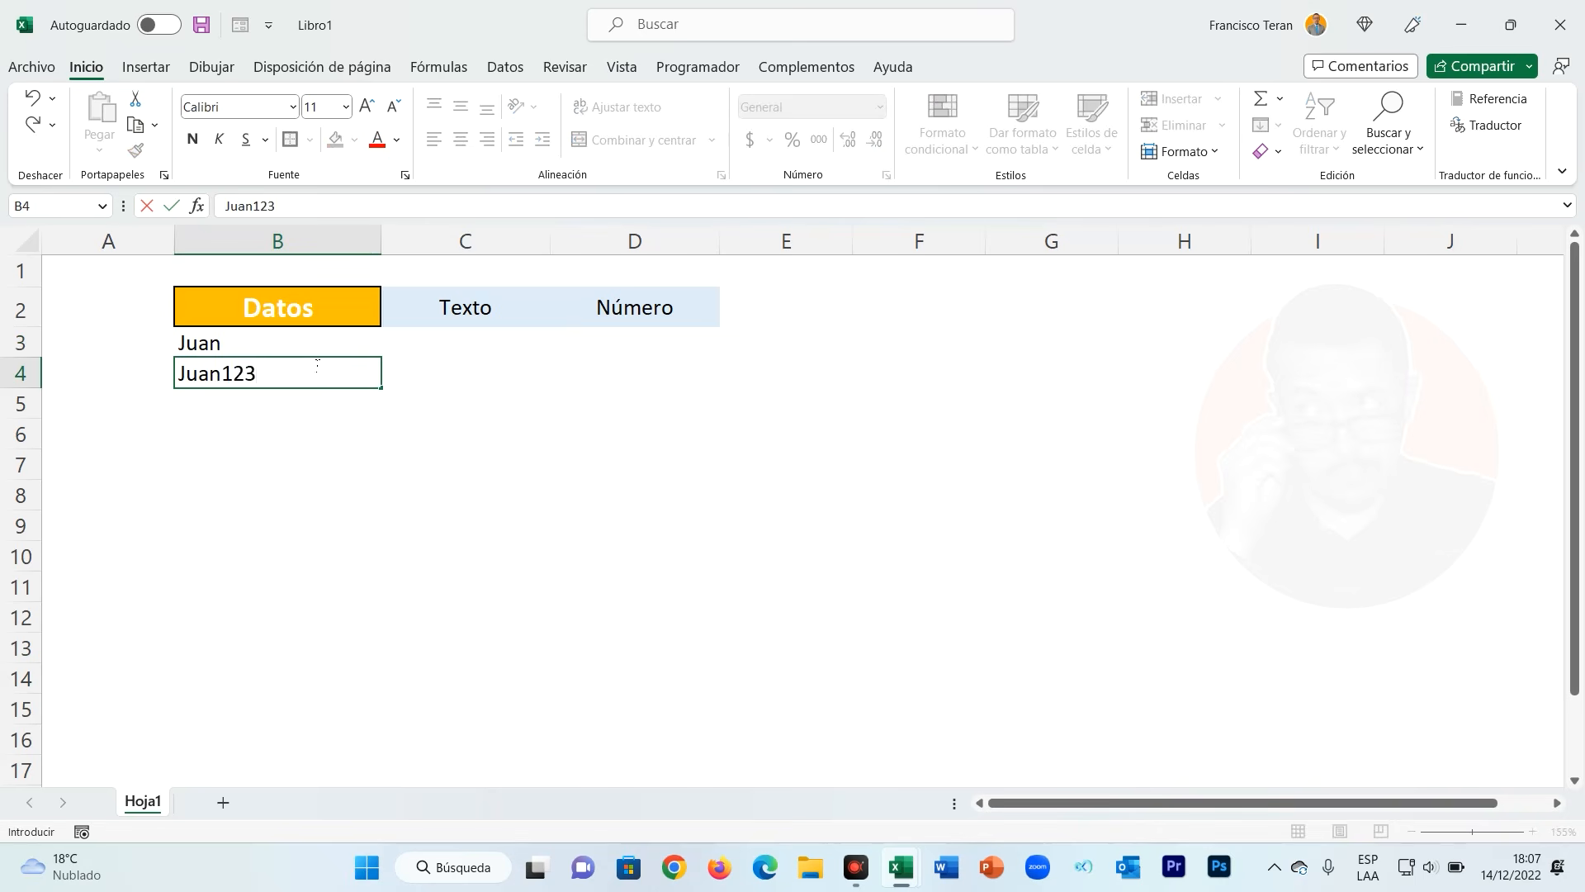
pyautogui.press('Return')
pyautogui.click(293, 372)
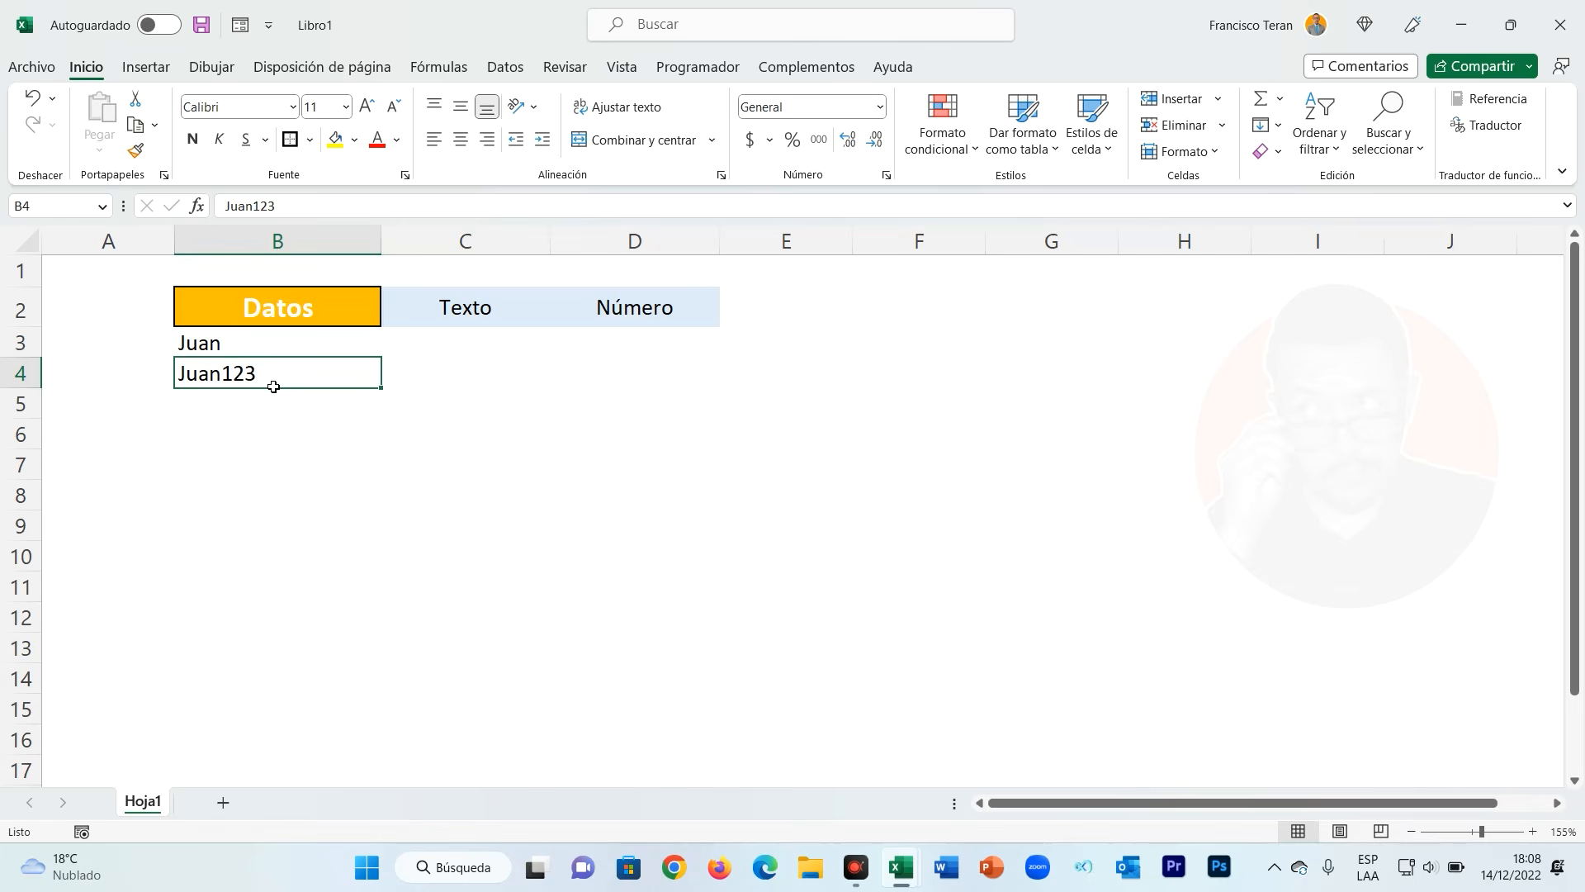
# Enter 123 in cell B5 and edit the entry so that it reads Cod123
pyautogui.click(260, 412)
pyautogui.write('123')
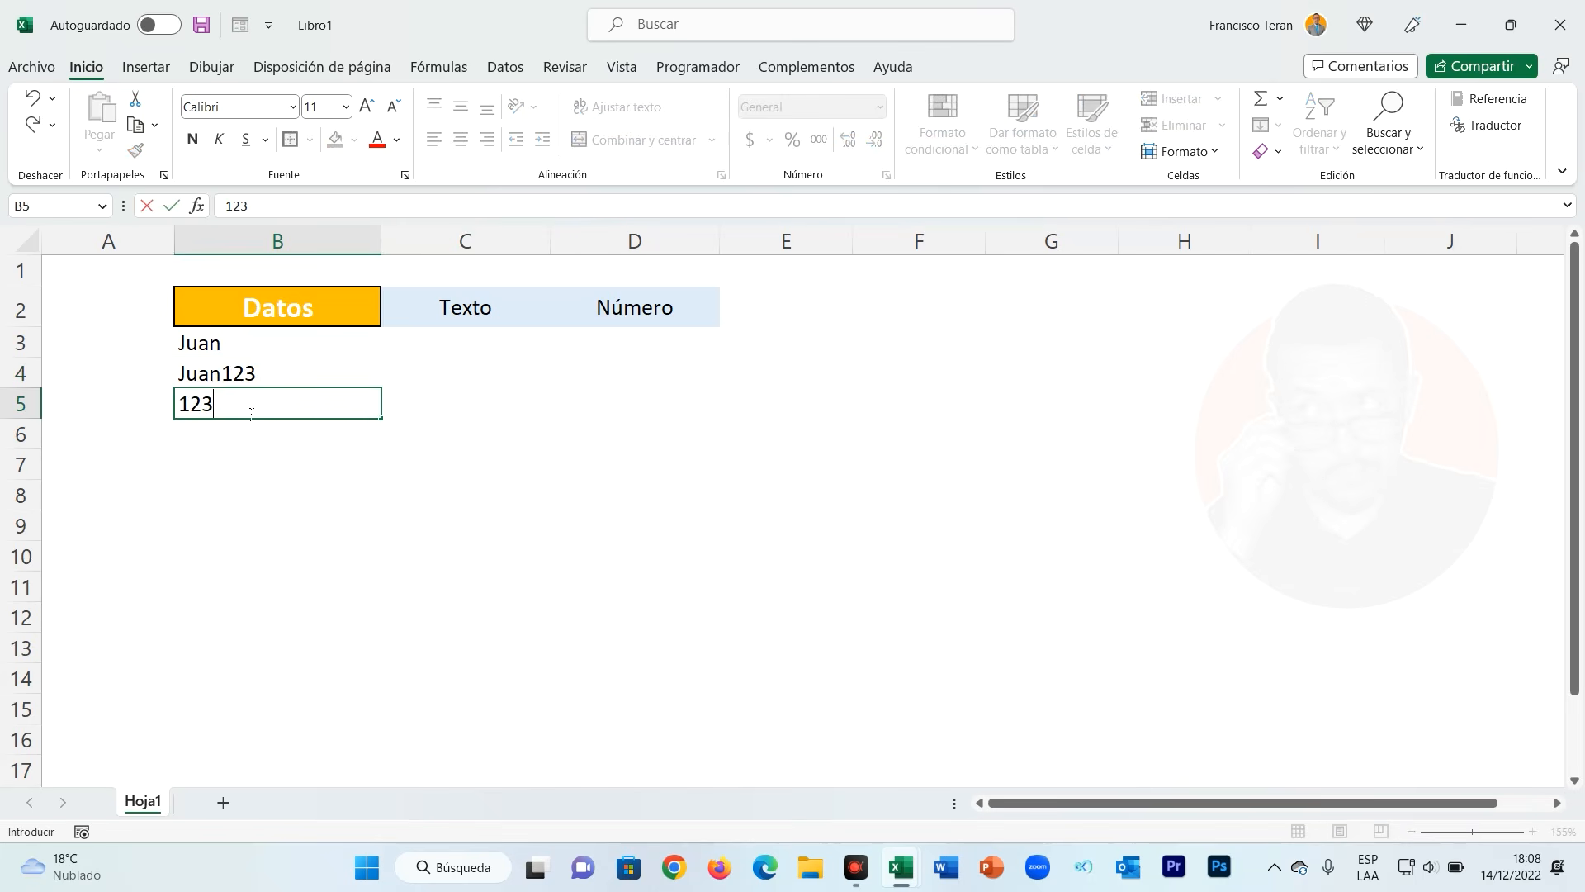
pyautogui.press('Return')
pyautogui.click(347, 404)
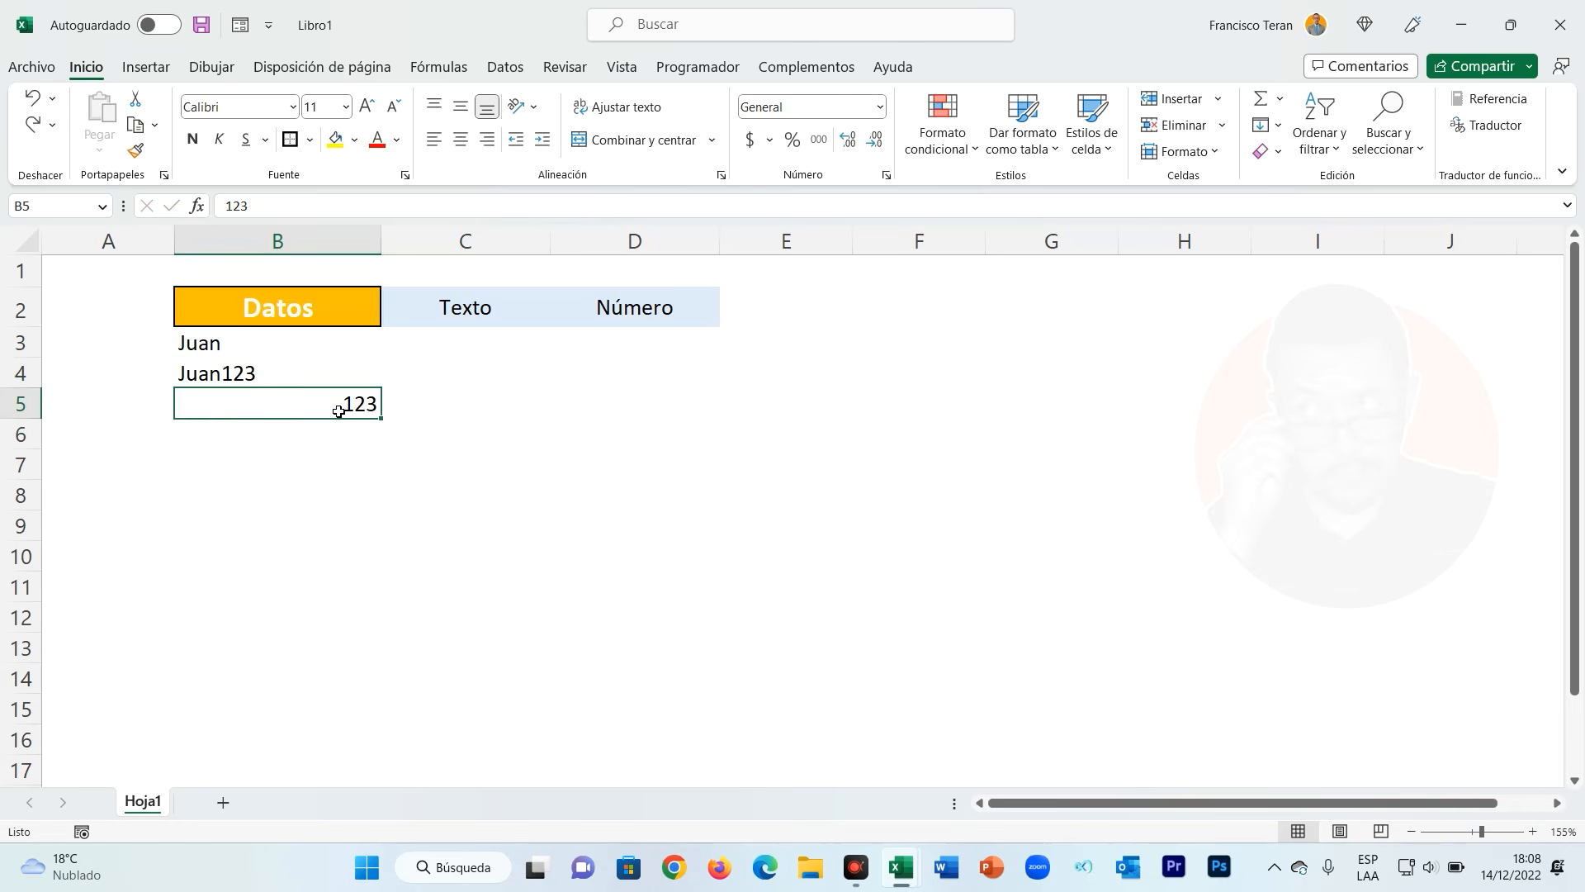
pyautogui.doubleClick(337, 411)
pyautogui.write('D')
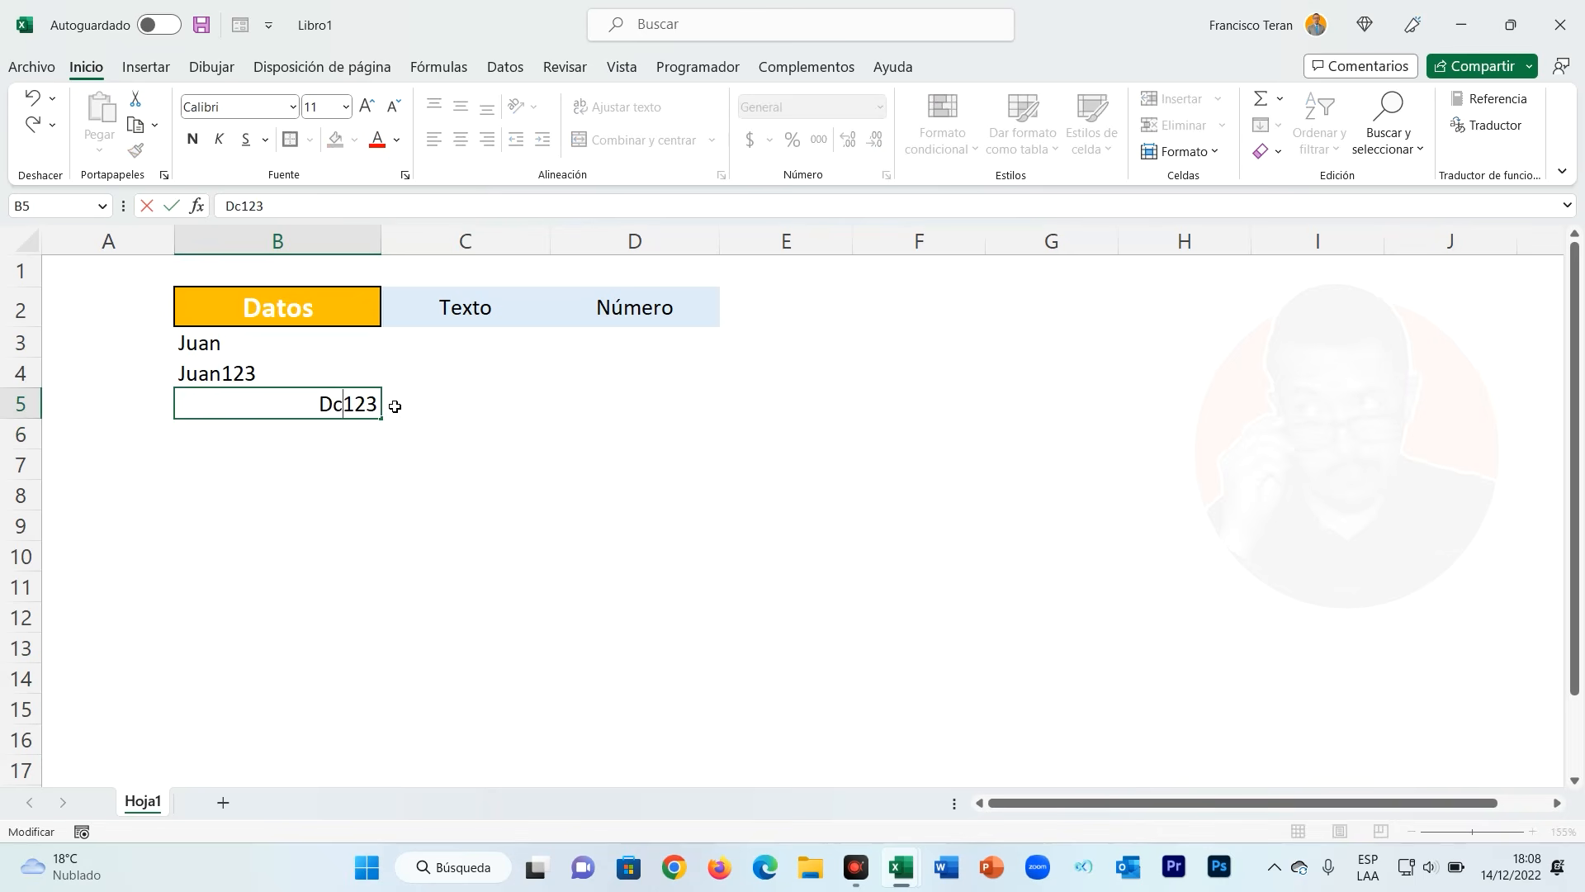
pyautogui.press('BackSpace')
pyautogui.write('Cod')
pyautogui.press('Return')
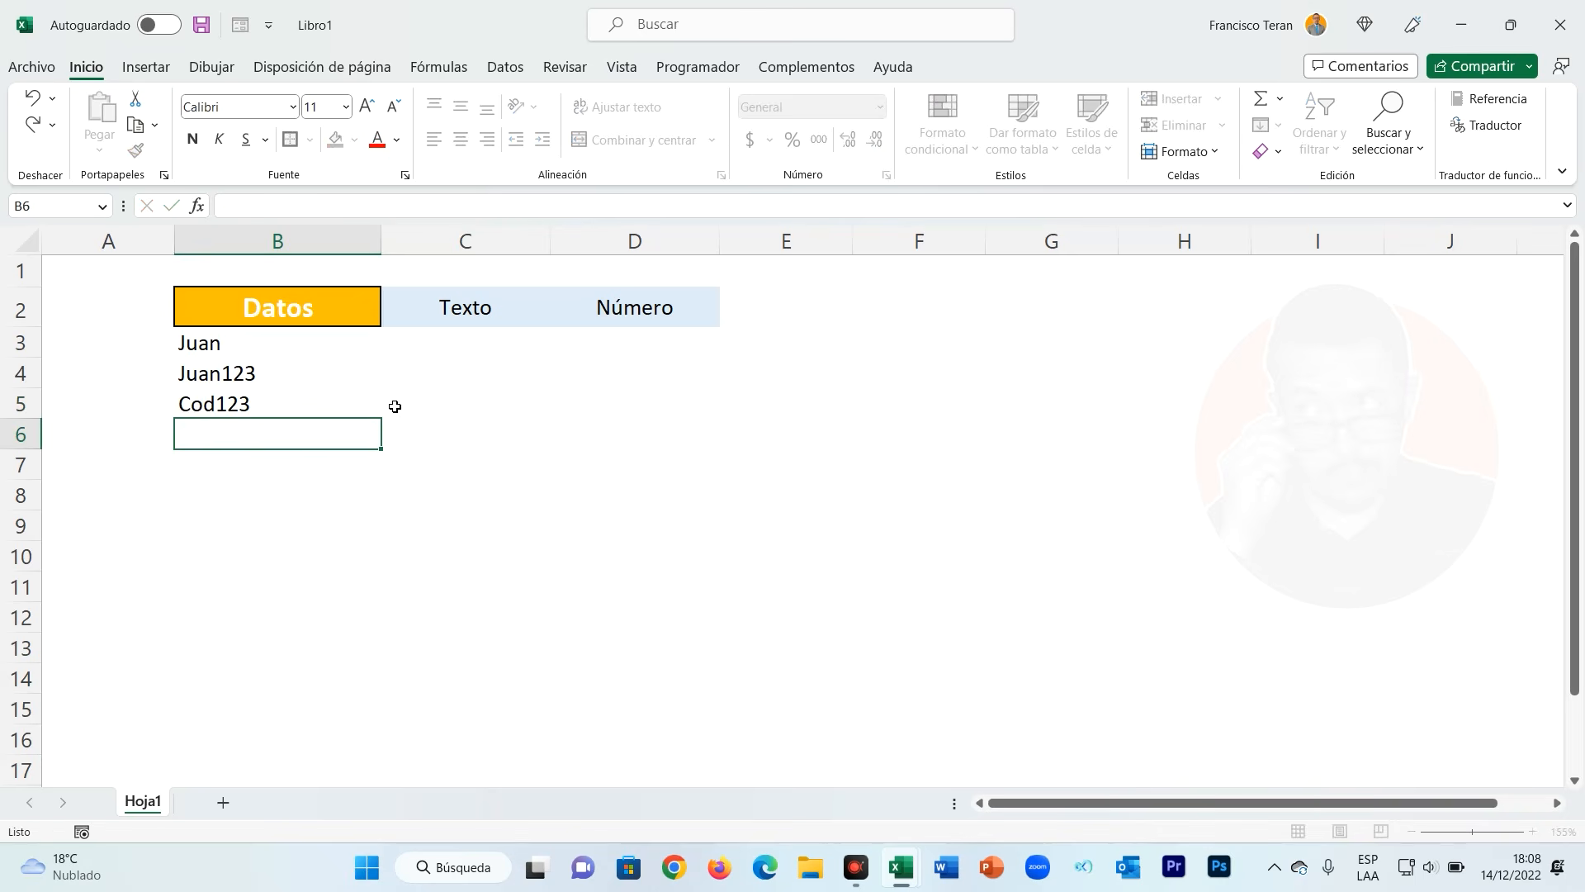
pyautogui.click(318, 409)
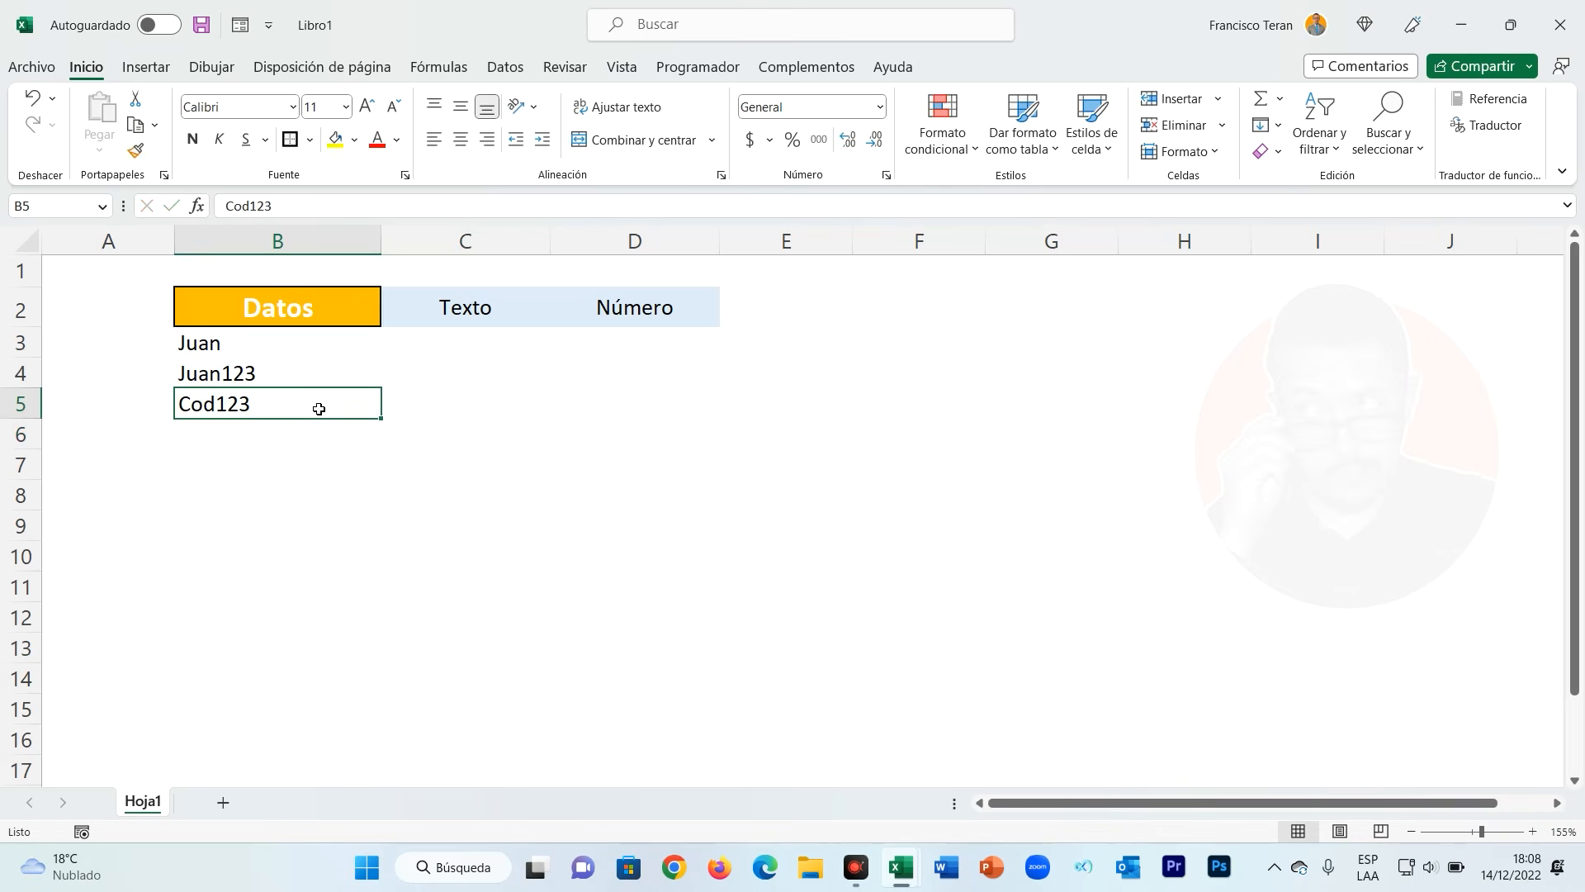
# Enter the number 123 in cell B6 of the Datos column
pyautogui.click(324, 436)
pyautogui.write('123')
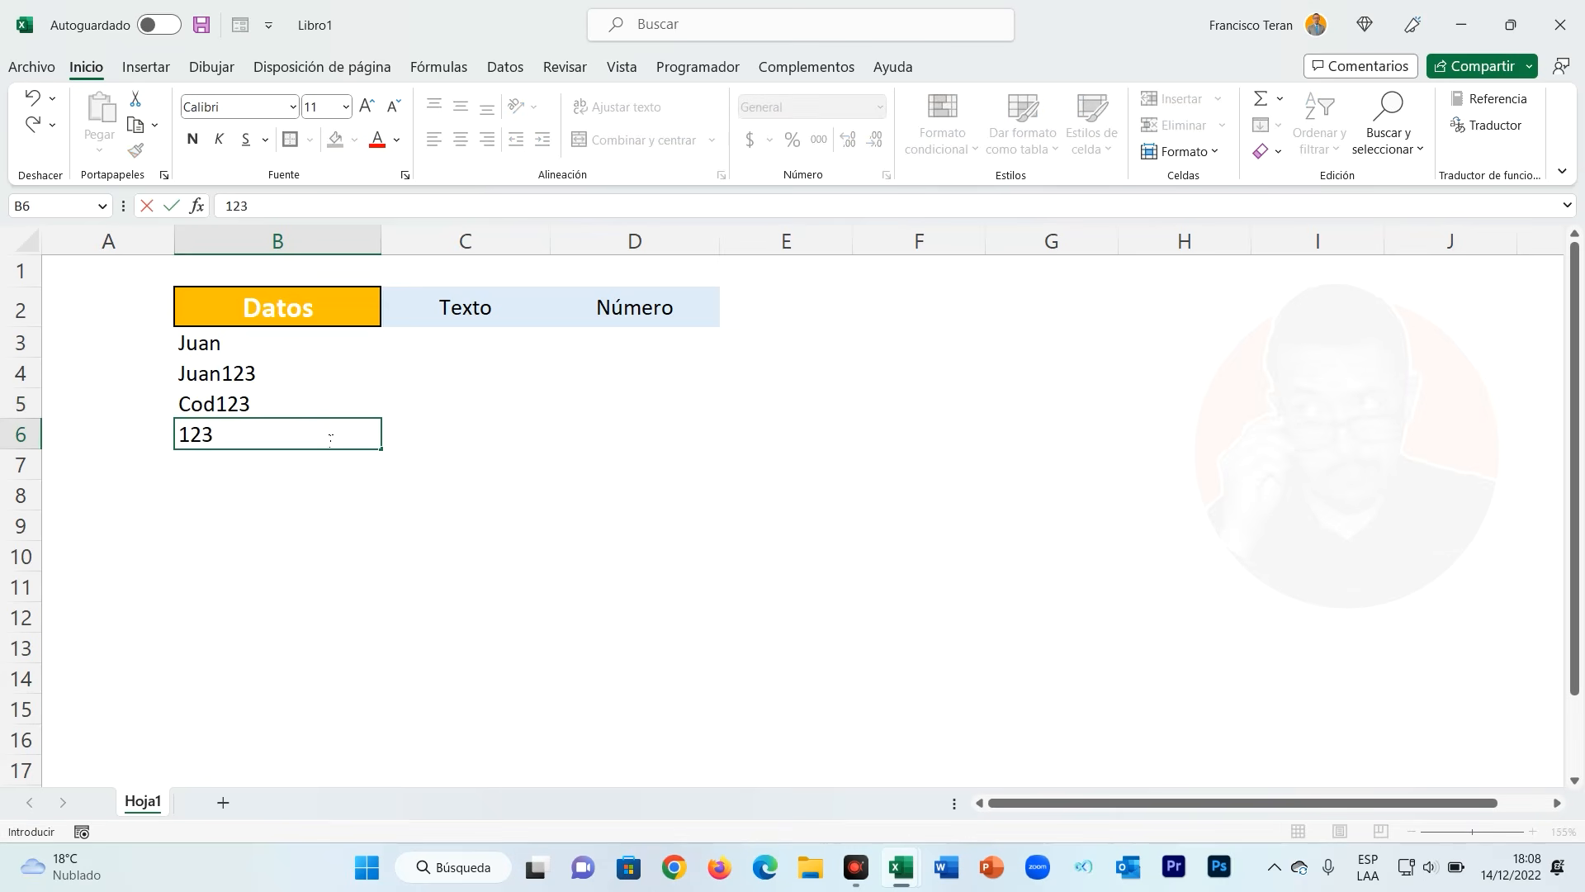
pyautogui.press('Return')
pyautogui.click(327, 427)
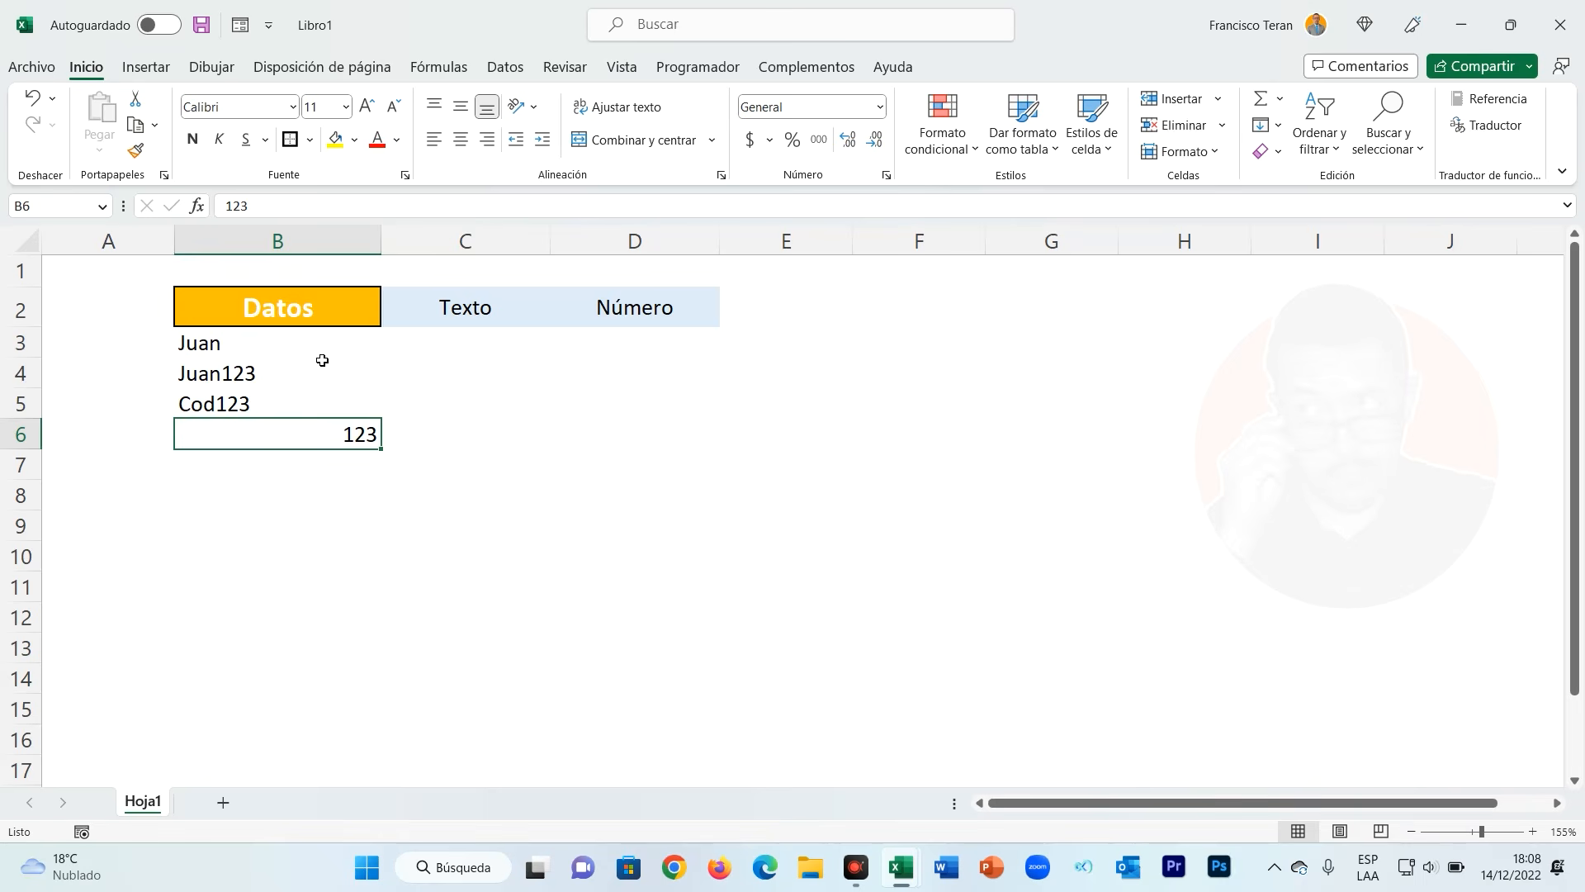
pyautogui.click(499, 350)
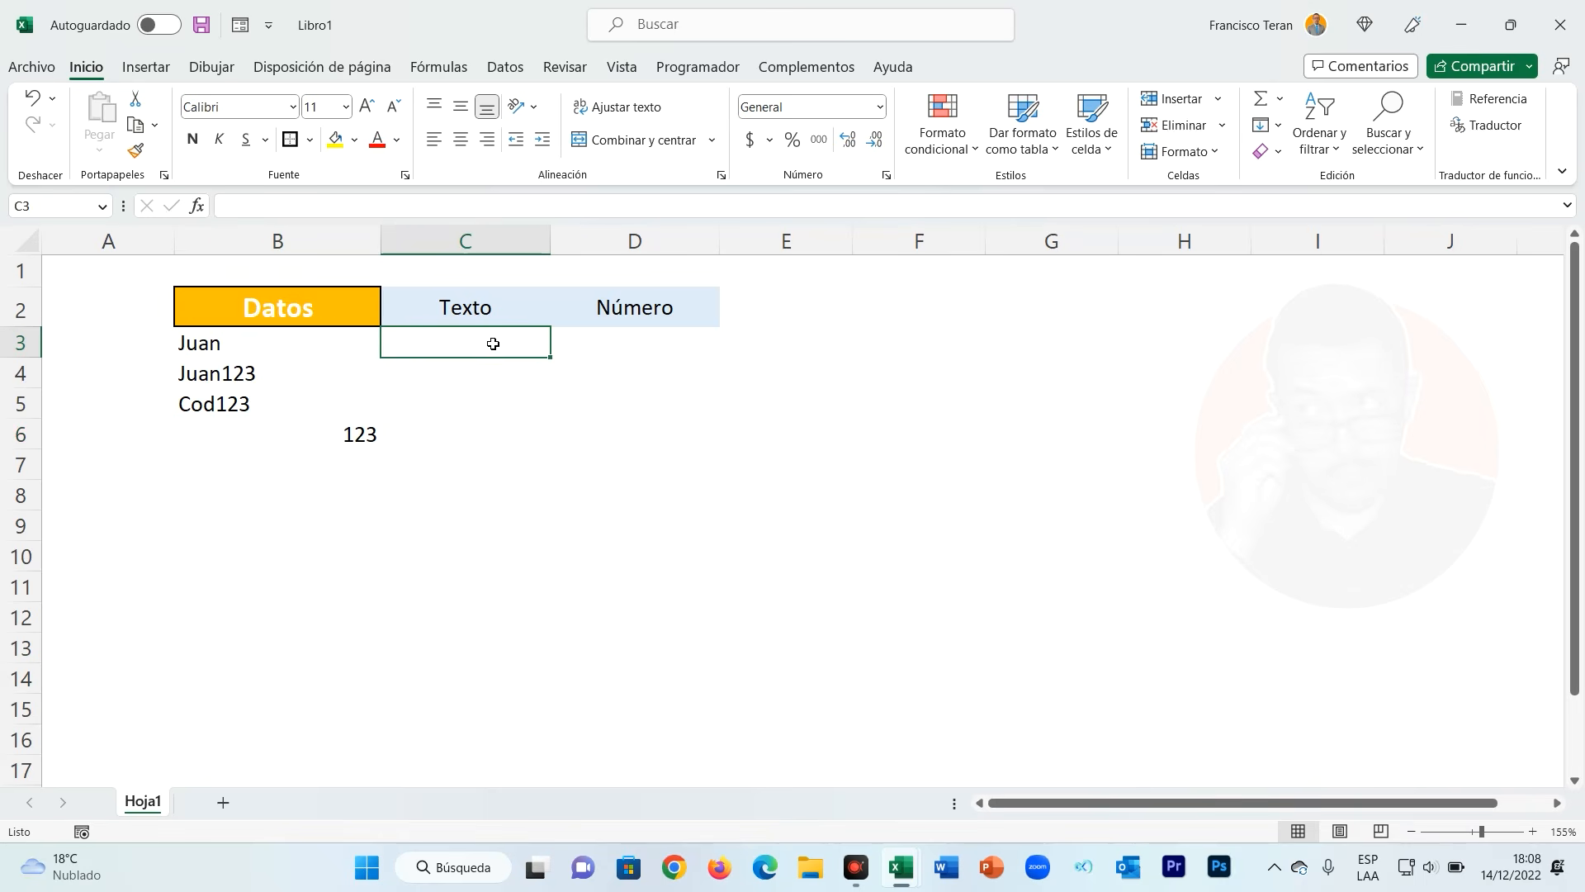
pyautogui.write('=')
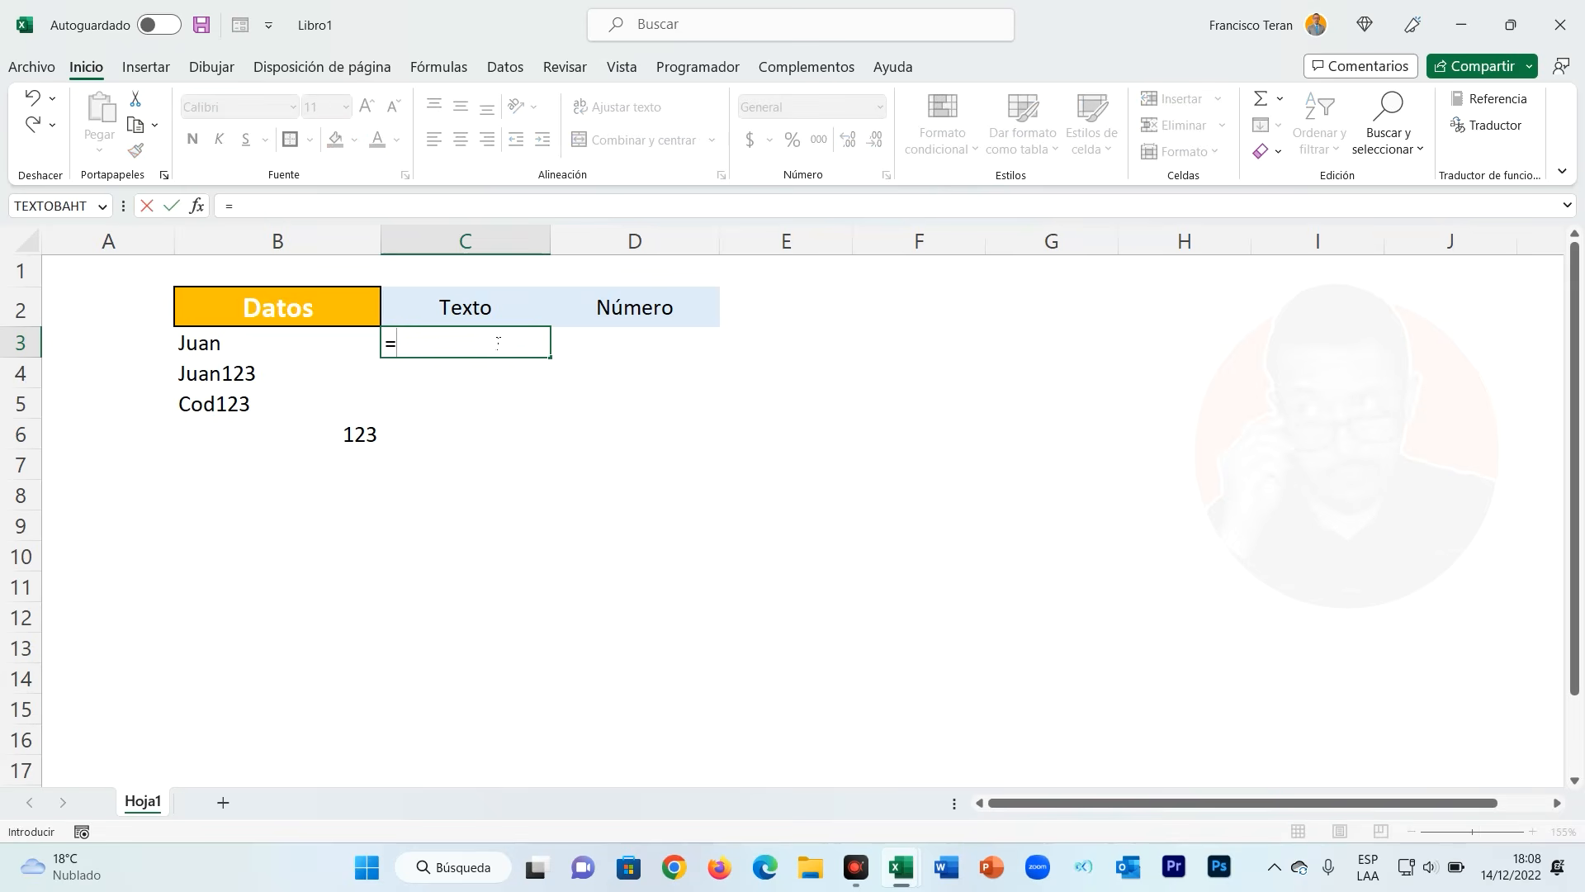
pyautogui.write('estex')
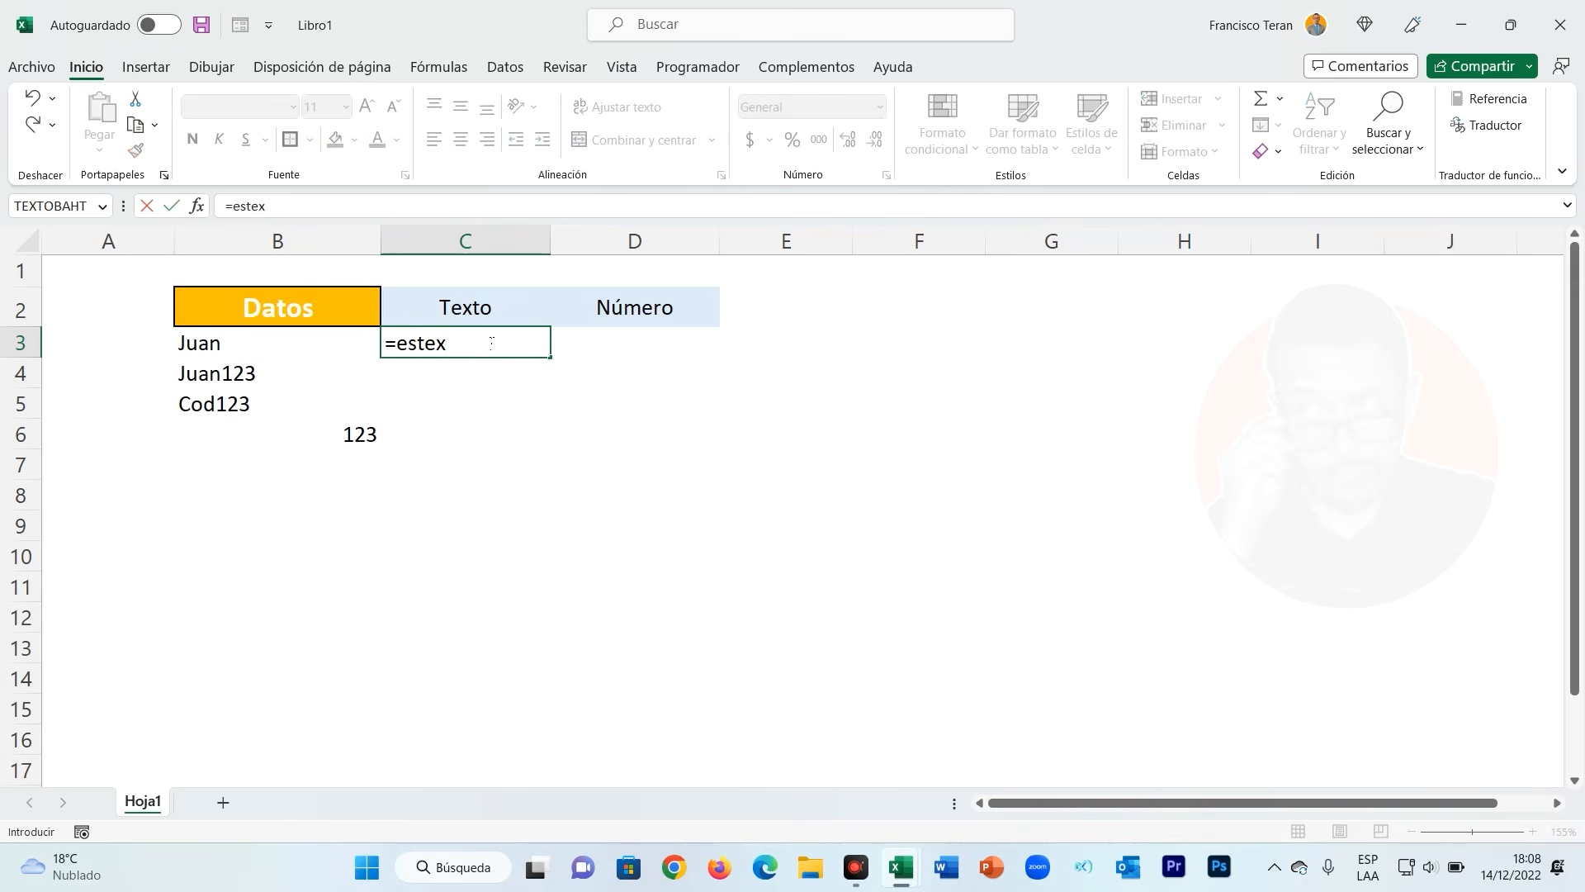
pyautogui.press('Tab')
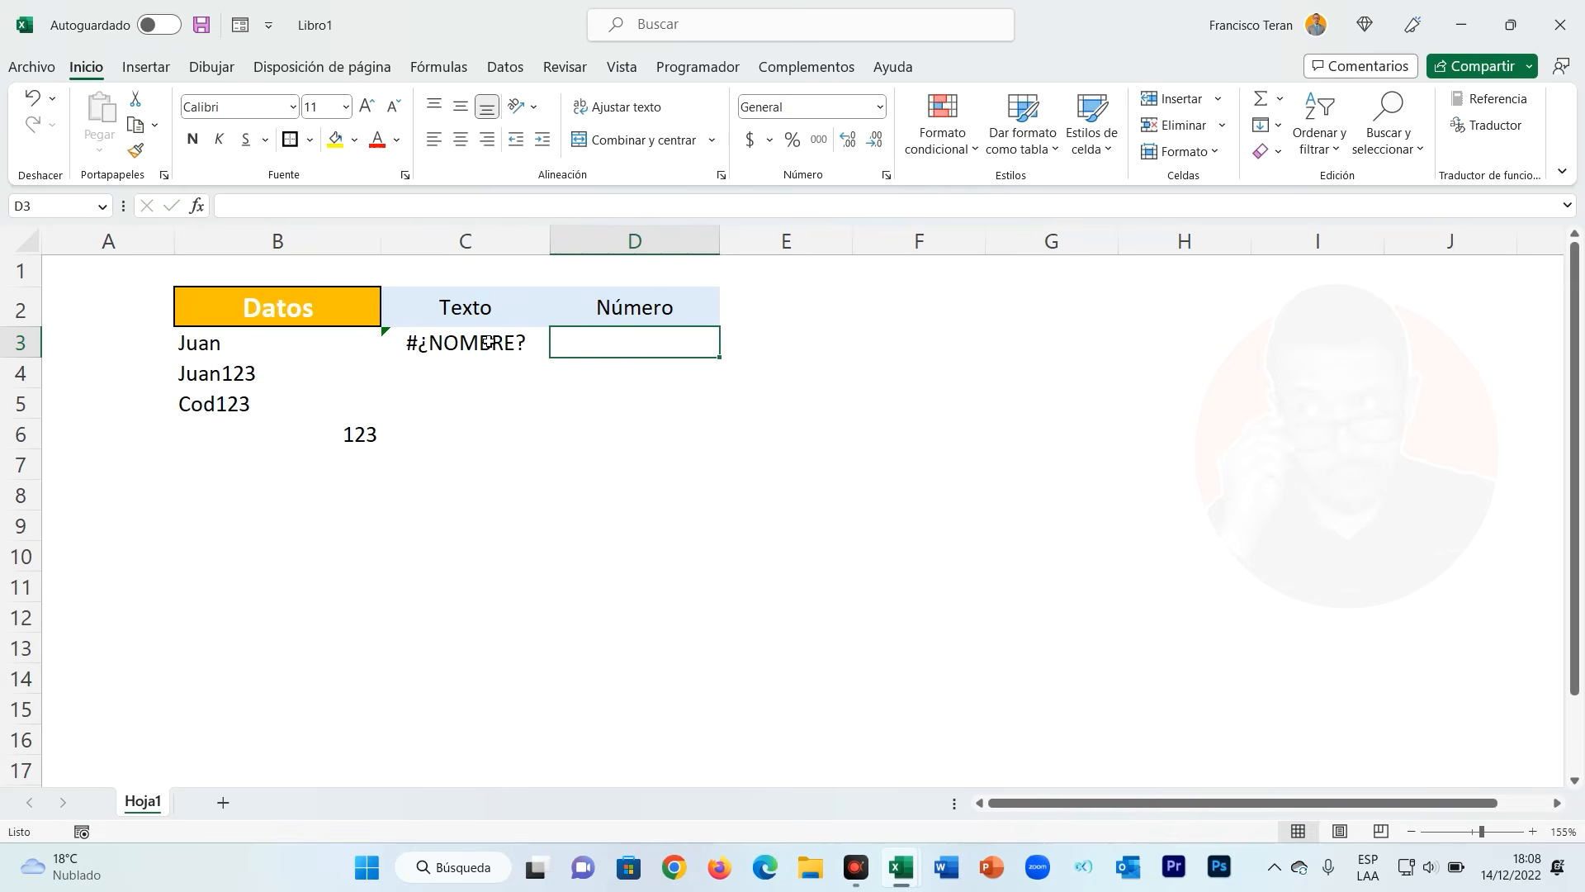
# Enter the formula =ESTEXTO(B3) in cell C3 to test whether the first entry is text
pyautogui.click(484, 343)
pyautogui.write('=ESTE')
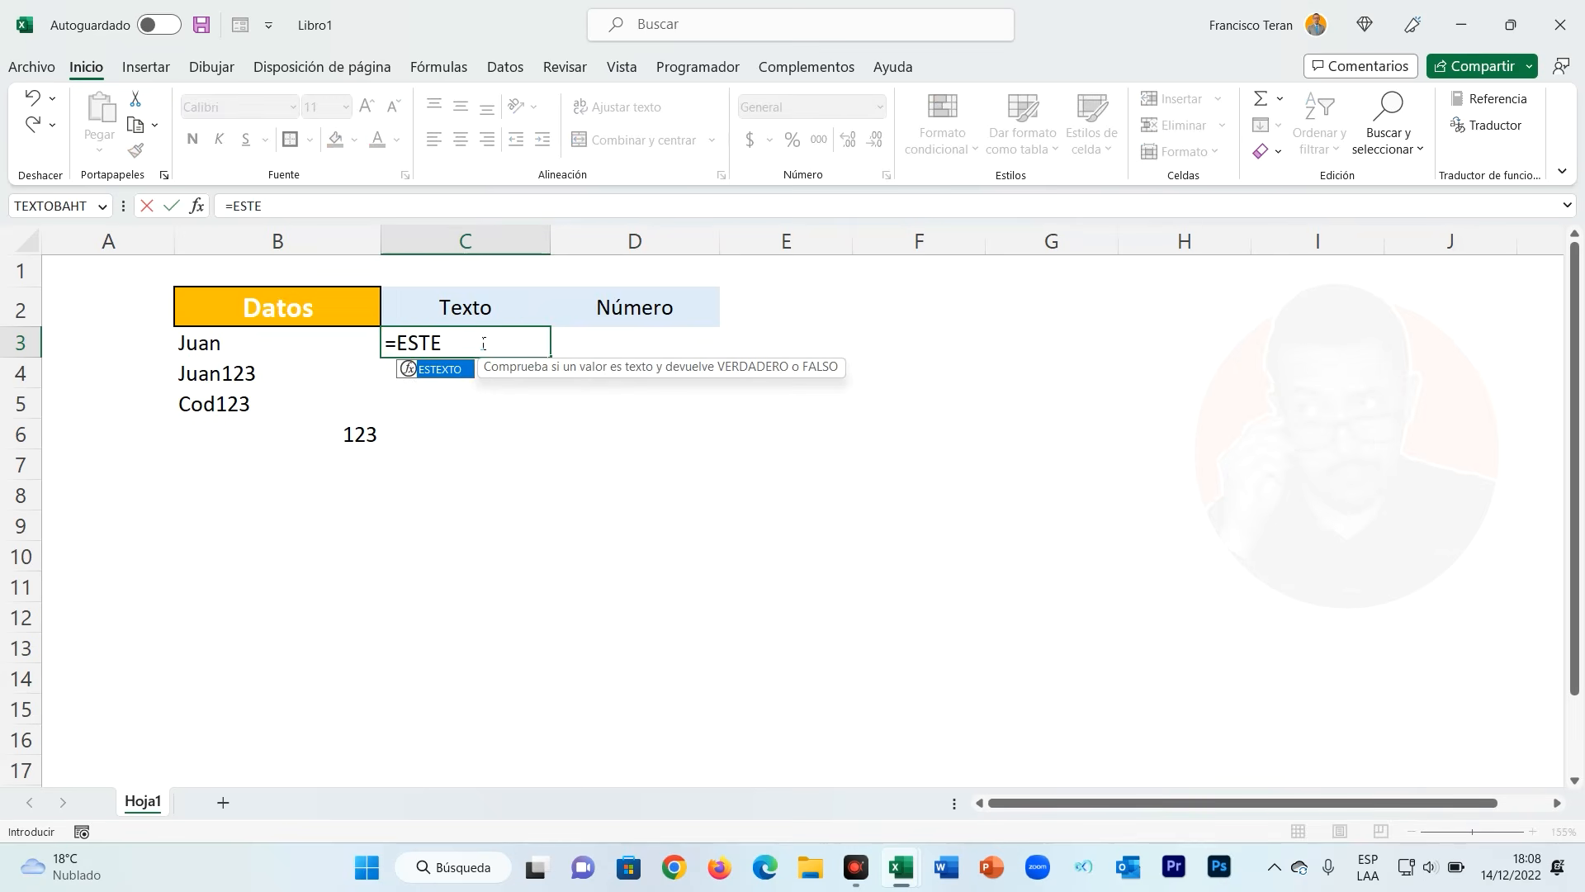
pyautogui.press('Tab')
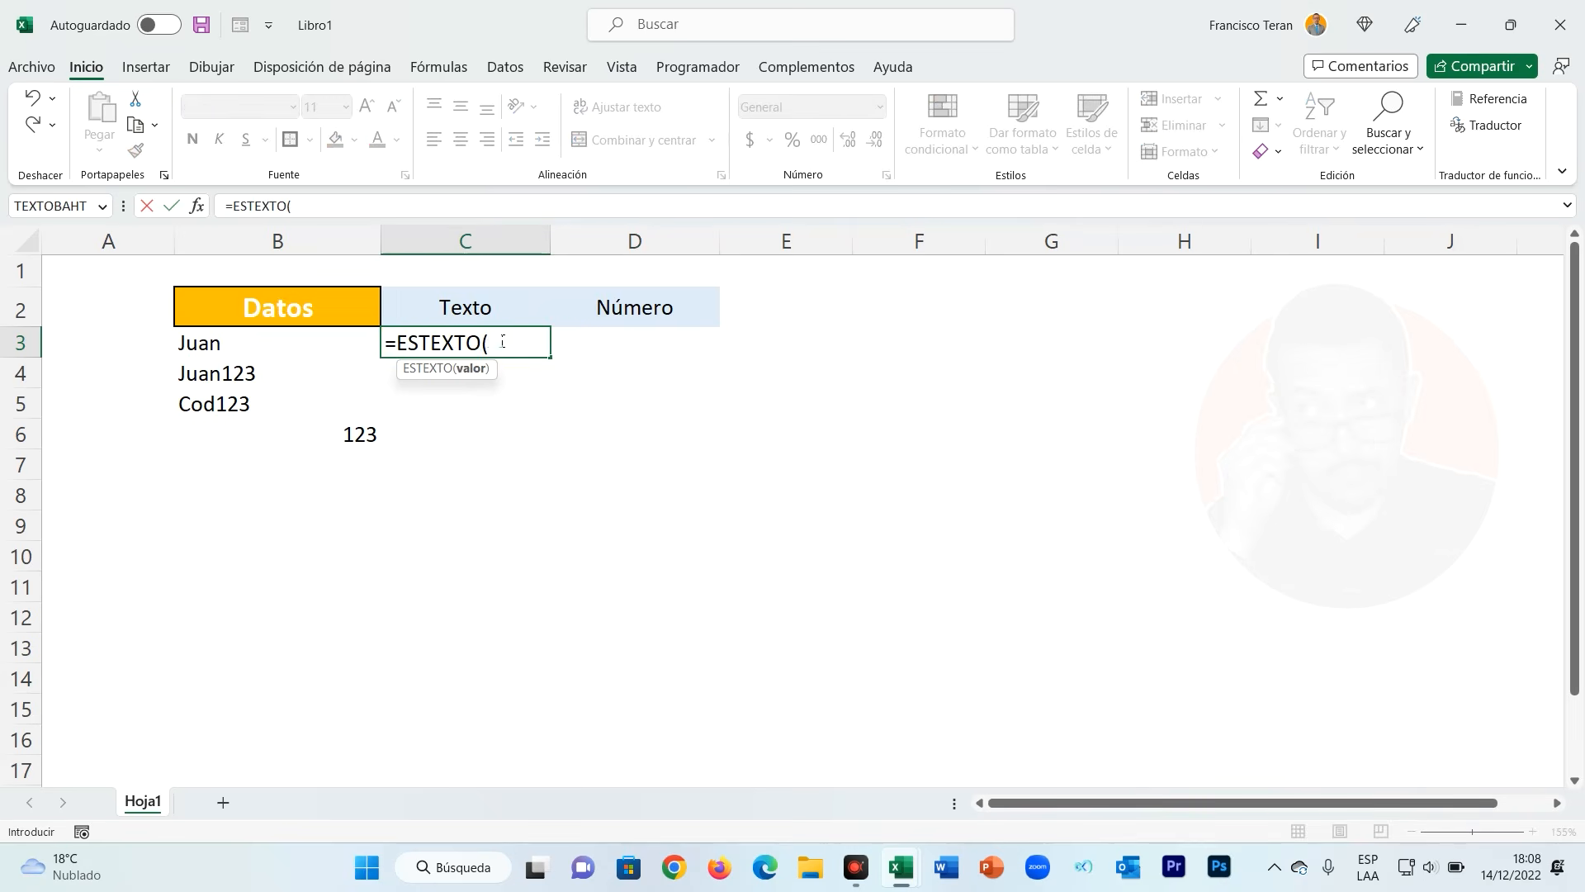
pyautogui.click(301, 342)
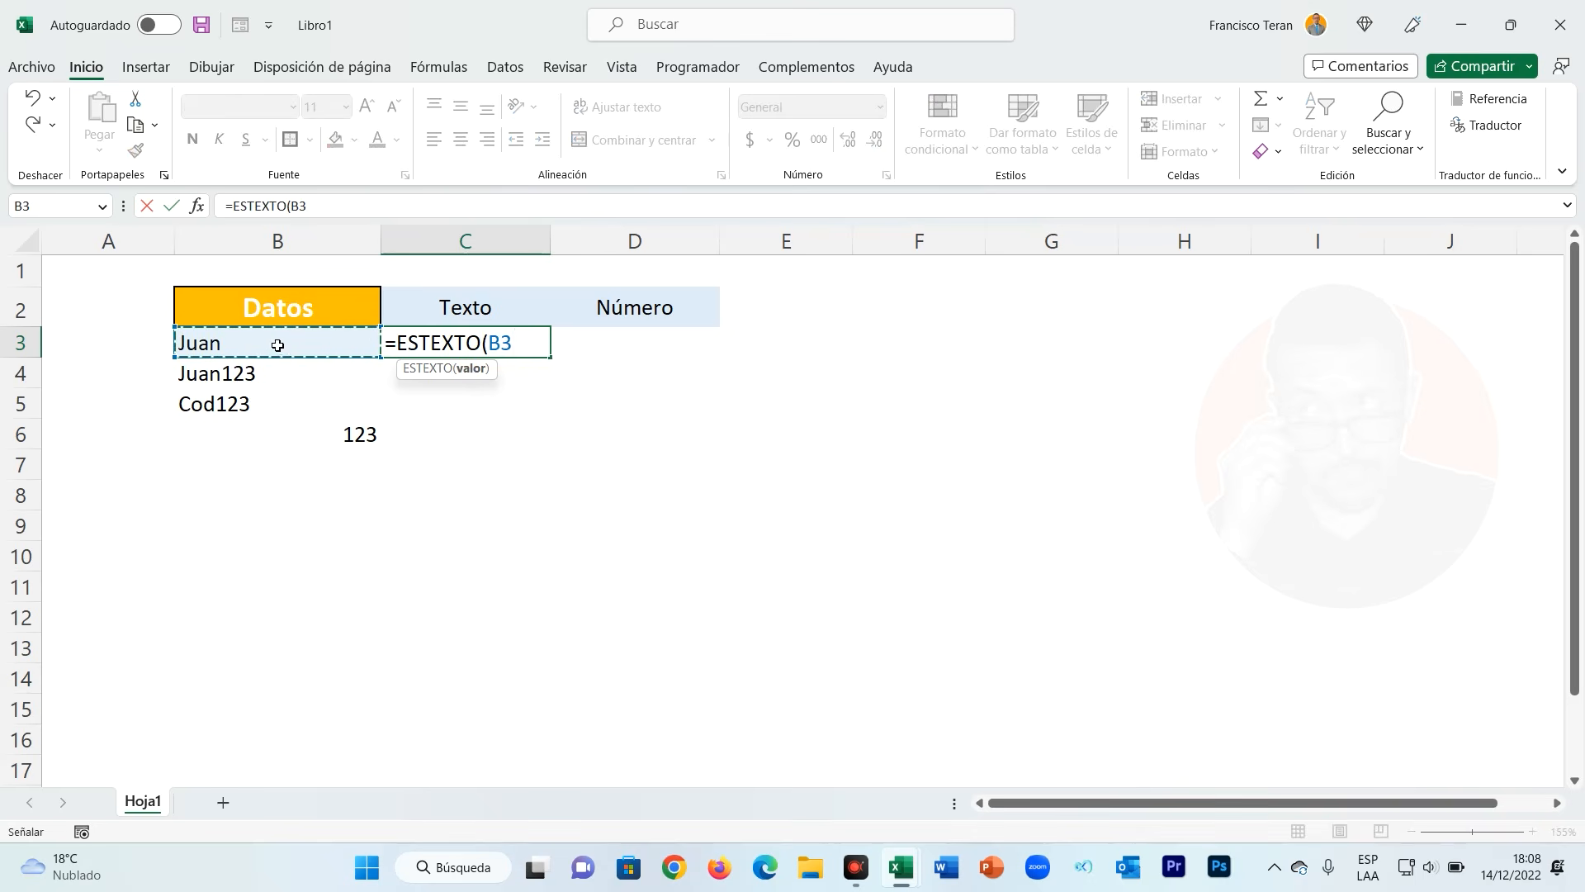
pyautogui.write(')')
pyautogui.press('Return')
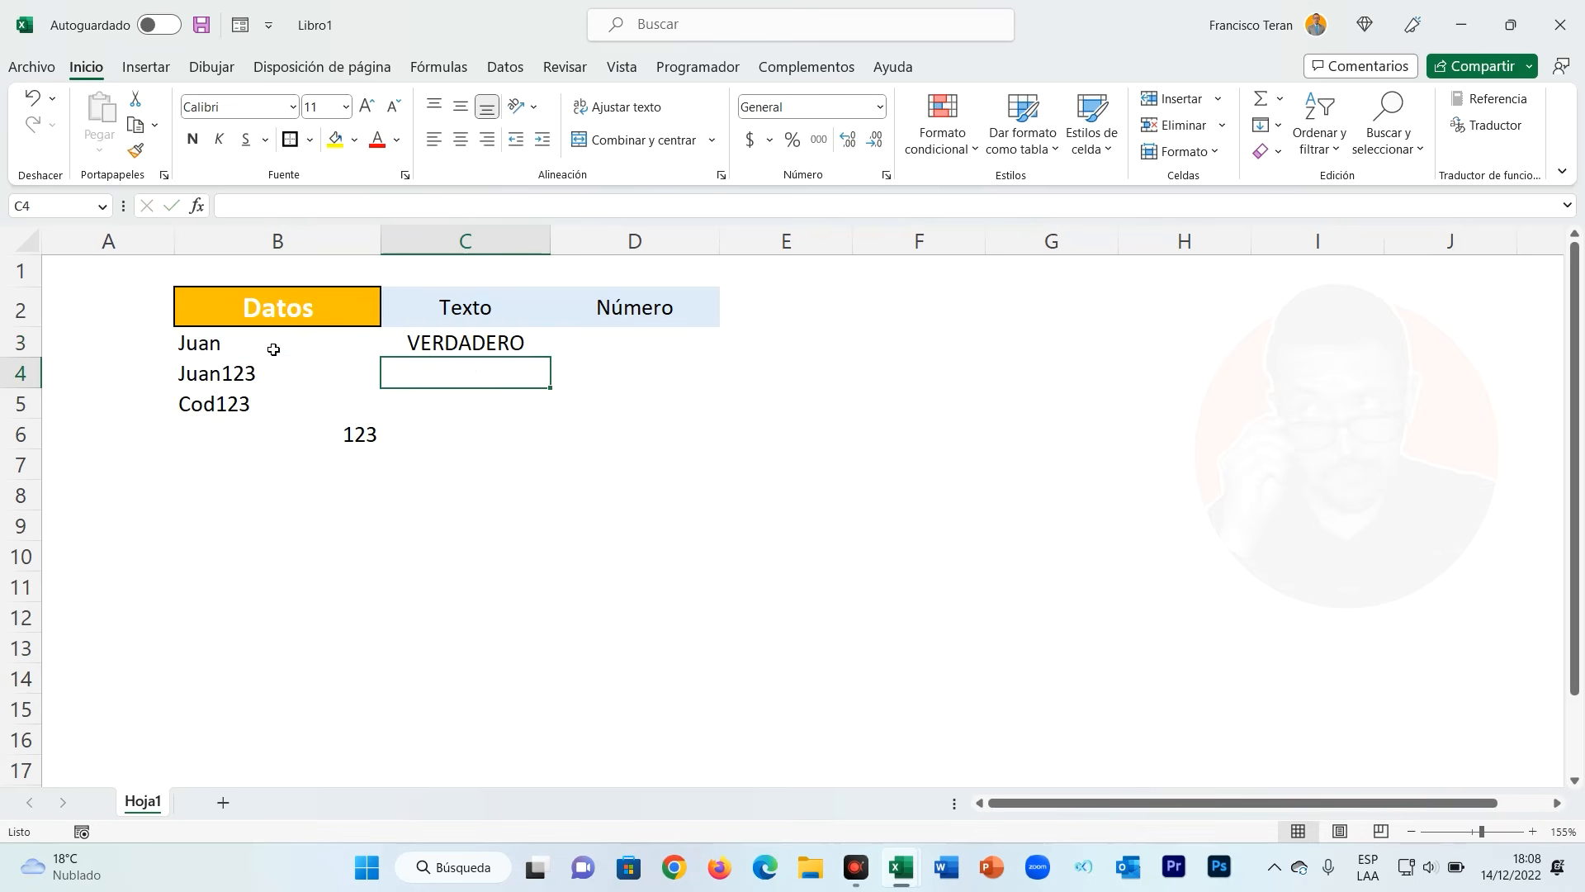
# Check the ESTEXTO formula in C3 without changing it and copy it down through C6
pyautogui.click(526, 350)
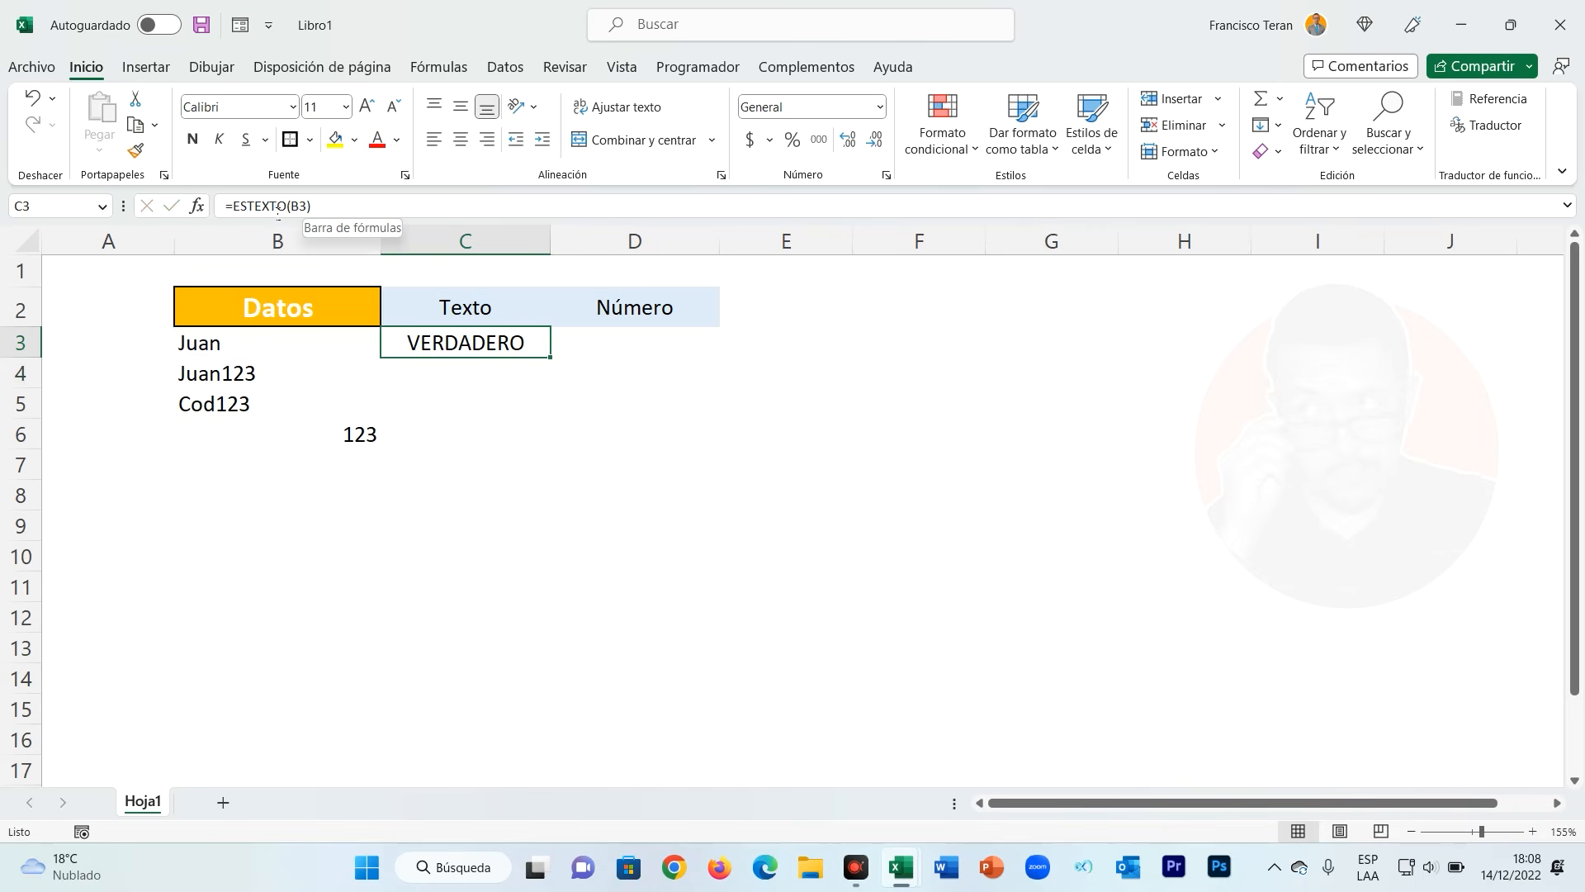
pyautogui.click(321, 210)
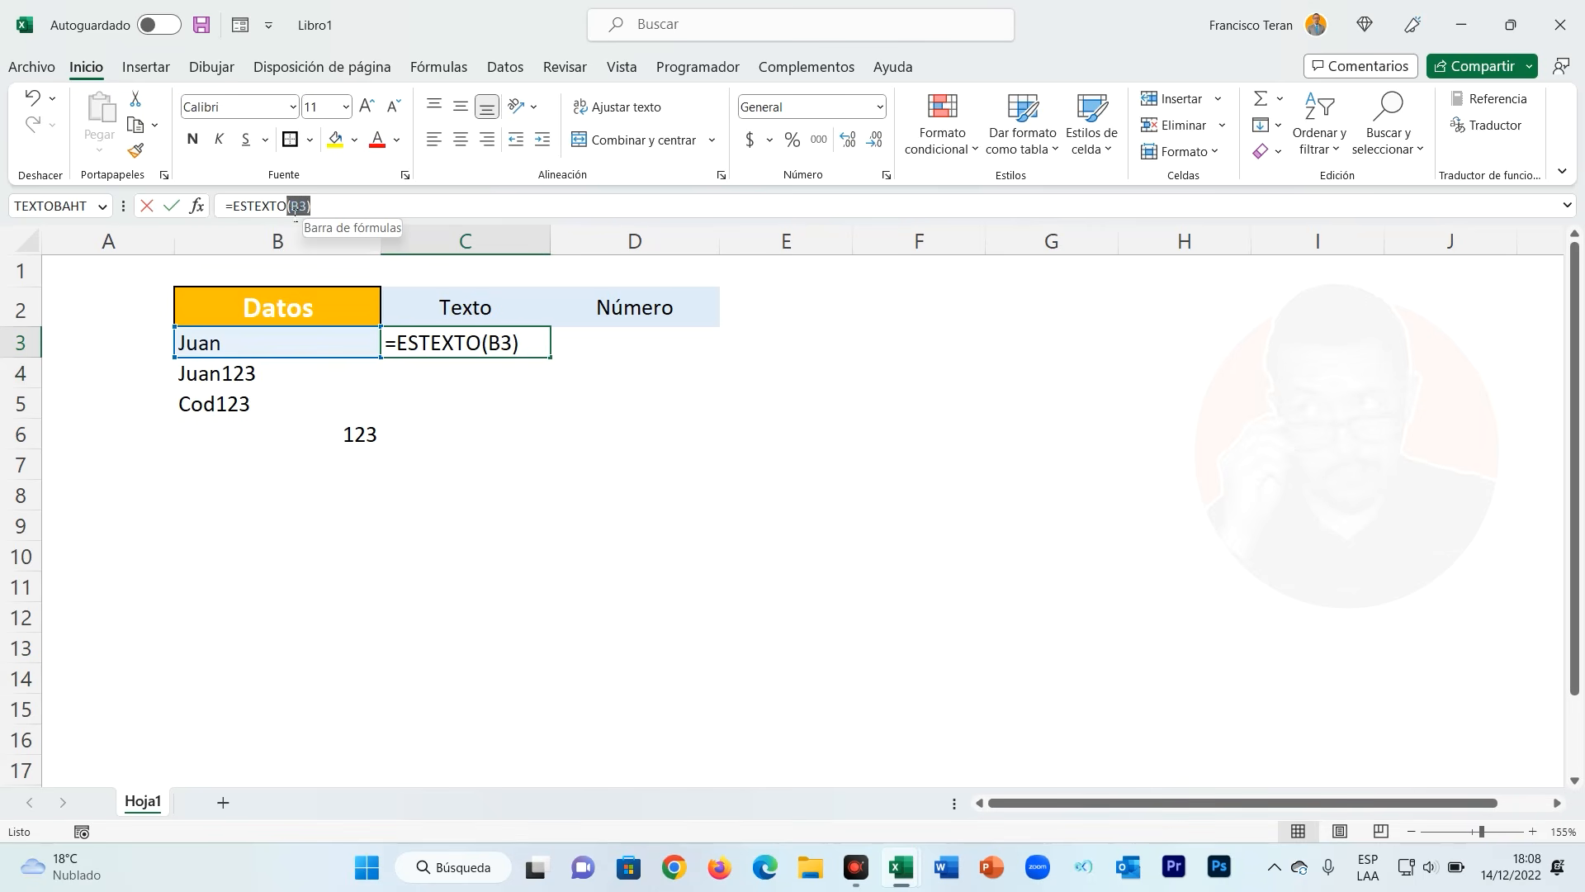
pyautogui.click(305, 210)
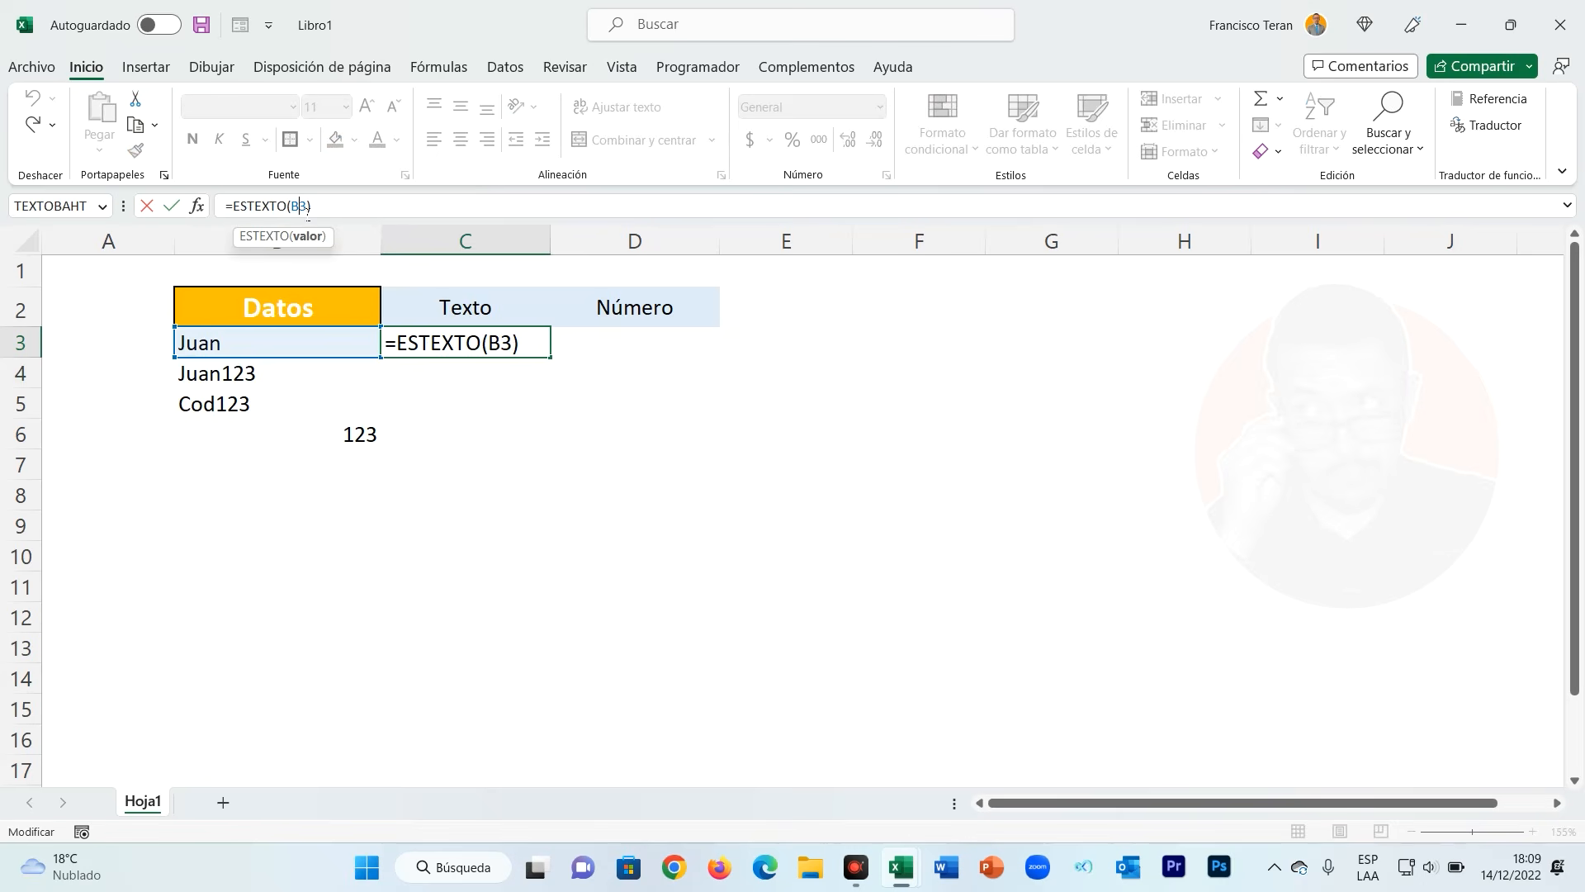
pyautogui.press('Return')
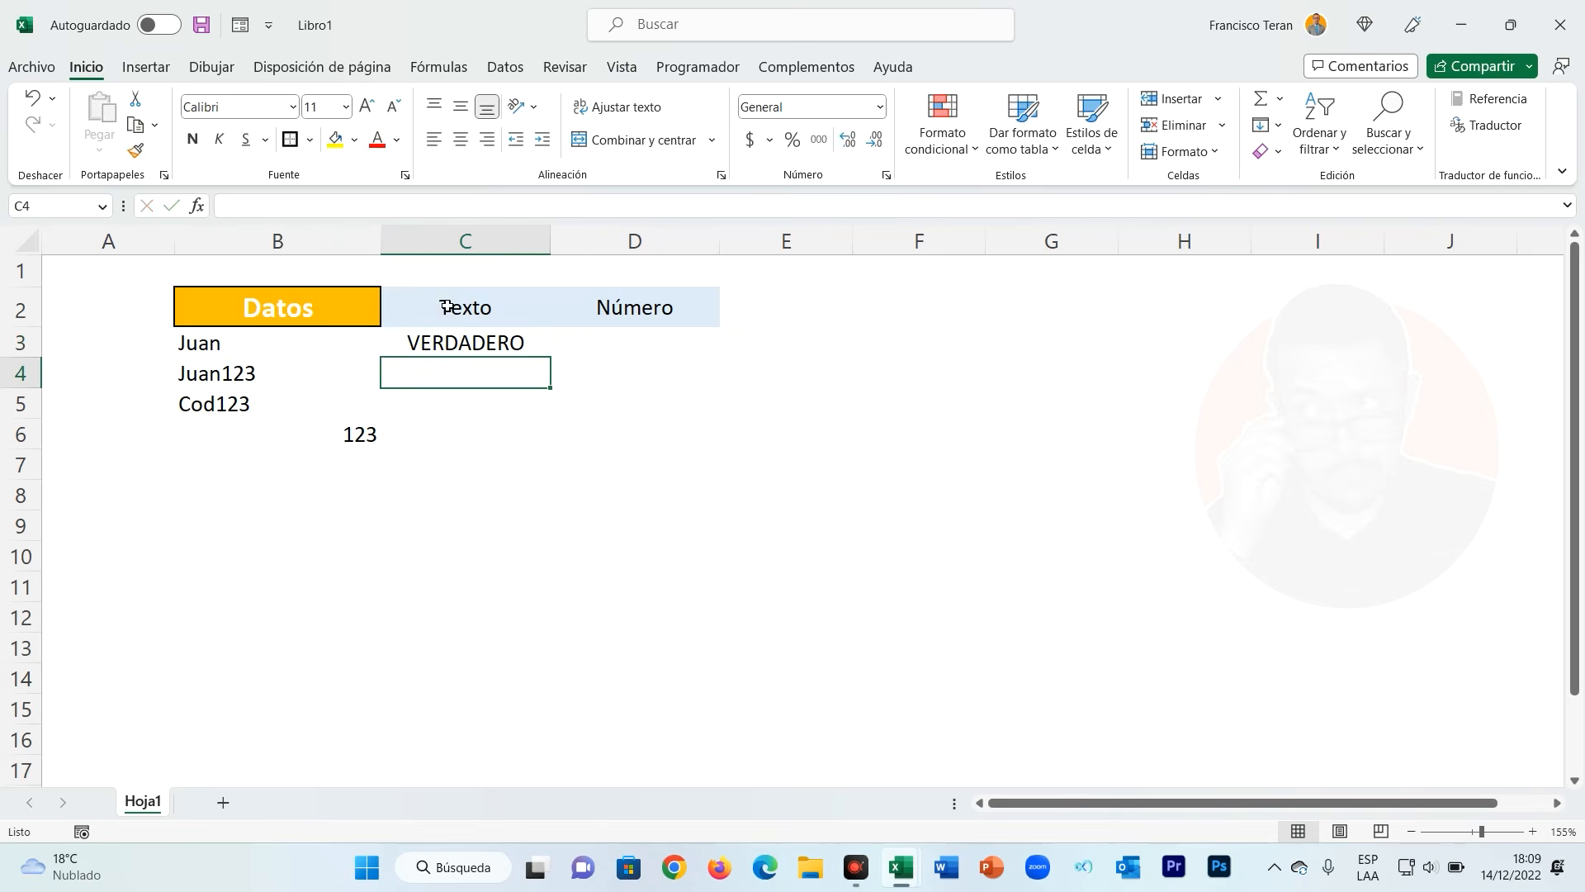
pyautogui.click(493, 346)
pyautogui.moveTo(553, 362); pyautogui.dragTo(548, 443)
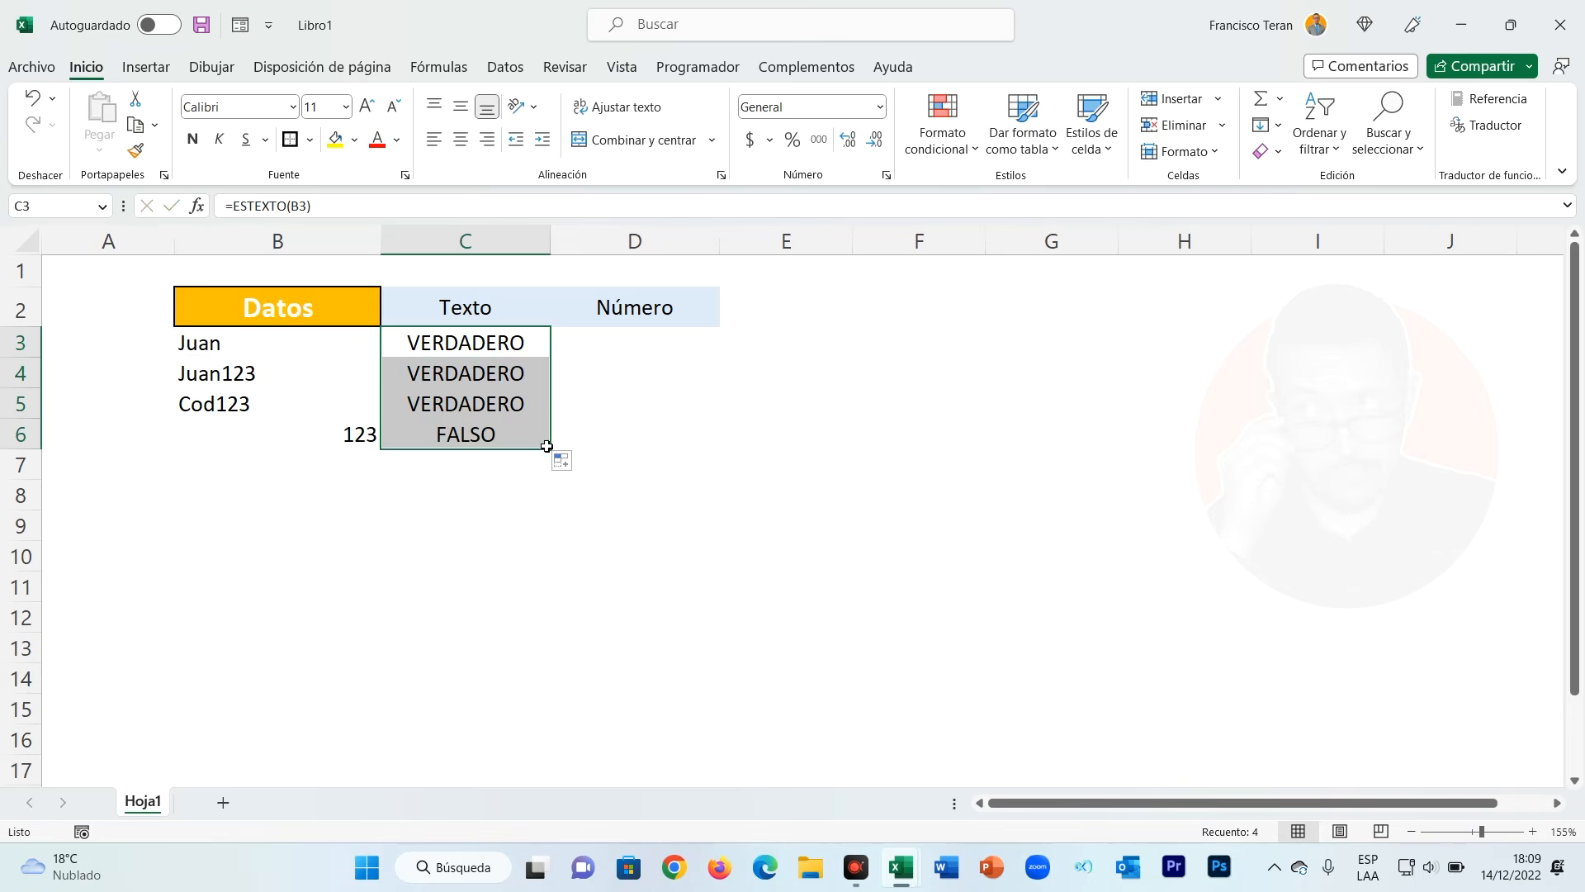
# Compare the ESTEXTO results in C3:C6 with the corresponding entries in B3:B6
pyautogui.click(496, 351)
pyautogui.click(471, 381)
pyautogui.click(478, 411)
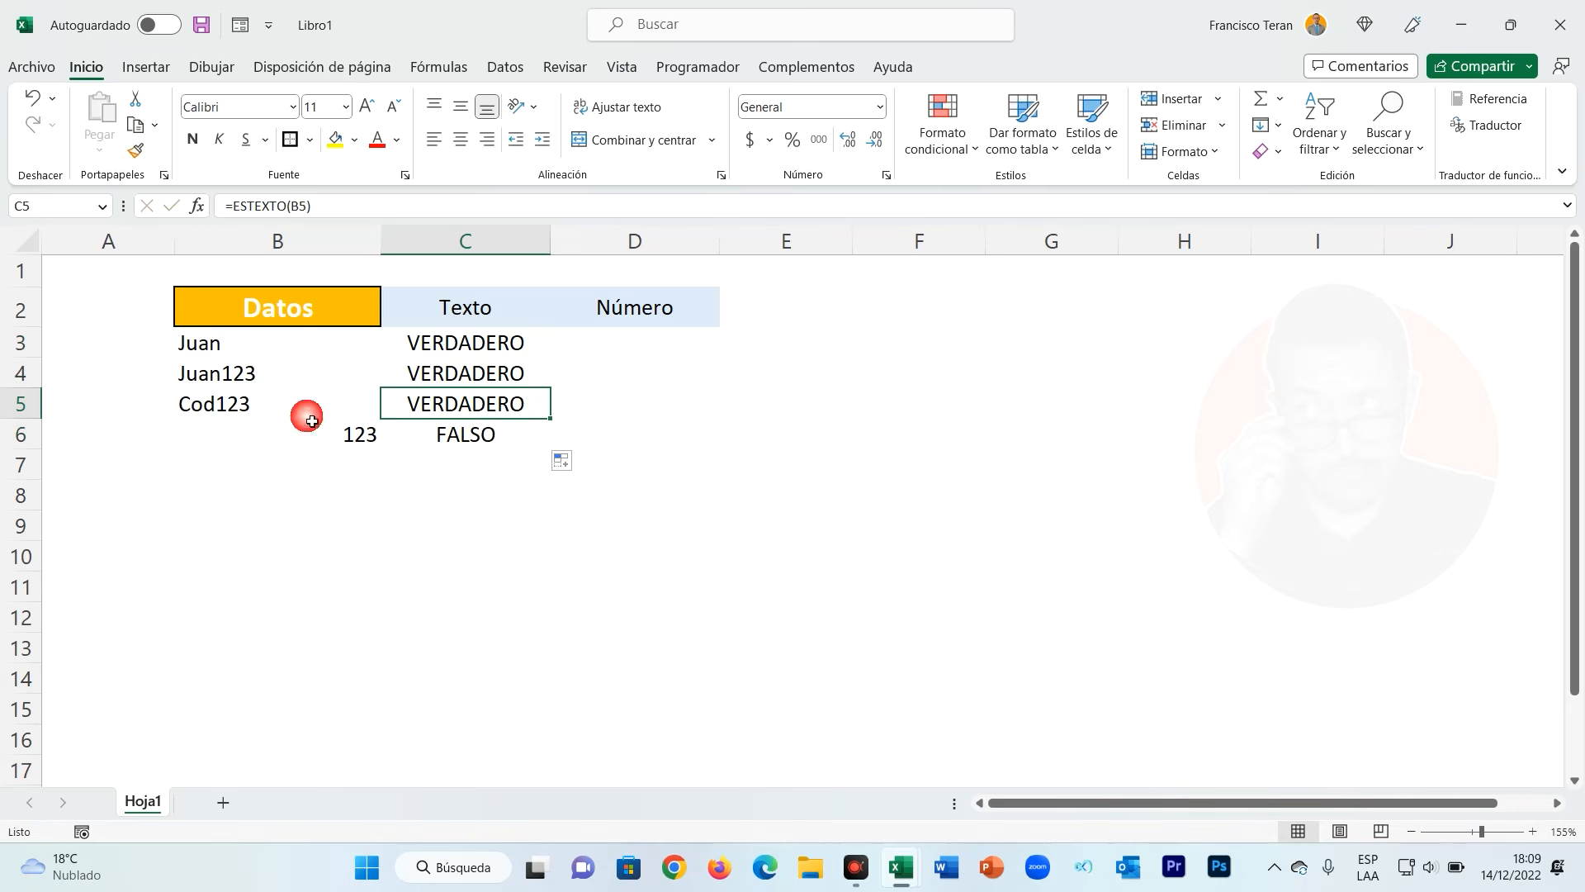
pyautogui.click(329, 413)
pyautogui.click(262, 378)
pyautogui.click(258, 347)
pyautogui.click(278, 374)
pyautogui.click(285, 410)
pyautogui.click(443, 438)
pyautogui.click(355, 440)
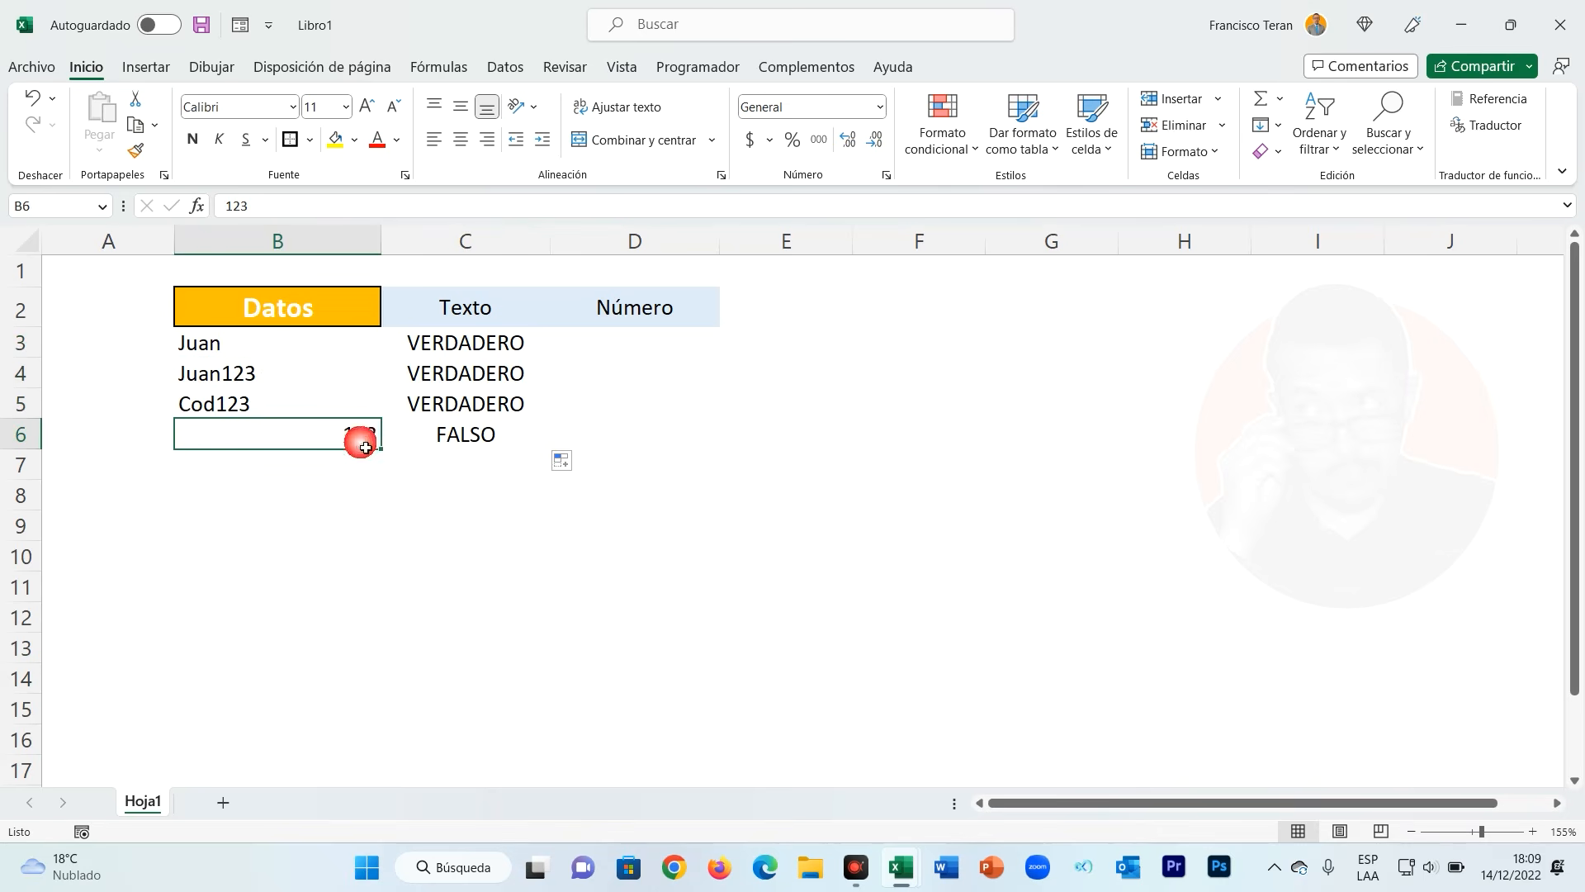
pyautogui.click(474, 446)
pyautogui.click(375, 434)
pyautogui.moveTo(298, 347); pyautogui.dragTo(297, 432)
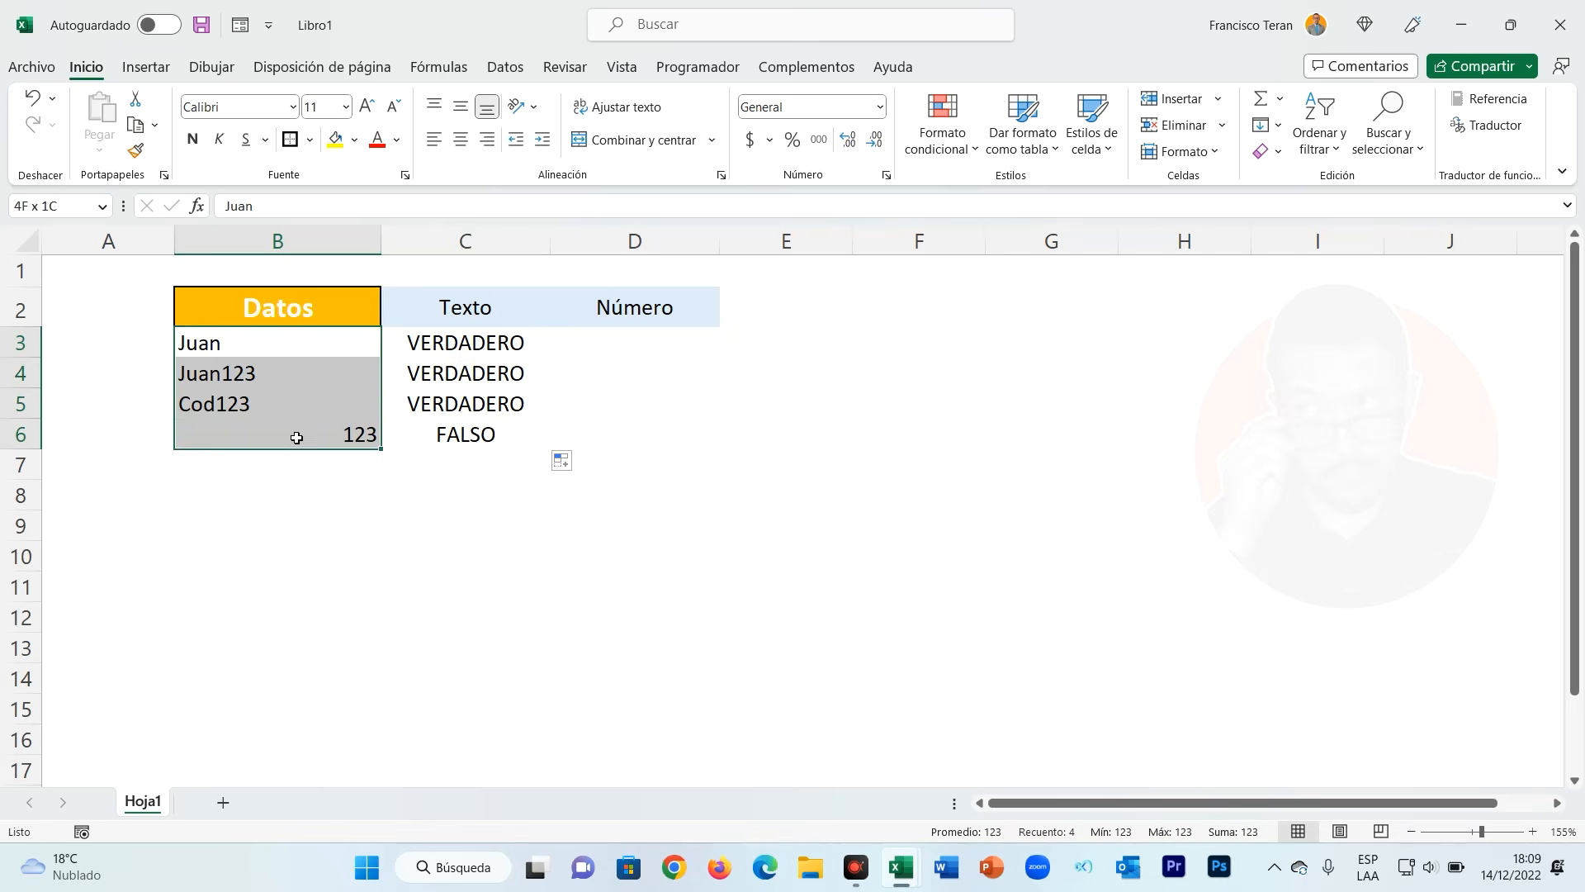
# Enter the formula =ESNUMERO(B3) in cell D3 to test whether the first entry is a number
pyautogui.click(631, 355)
pyautogui.write('=')
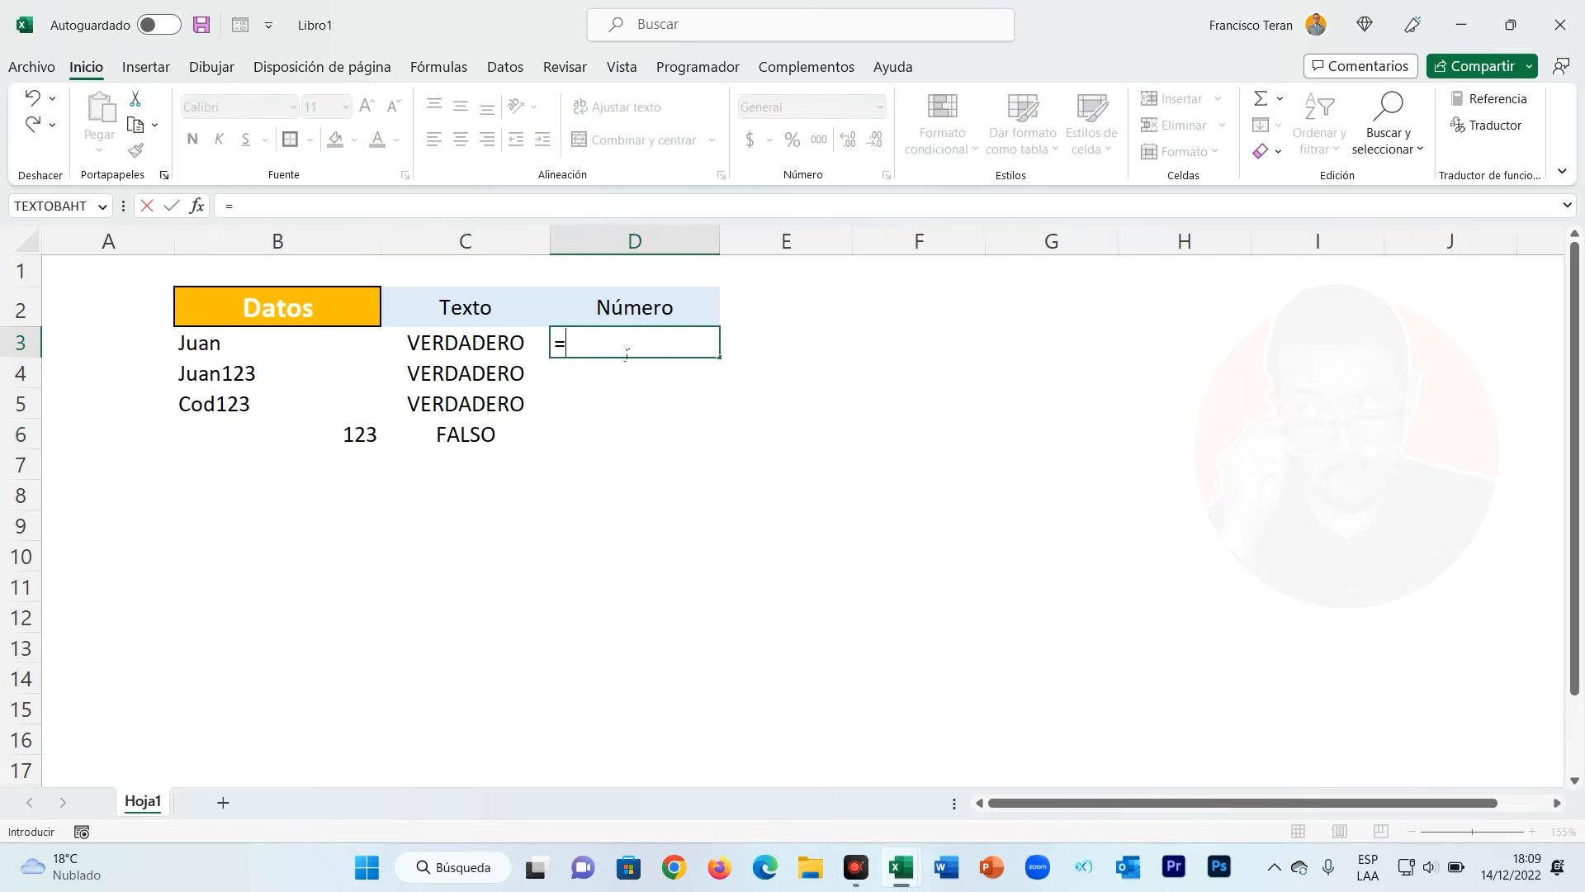
pyautogui.write('esnu')
pyautogui.press('Tab')
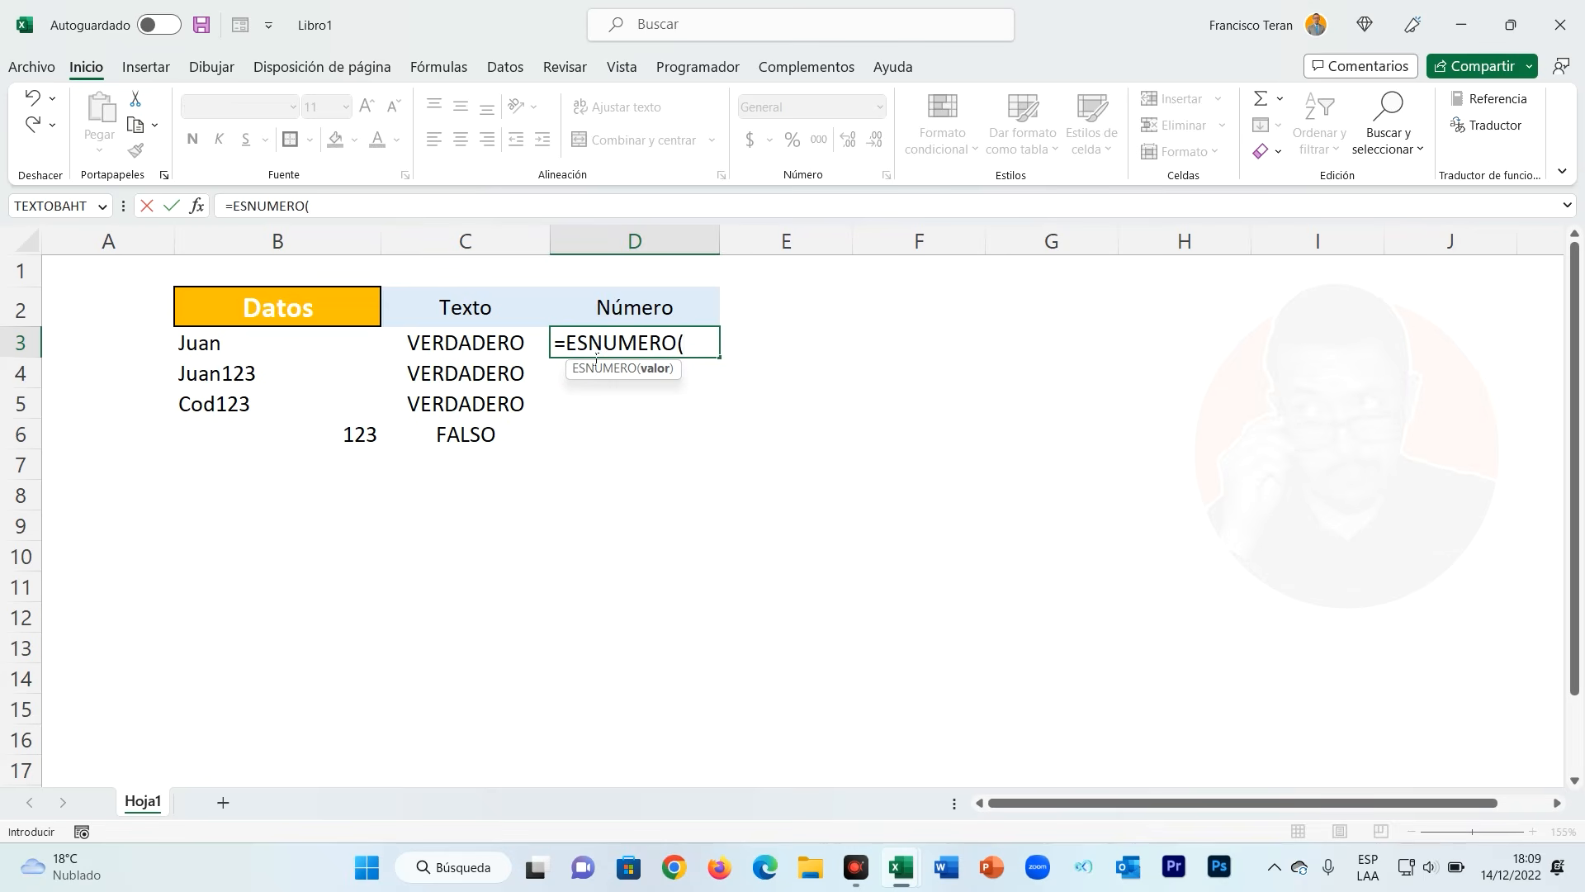
pyautogui.click(255, 355)
pyautogui.write(')')
pyautogui.press('Return')
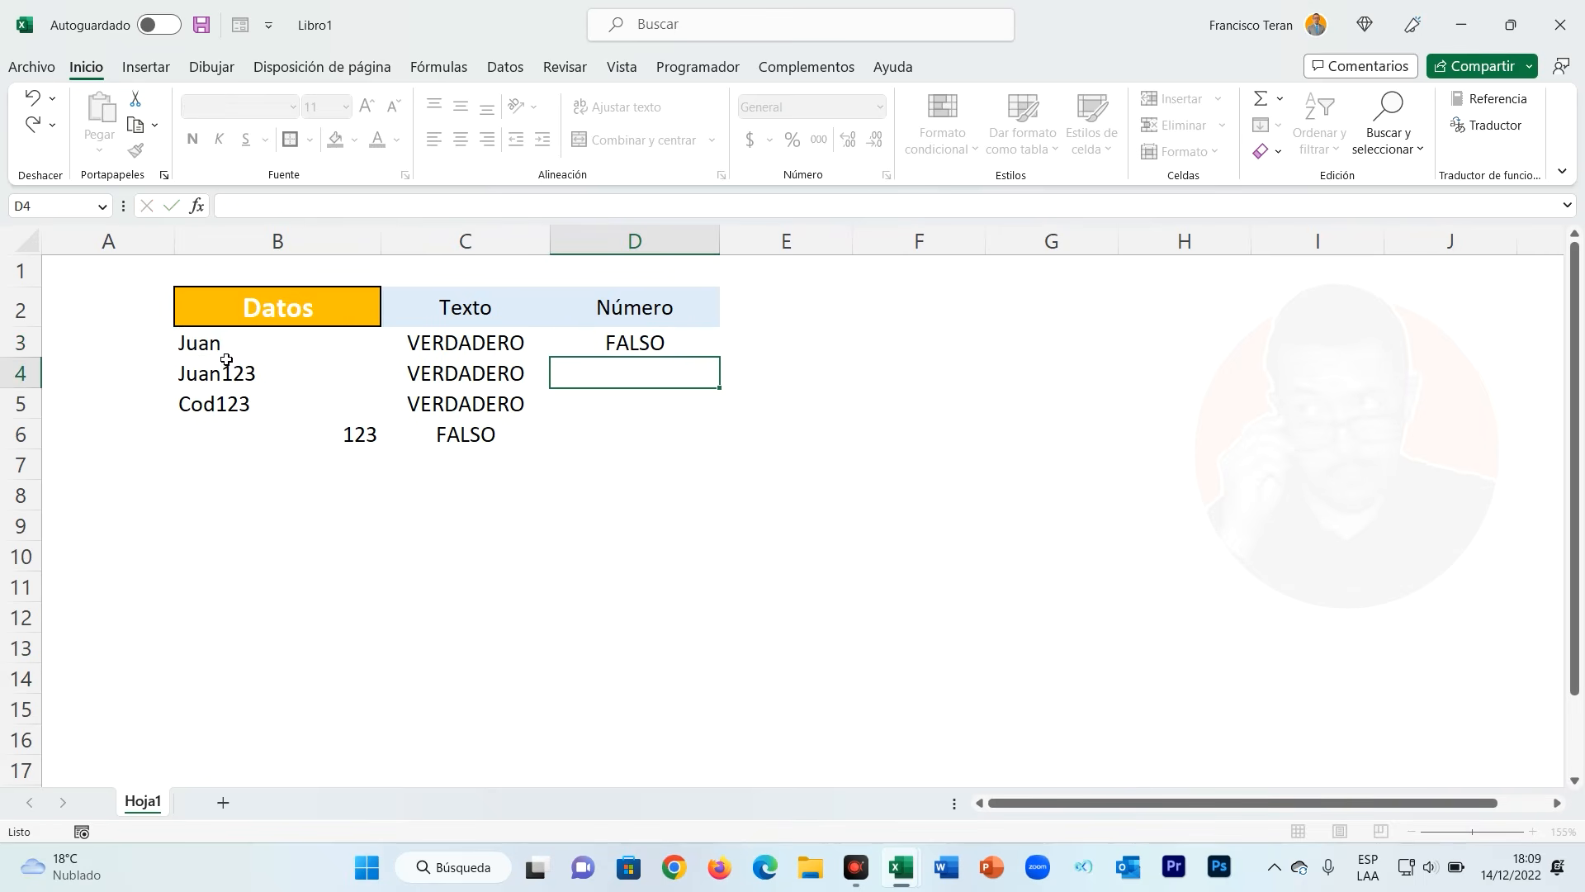
# Copy the ESNUMERO formula from D3 down through D6 and review each entry in B3:B6 against it
pyautogui.click(665, 342)
pyautogui.moveTo(724, 364); pyautogui.dragTo(721, 452)
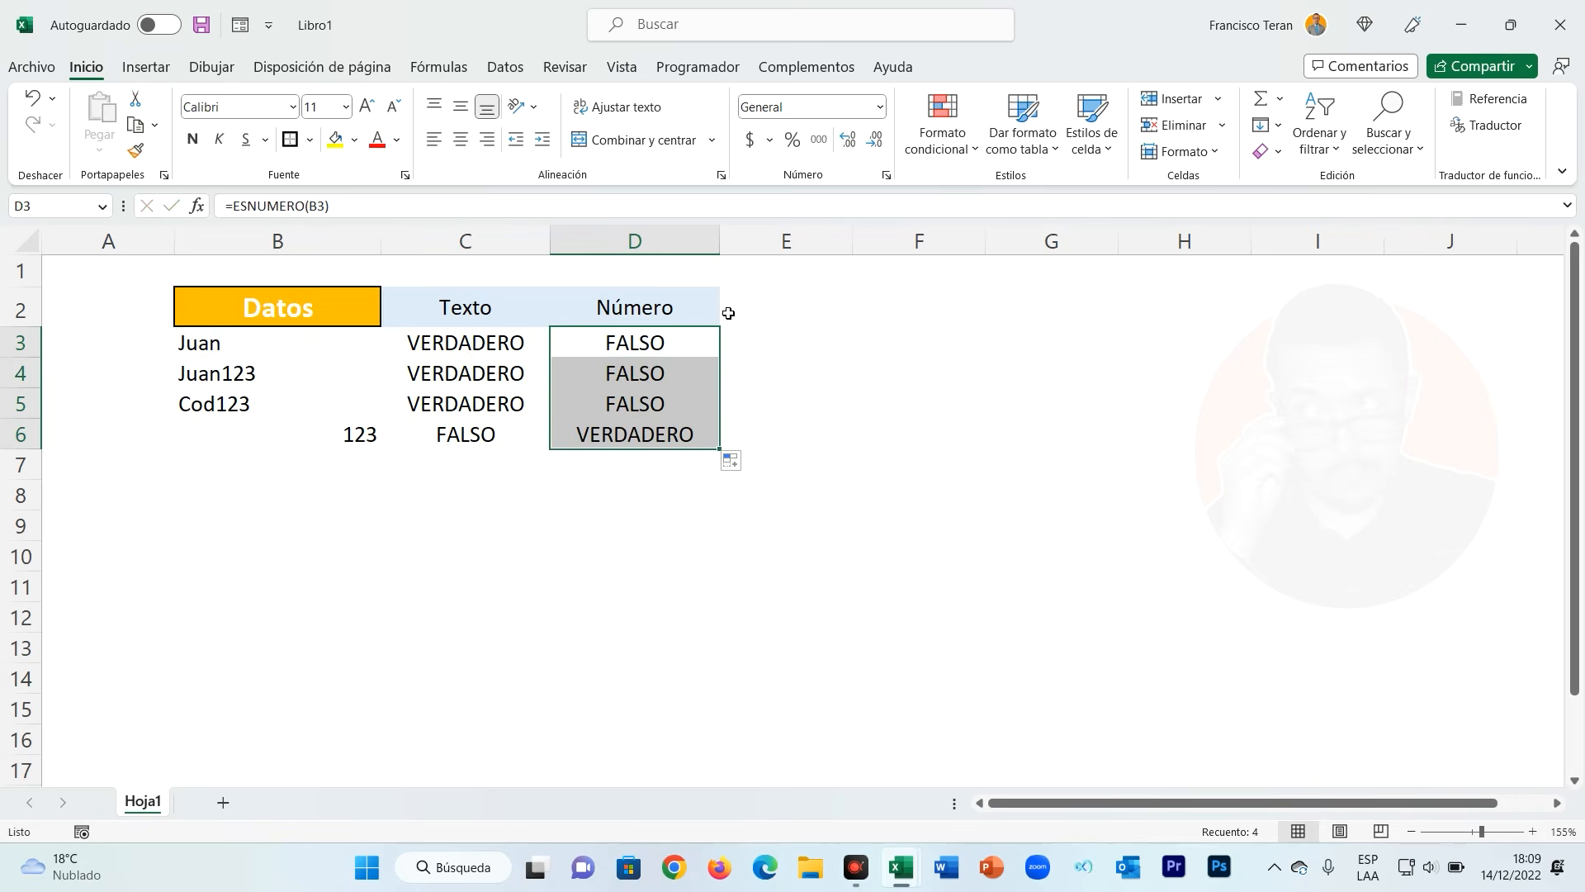
pyautogui.click(253, 354)
pyautogui.click(252, 382)
pyautogui.click(256, 413)
pyautogui.click(336, 443)
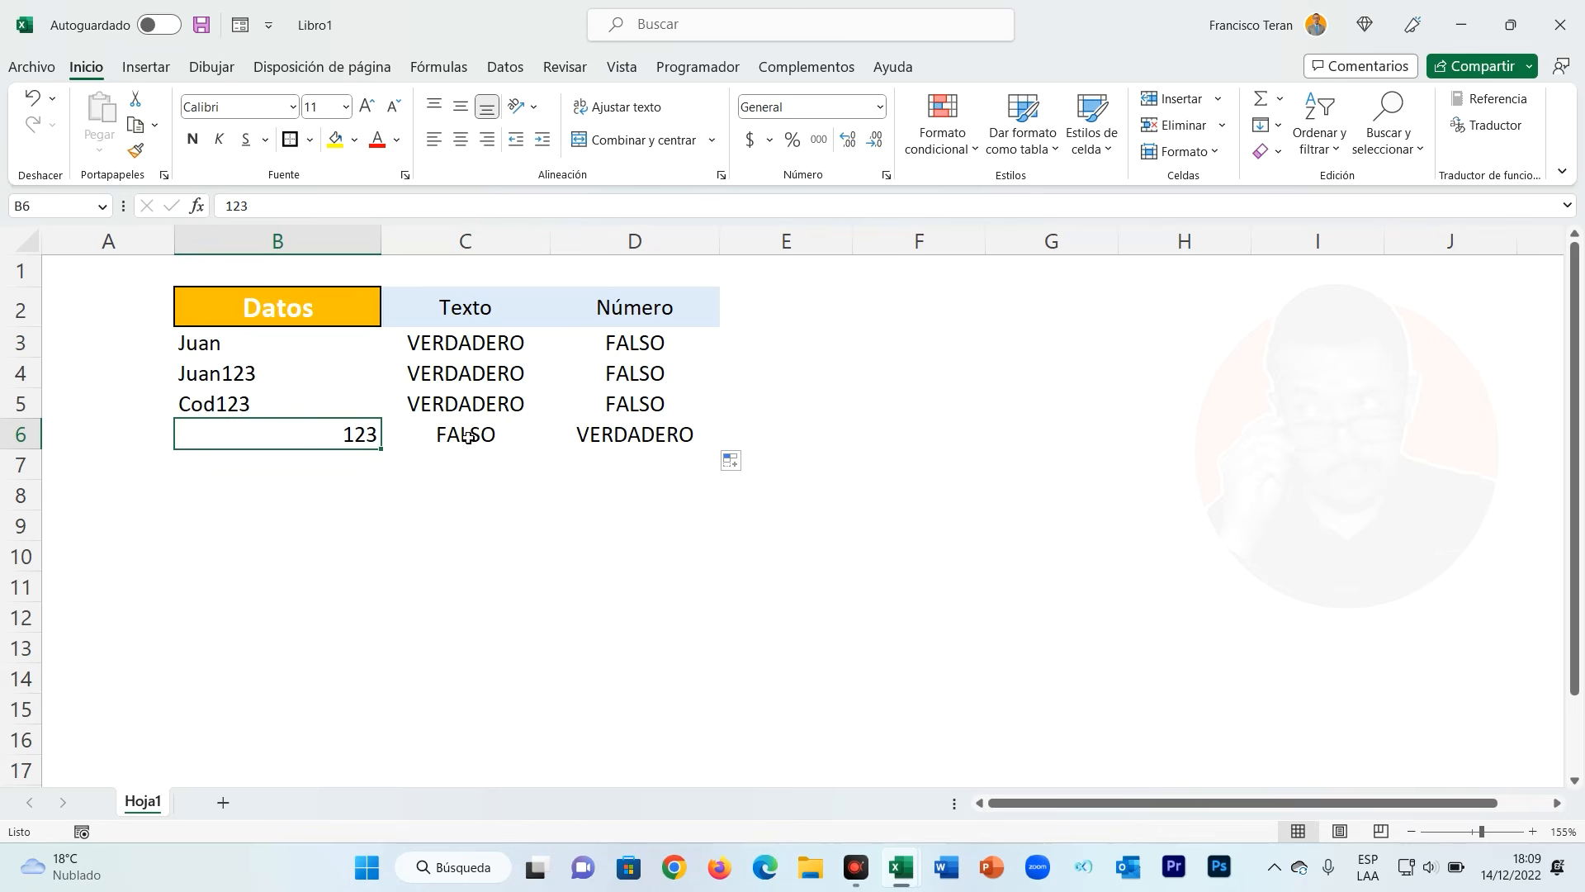
# Replace the entry in cell B4 with the number 1
pyautogui.click(293, 371)
pyautogui.write('1')
pyautogui.press('Return')
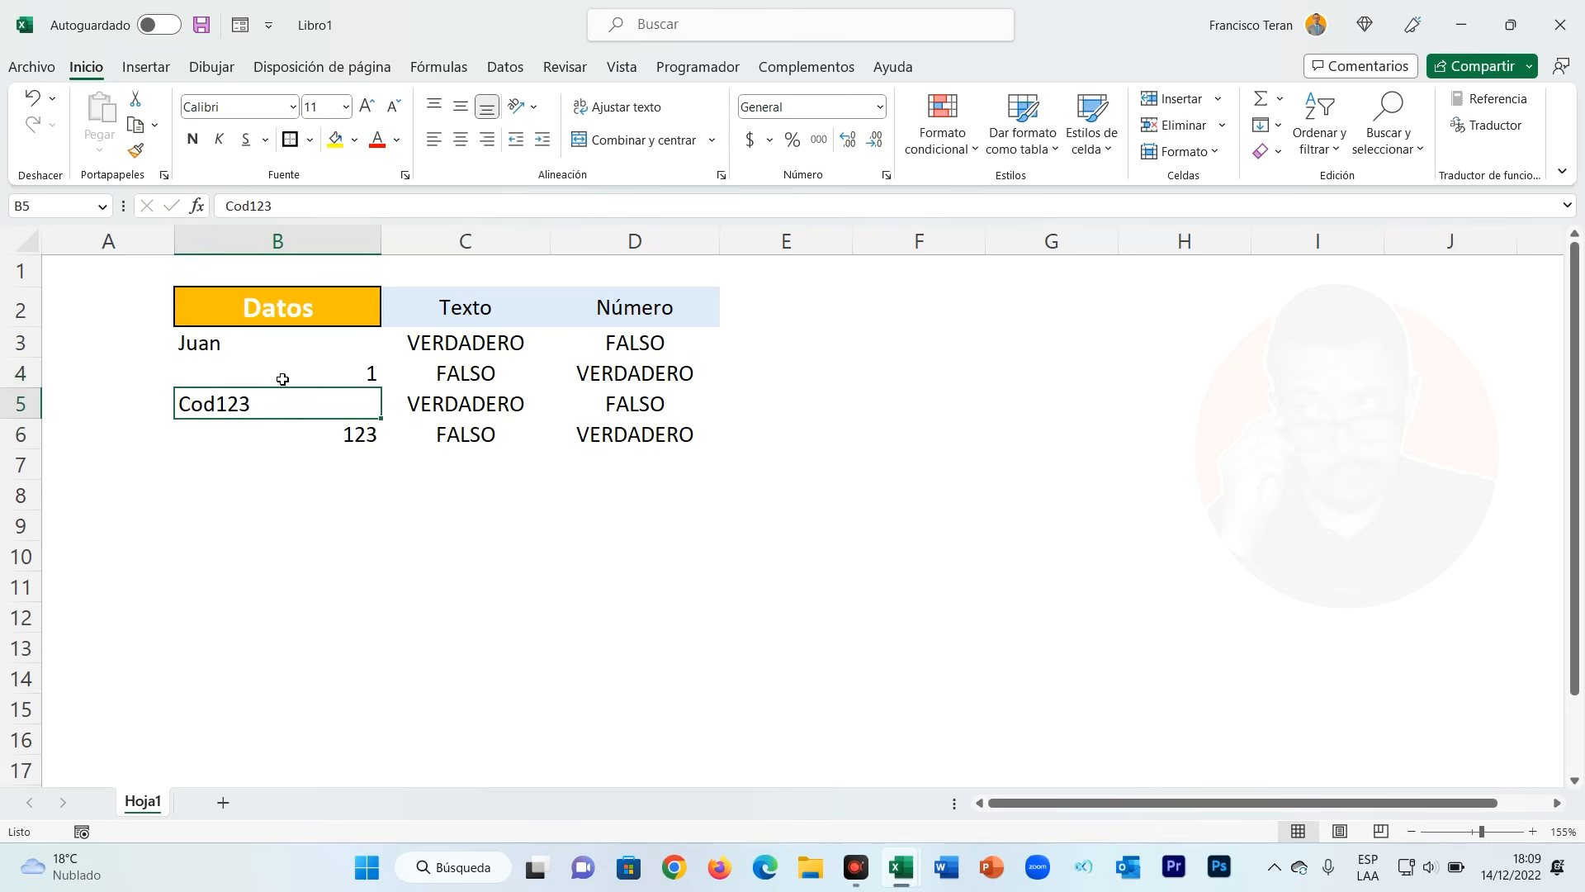
# Examine the Texto and Número results for the changed entry in row 4 and the ESTEXTO formula in C3
pyautogui.click(459, 379)
pyautogui.click(470, 314)
pyautogui.click(482, 373)
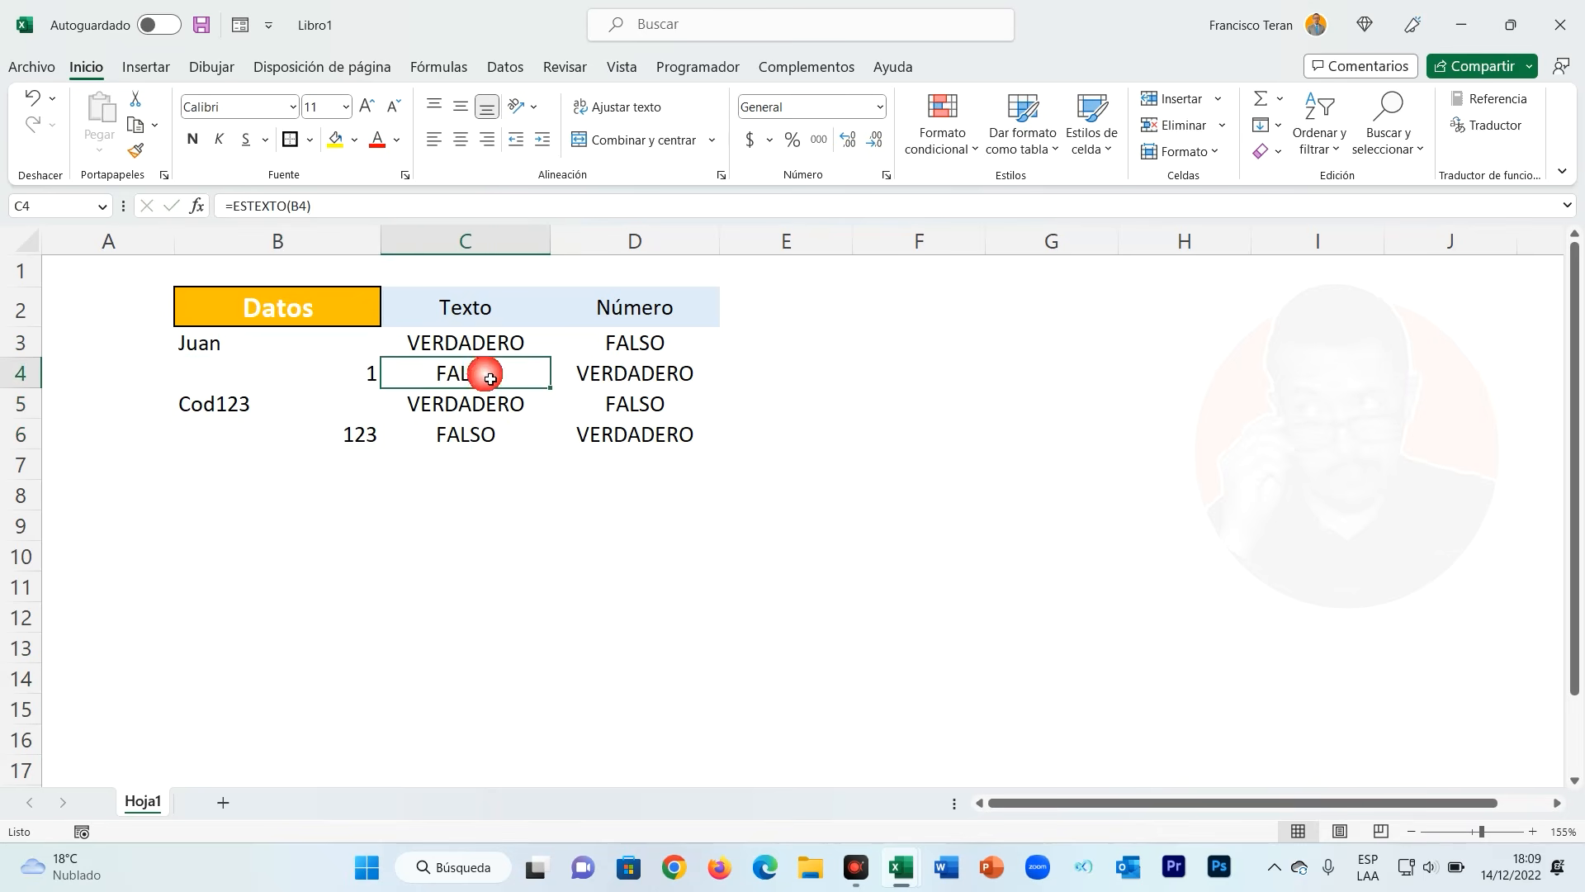
pyautogui.click(635, 322)
pyautogui.click(650, 376)
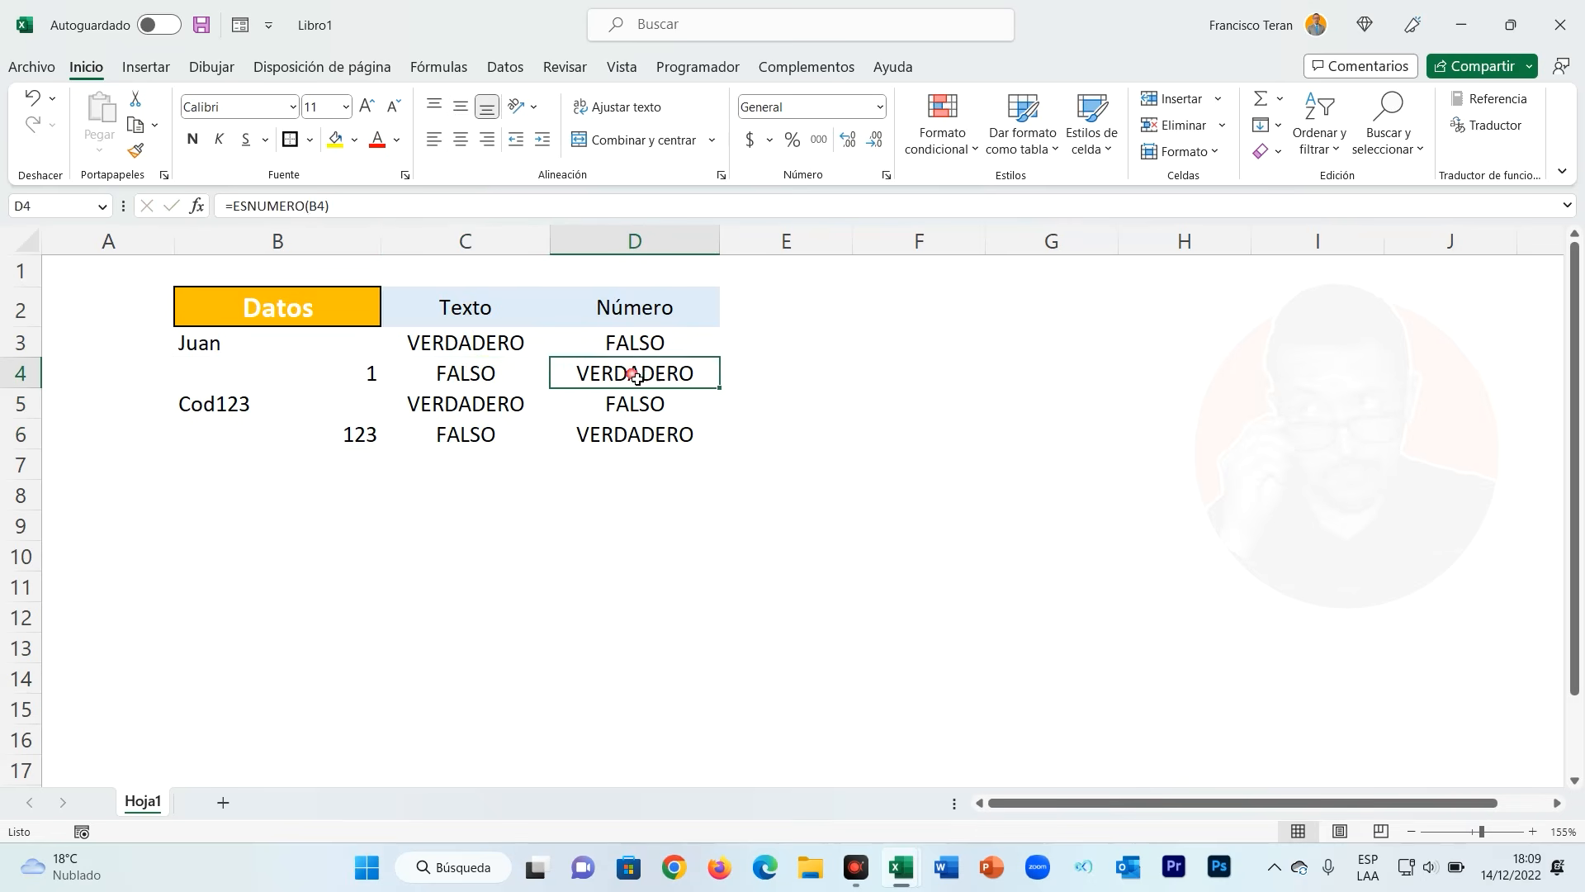
pyautogui.click(292, 383)
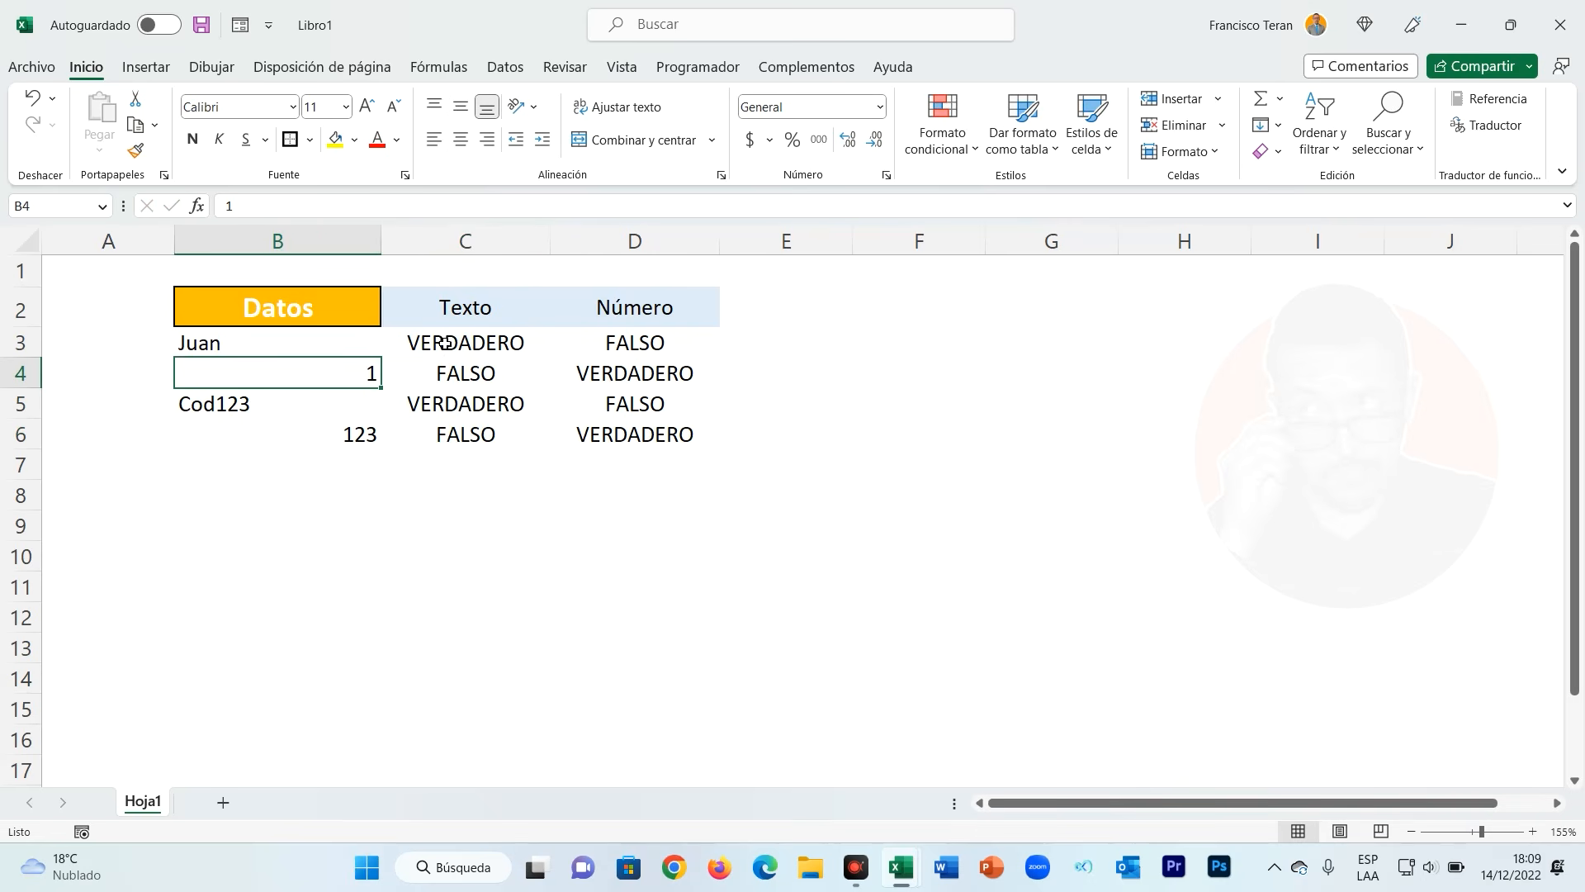
pyautogui.click(469, 352)
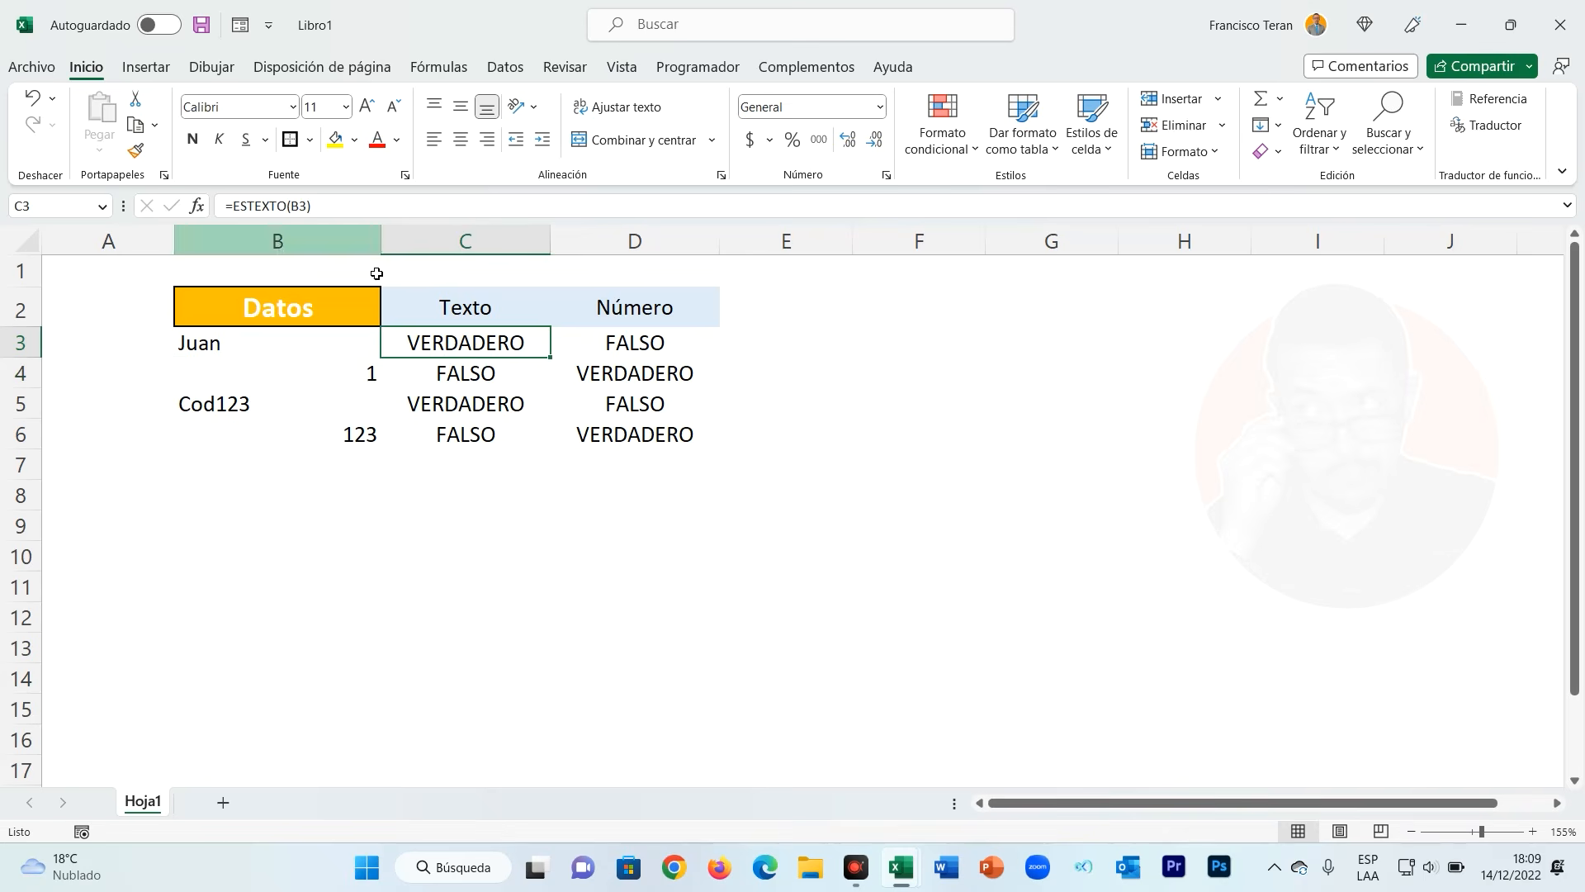
# Delete the Texto and Número columns, C and D, leaving only the Datos column
pyautogui.moveTo(464, 240); pyautogui.dragTo(687, 248)
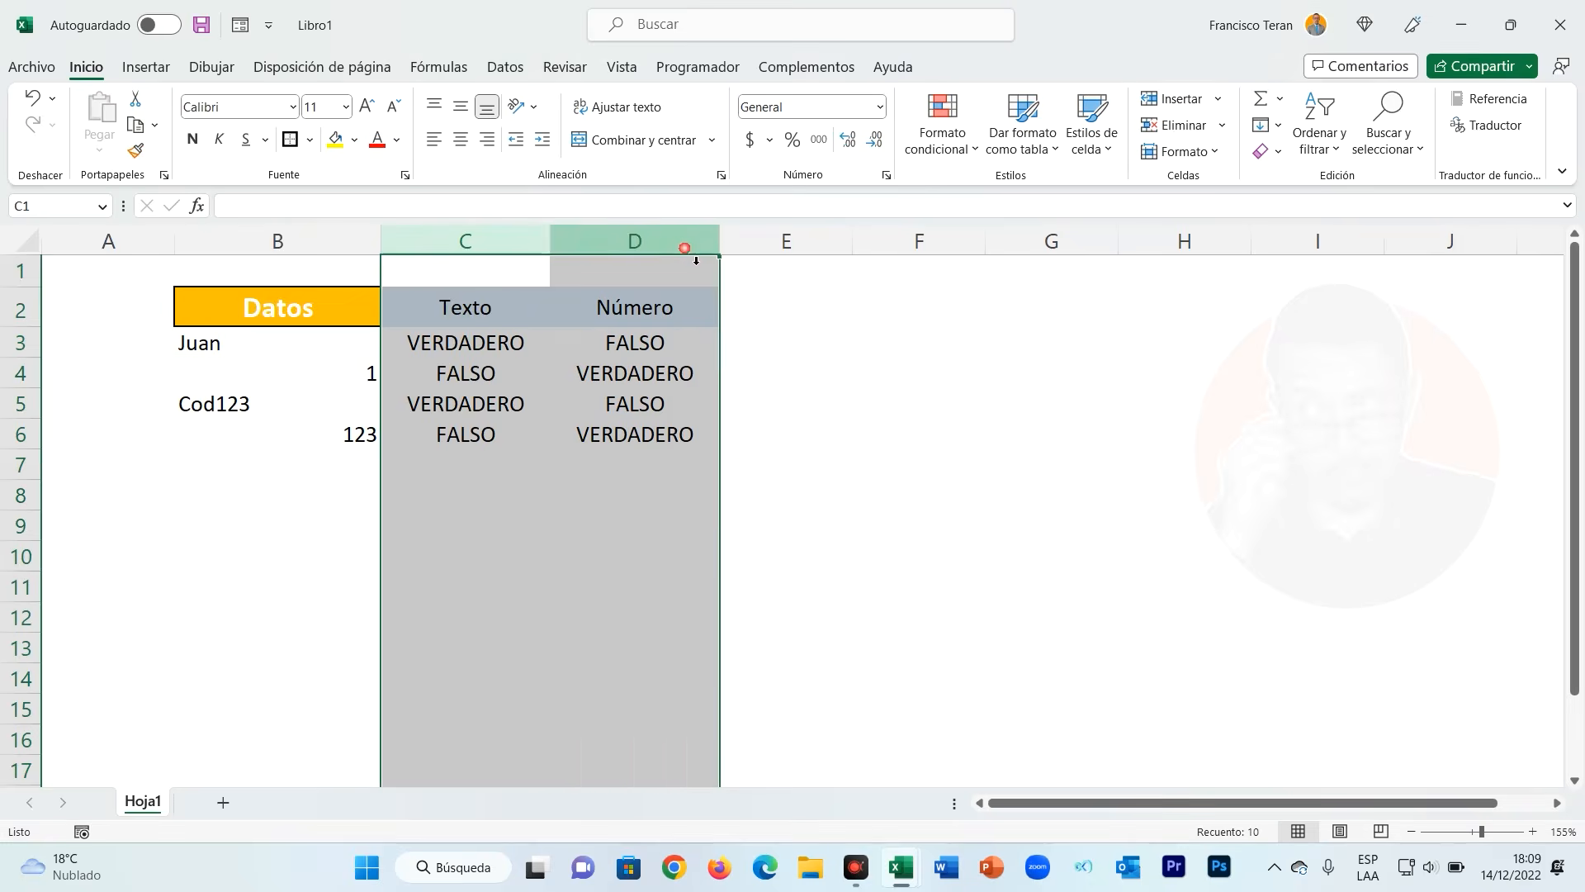
pyautogui.rightClick(682, 249)
pyautogui.click(790, 487)
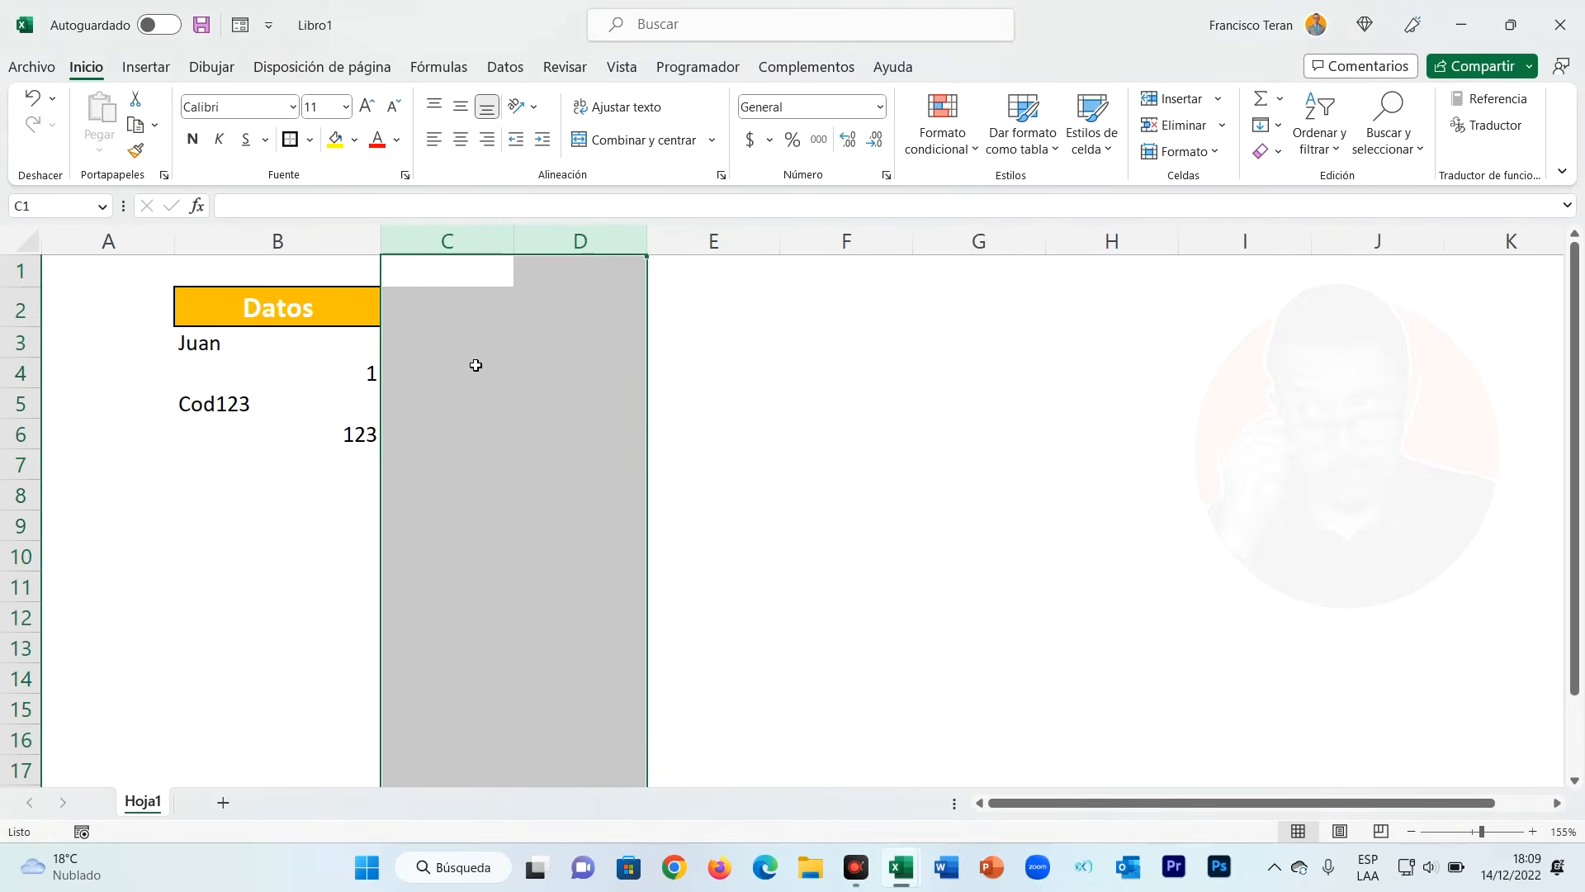
pyautogui.click(474, 359)
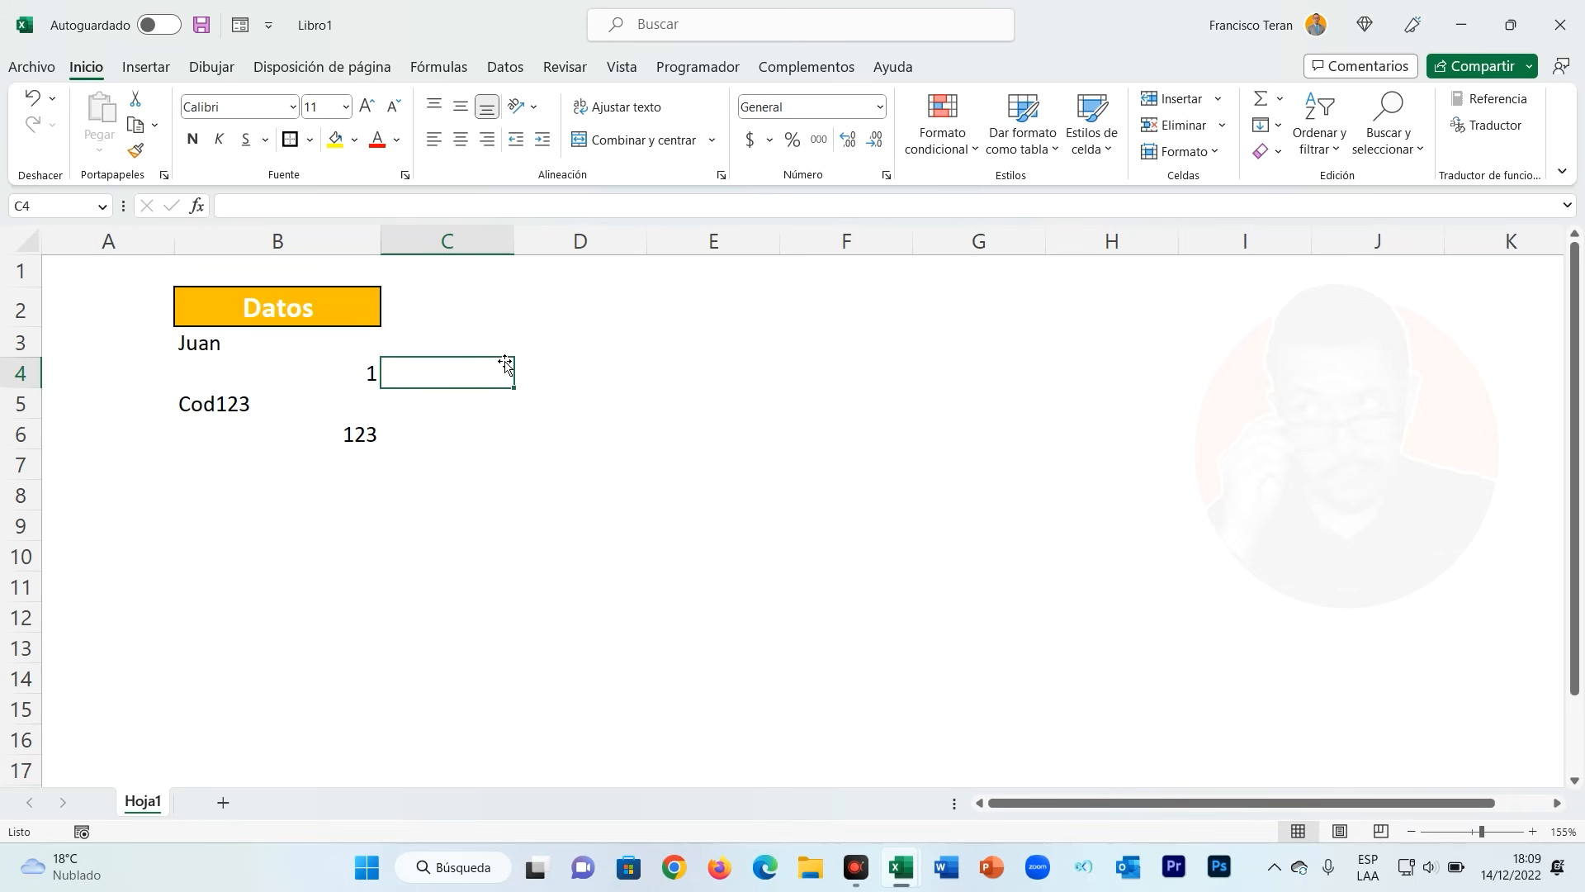
# Start a new conditional formatting rule for B3:B15 that uses a formula to determine which cells to format
pyautogui.moveTo(326, 344); pyautogui.dragTo(318, 714)
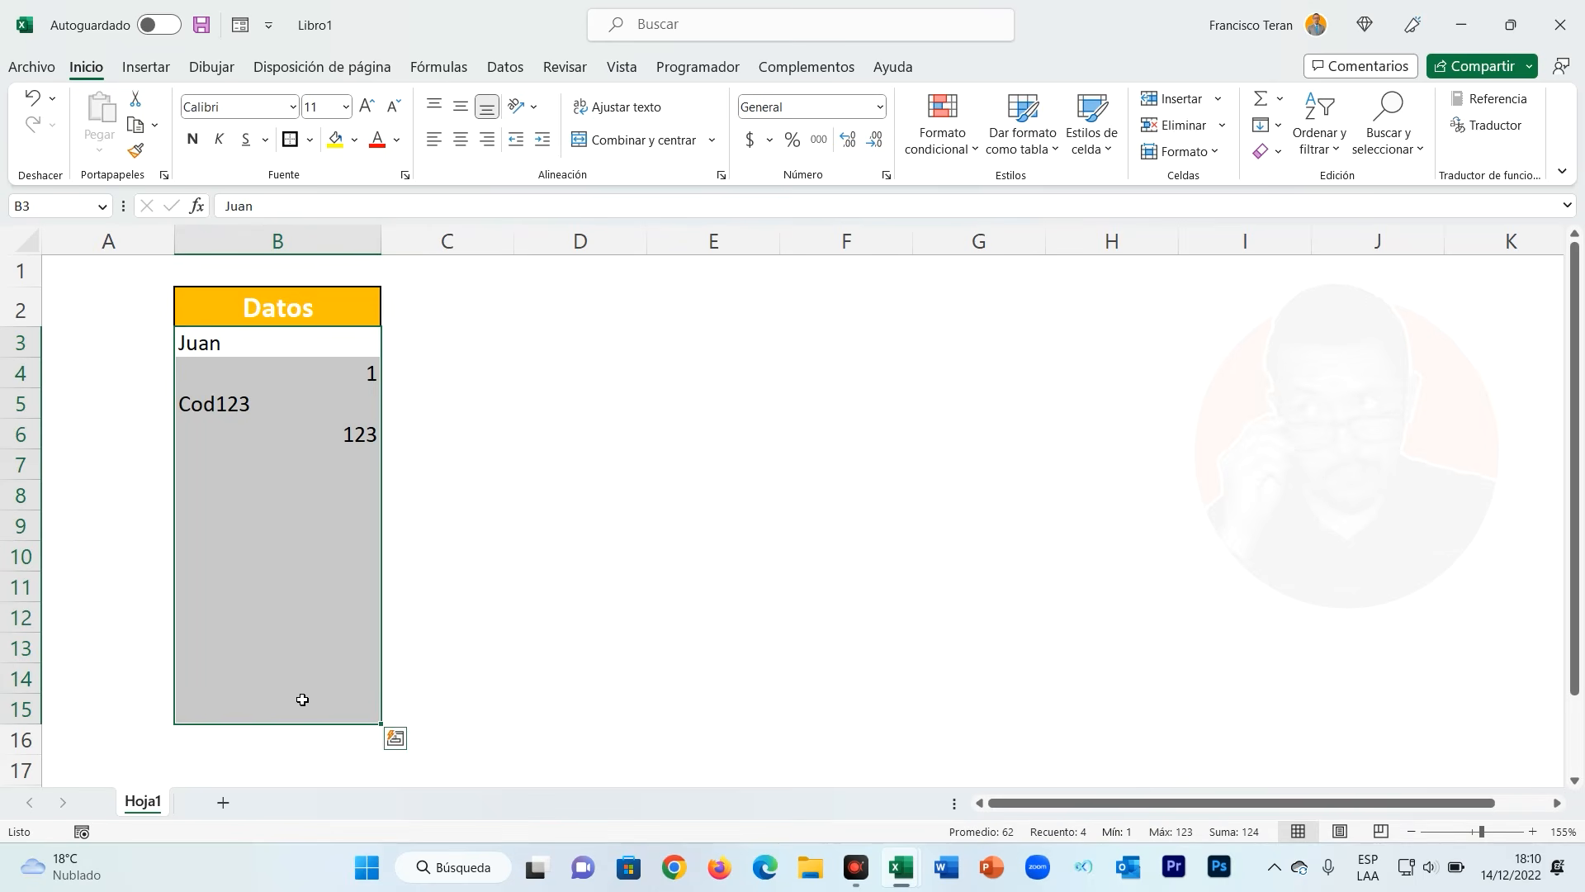
pyautogui.click(950, 146)
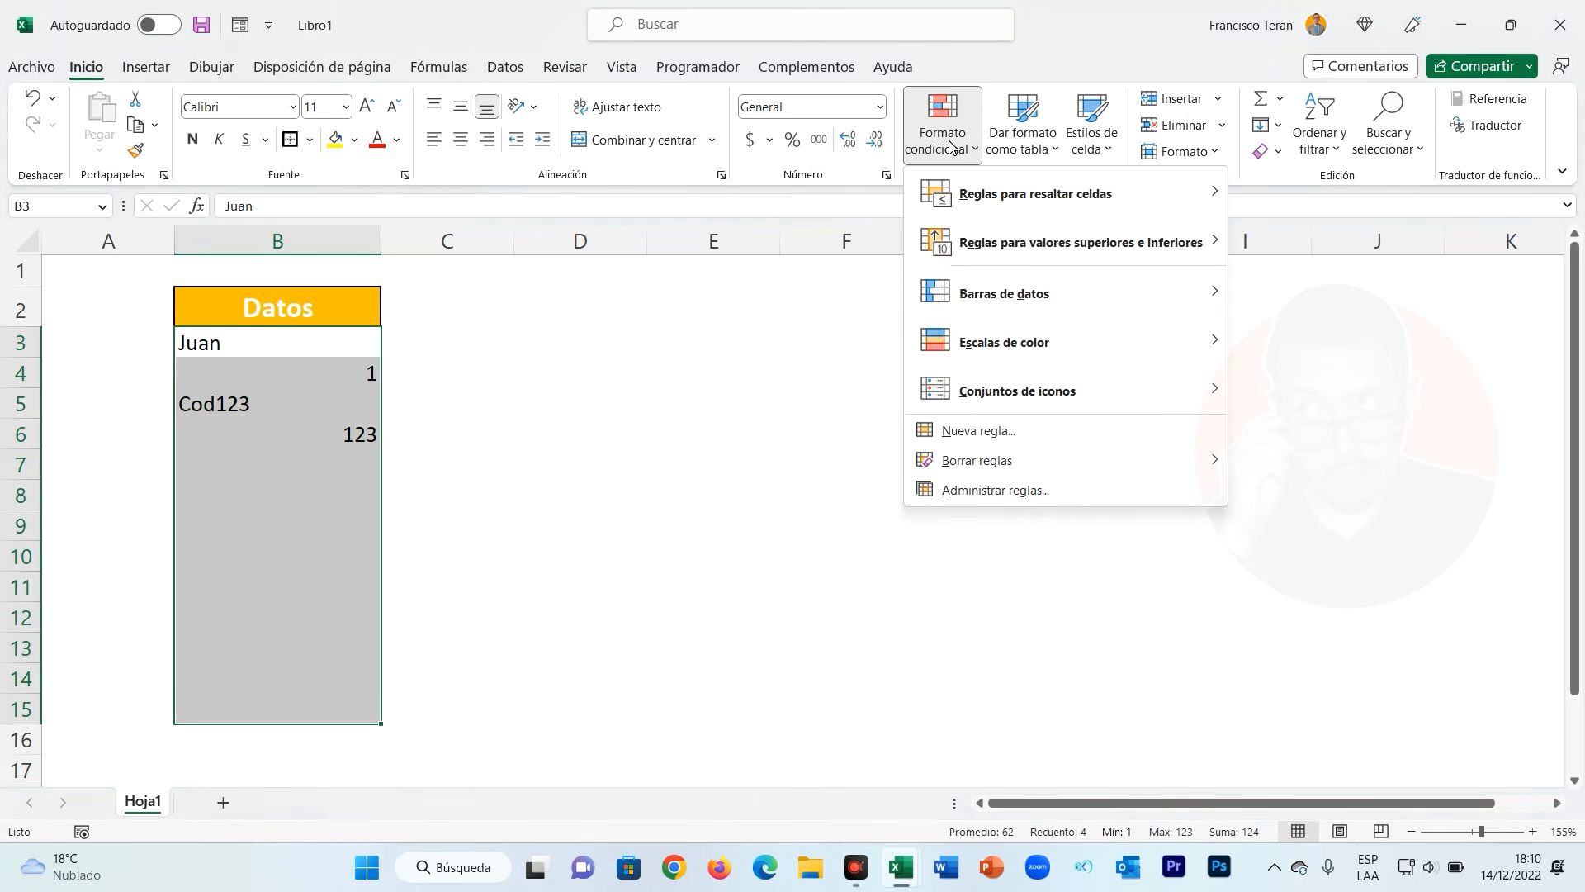
pyautogui.click(1020, 436)
pyautogui.moveTo(660, 116); pyautogui.dragTo(645, 251)
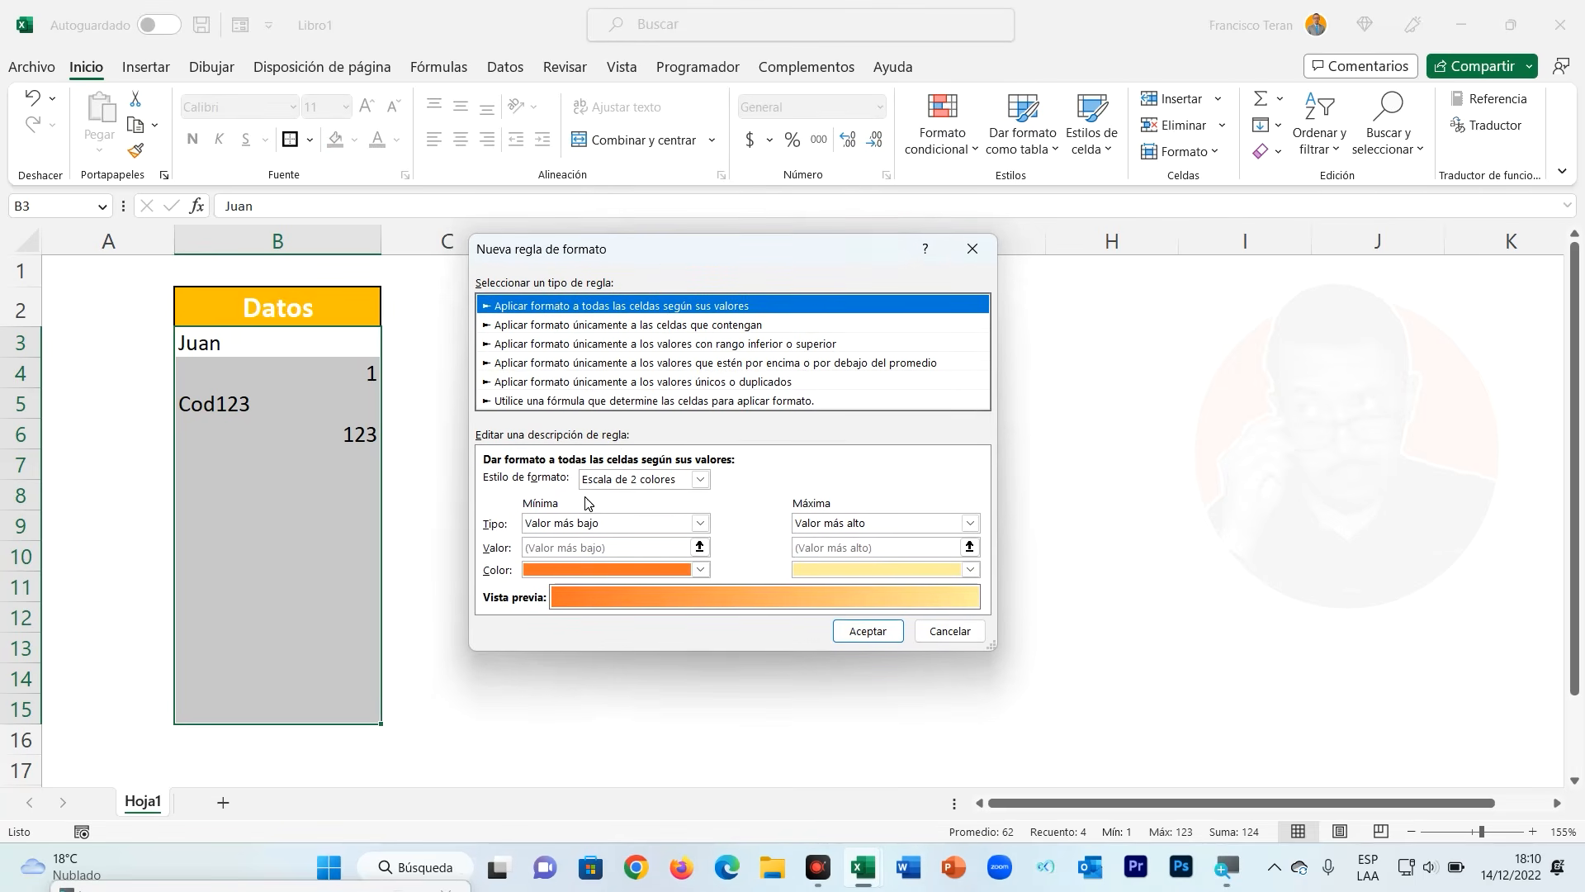
pyautogui.click(533, 402)
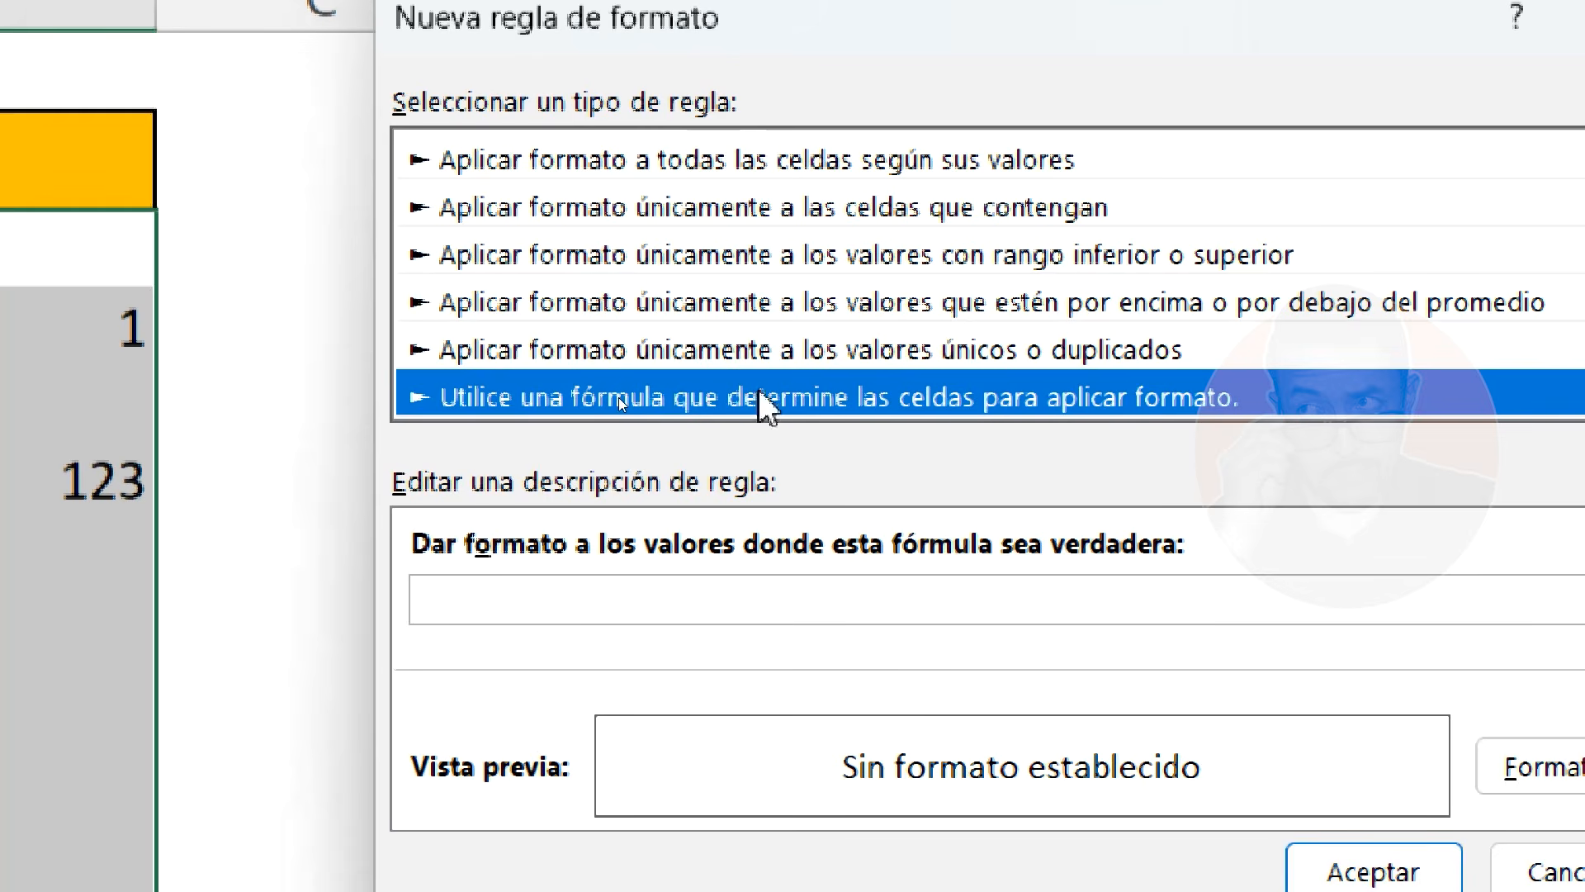
pyautogui.click(504, 603)
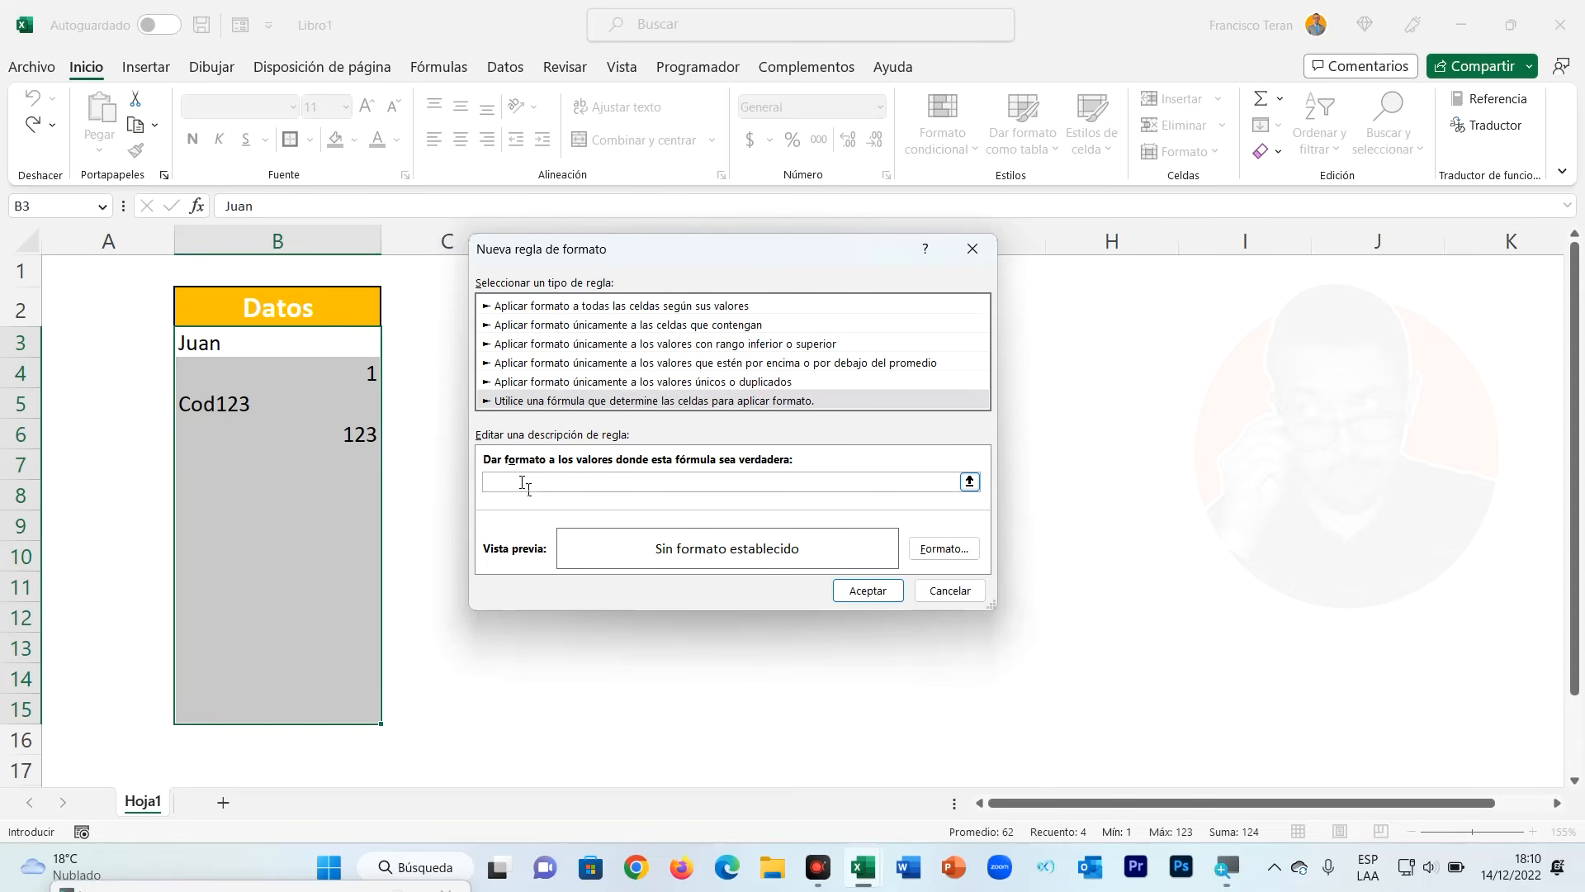
# Enter =estexto($B3) as the rule's formula, keeping column B absolute and the row relative
pyautogui.moveTo(616, 257); pyautogui.dragTo(673, 255)
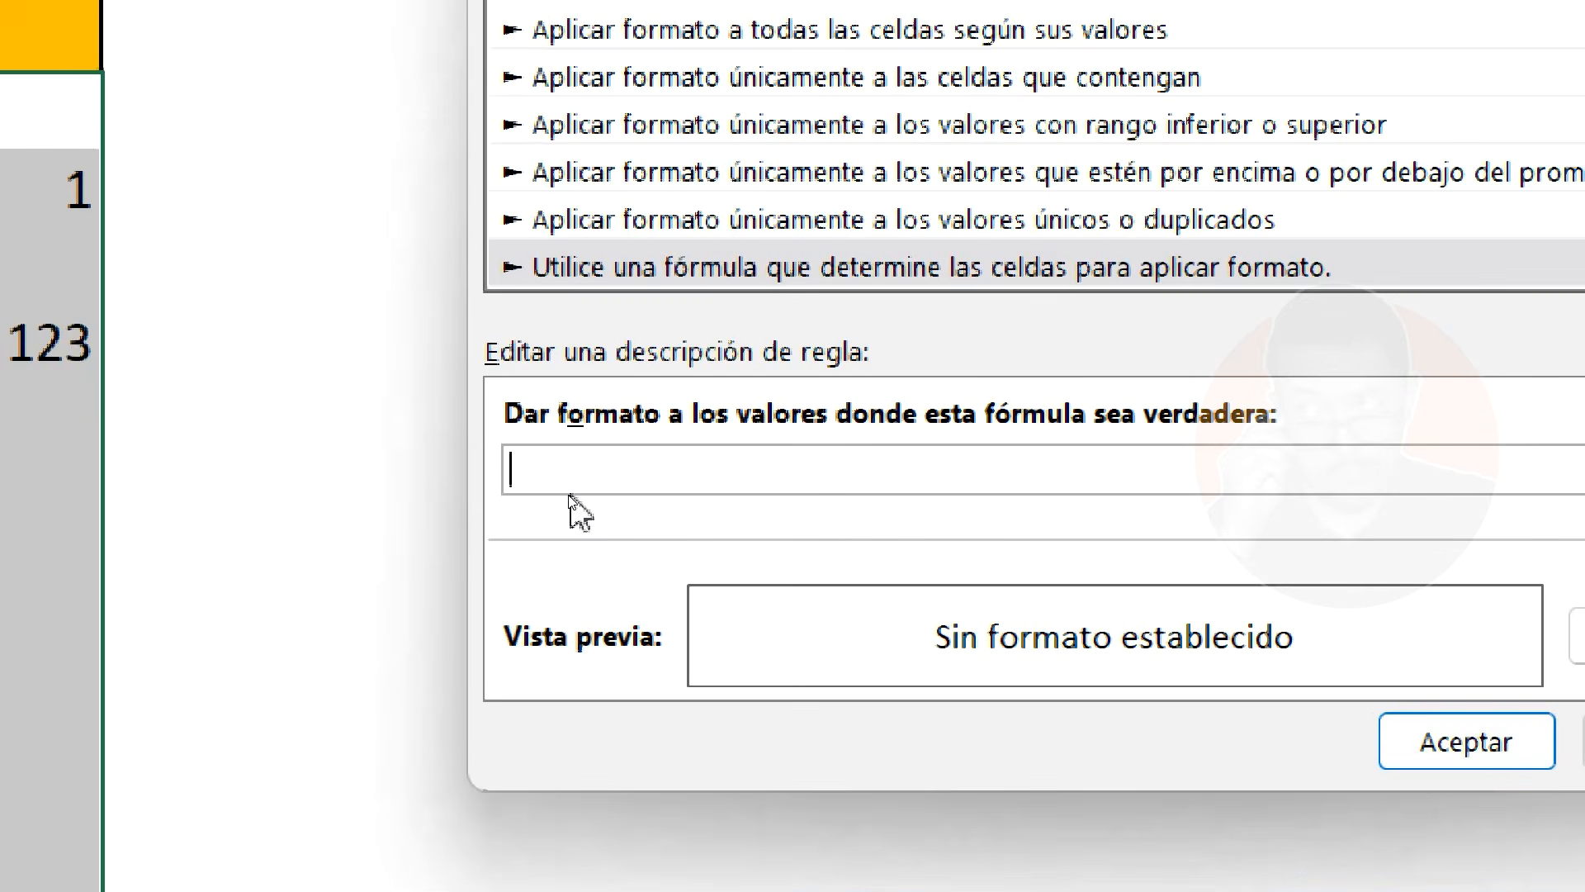
pyautogui.write('=')
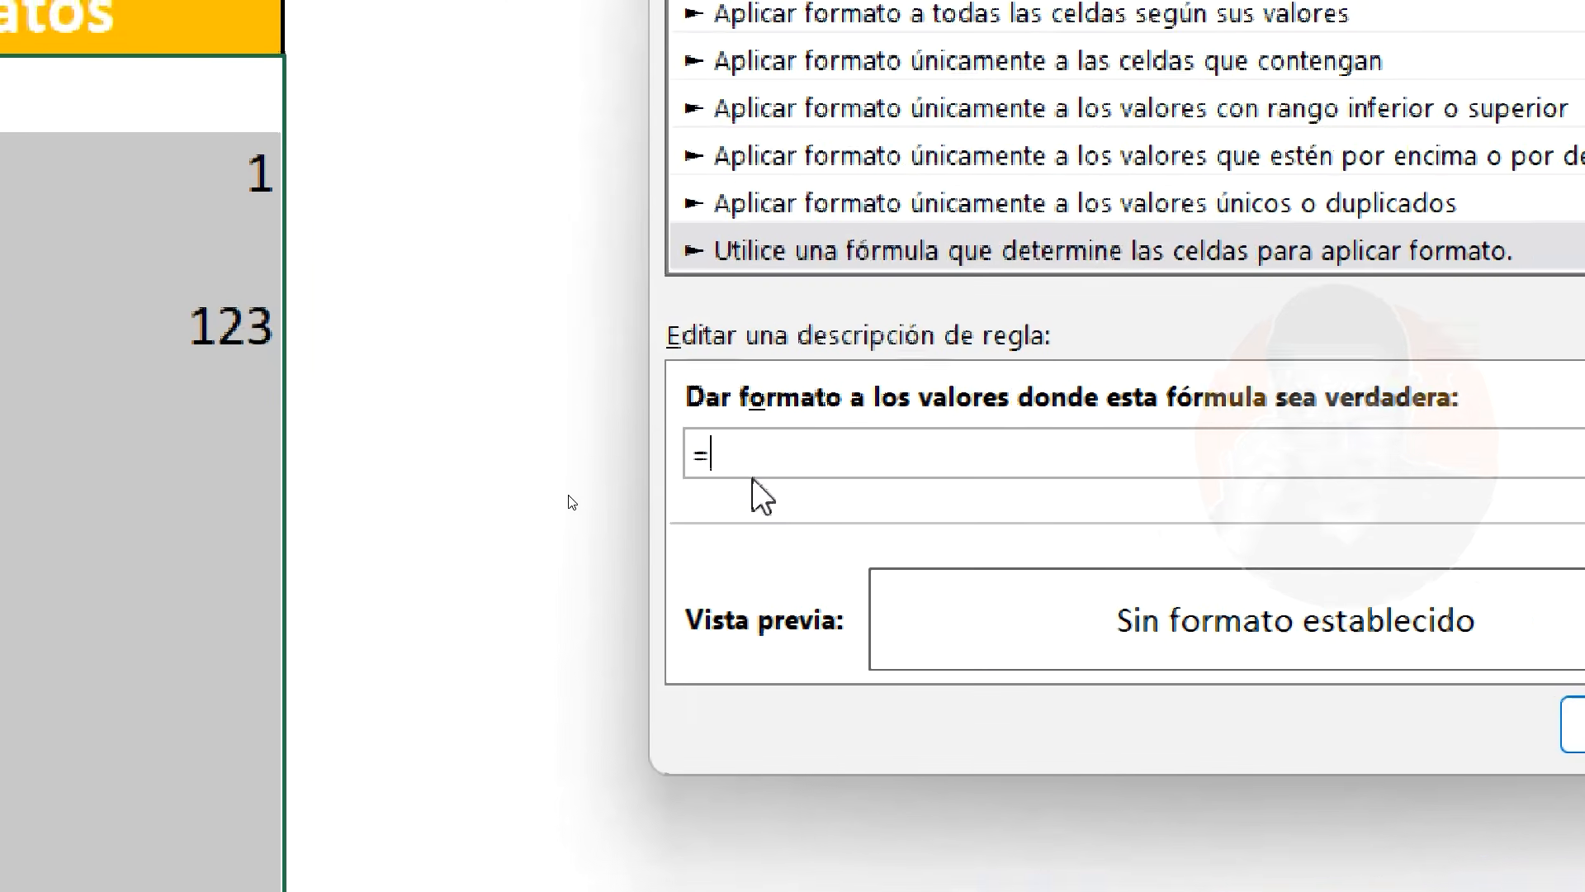
pyautogui.write('estex')
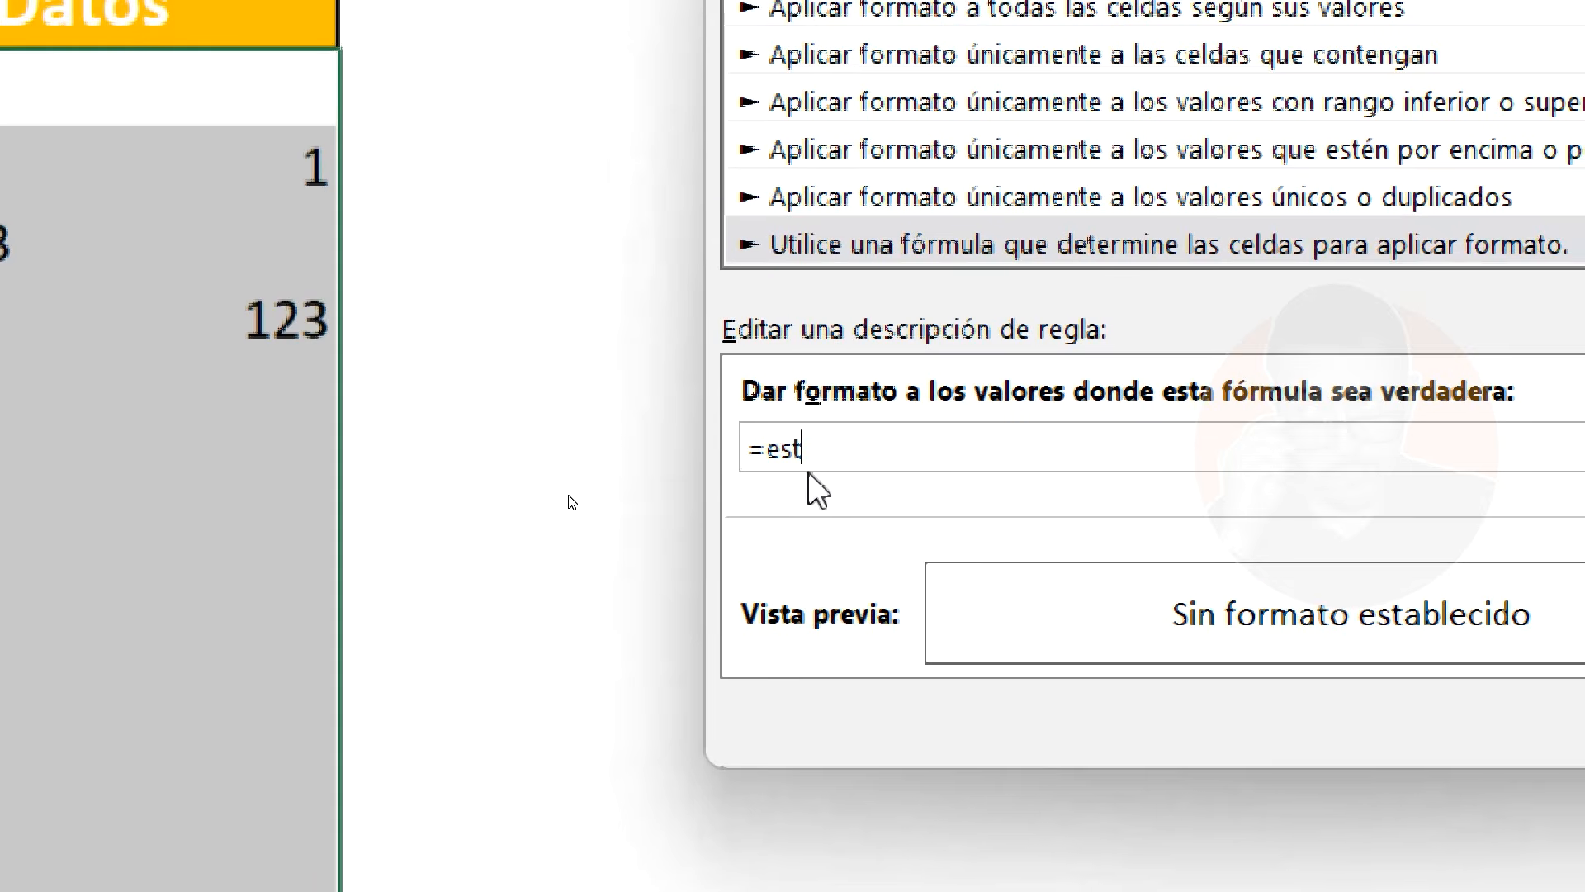
pyautogui.write('to(')
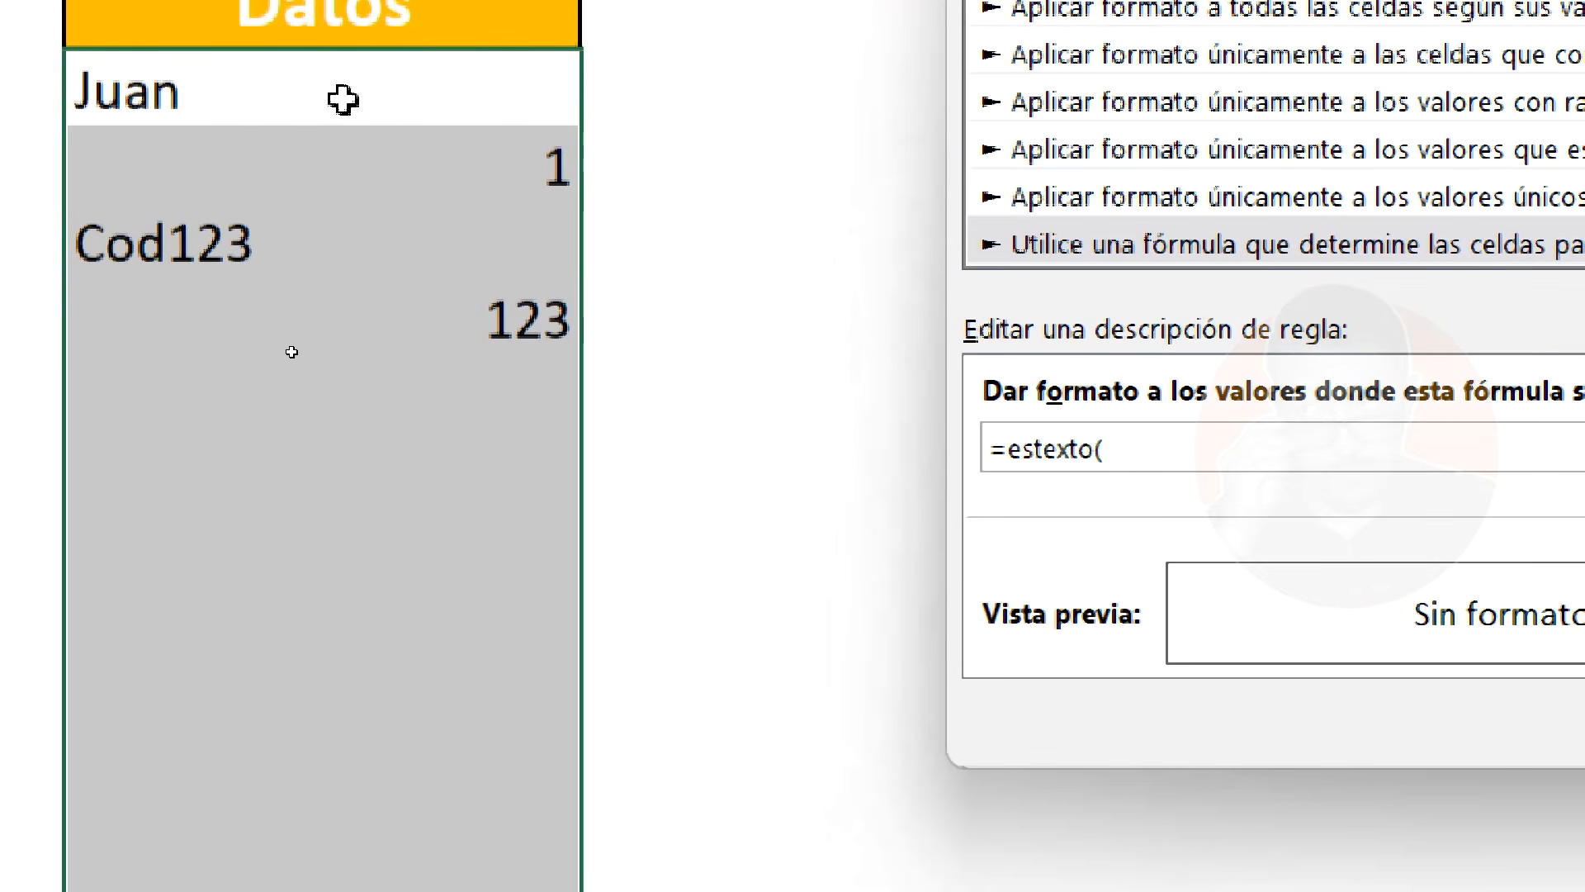
pyautogui.click(299, 89)
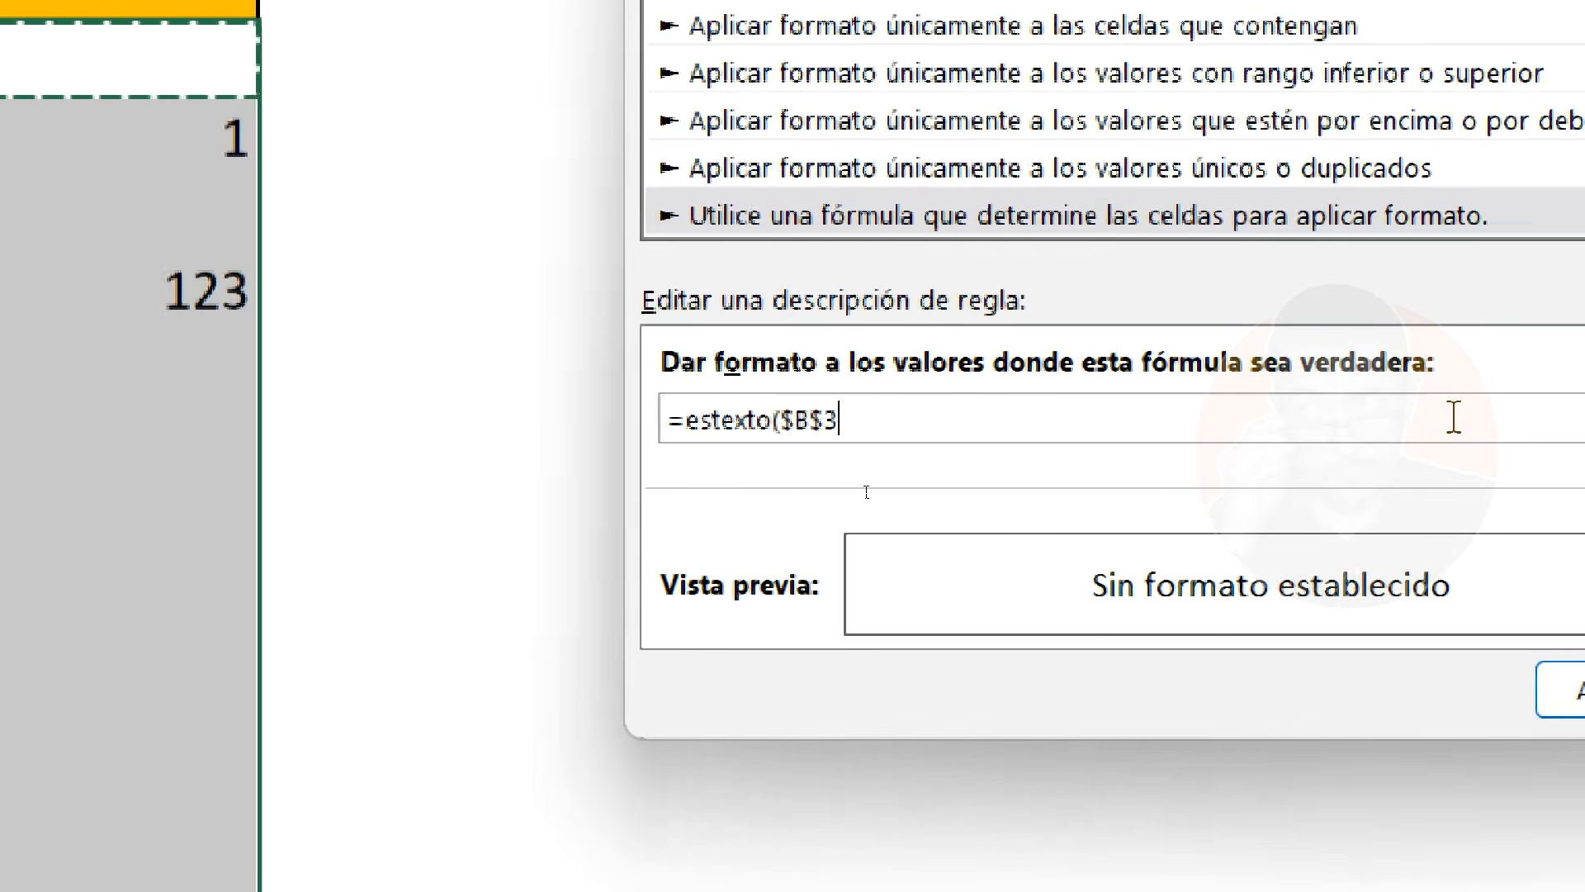
pyautogui.click(826, 421)
pyautogui.press('BackSpace')
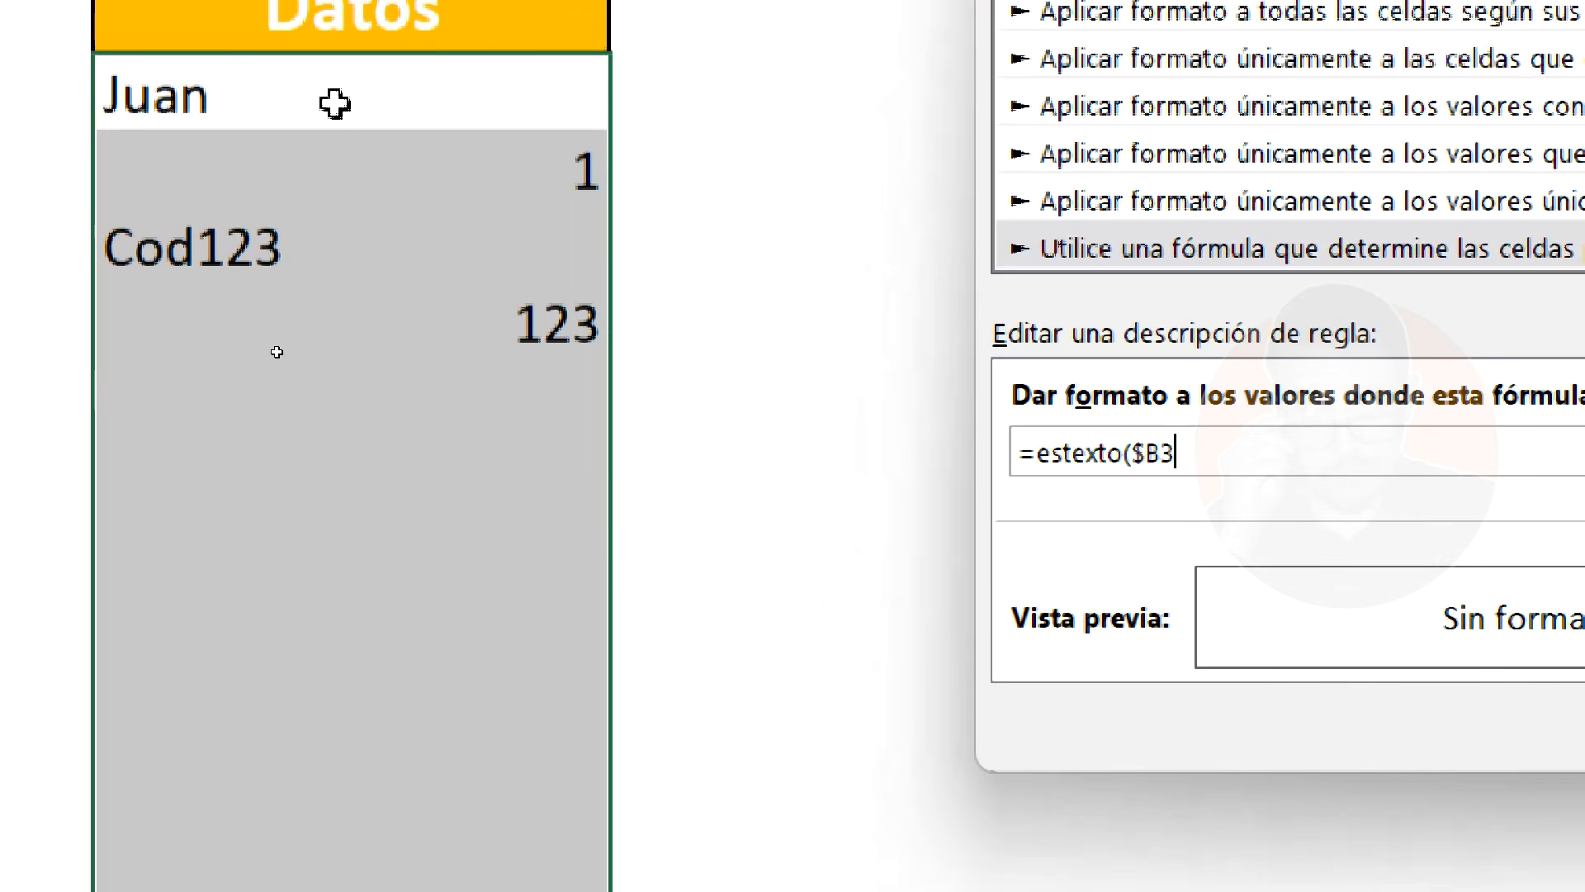
pyautogui.moveTo(1159, 457); pyautogui.dragTo(1131, 454)
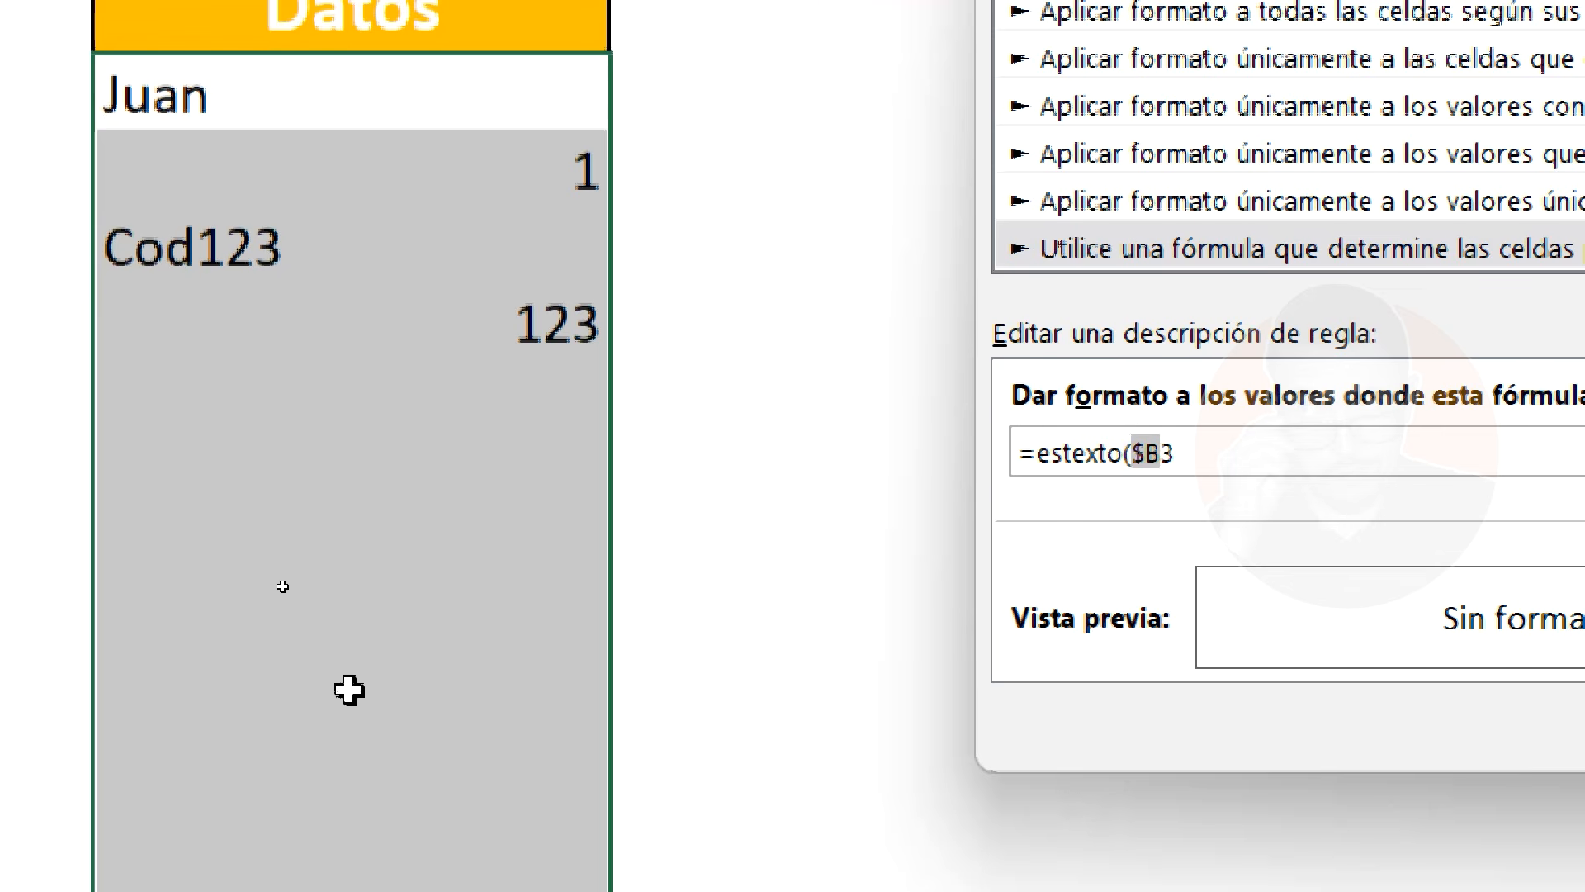
pyautogui.click(1175, 454)
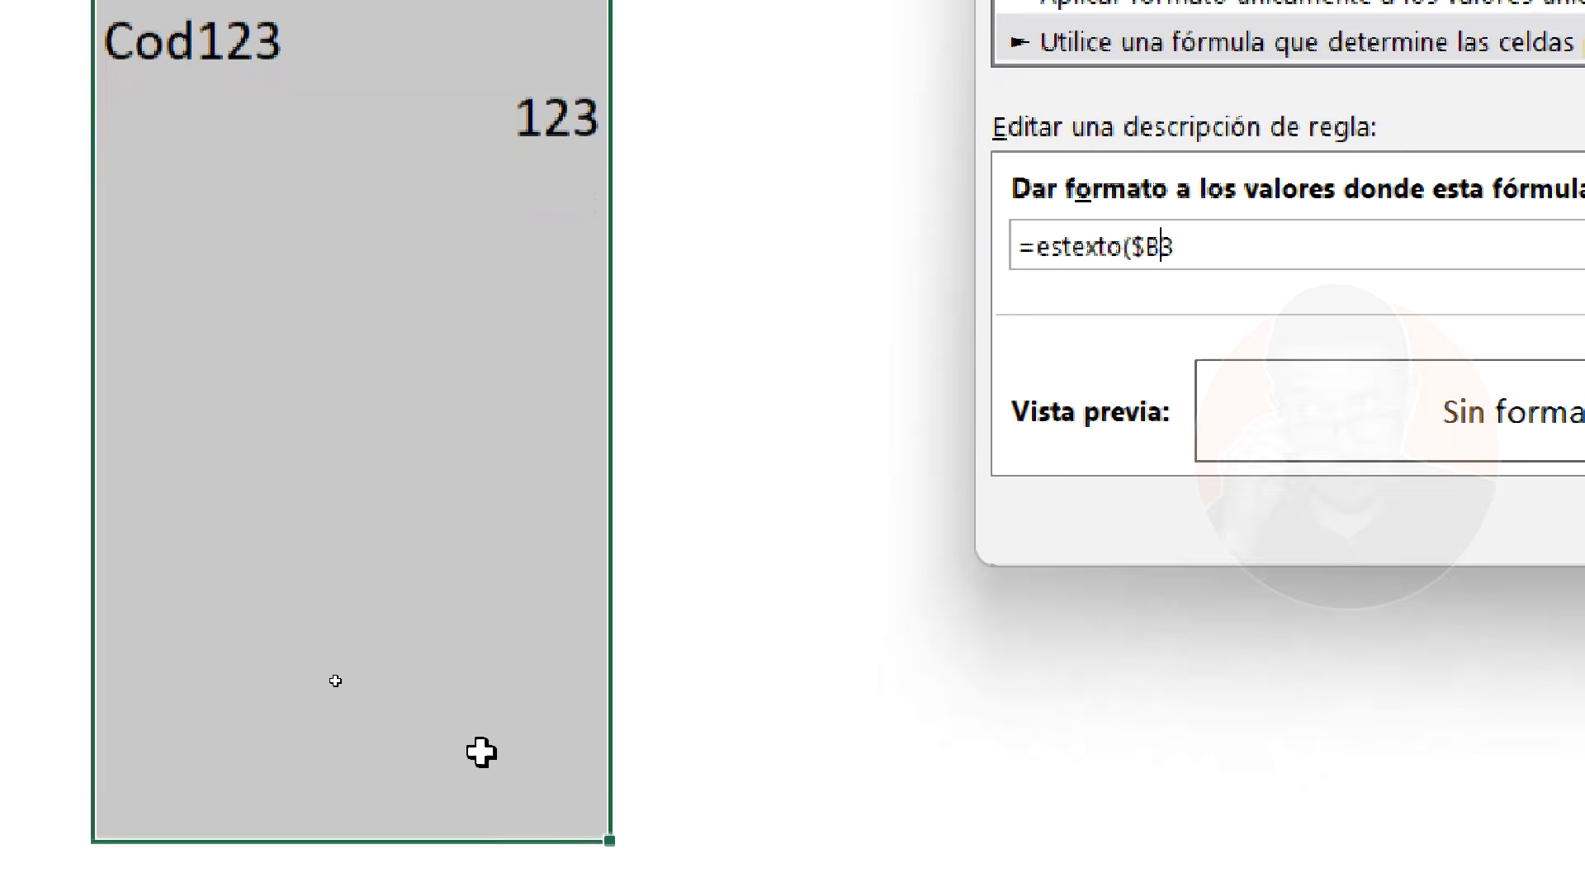
pyautogui.click(1221, 384)
pyautogui.write(')')
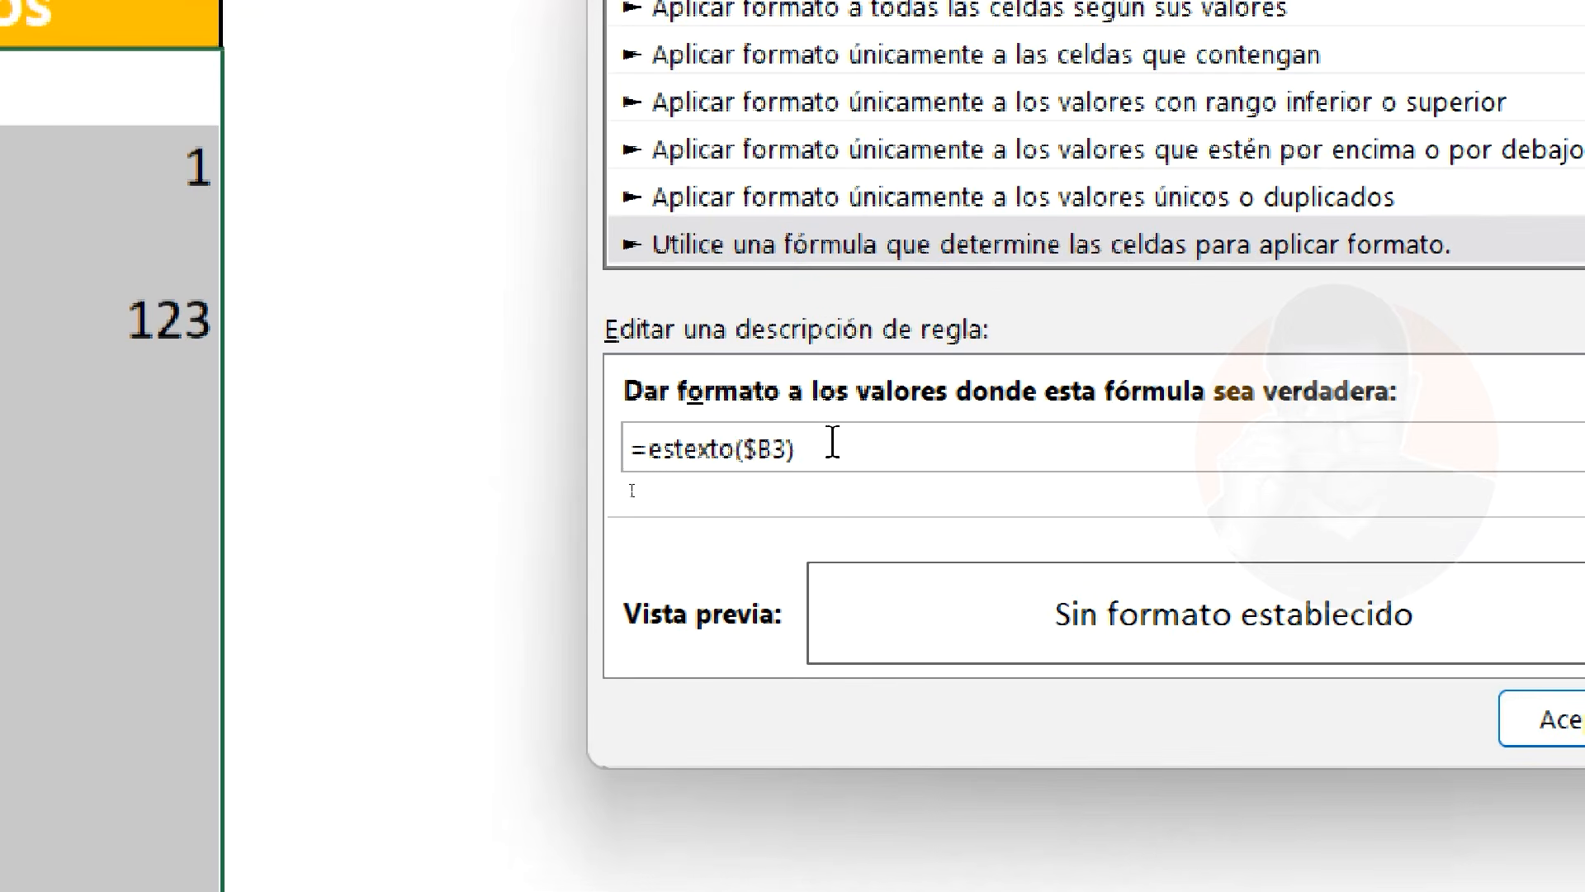
# Extend the rule's formula with a comparison so that it reads =estexto($B3)=Verdadero
pyautogui.write('=')
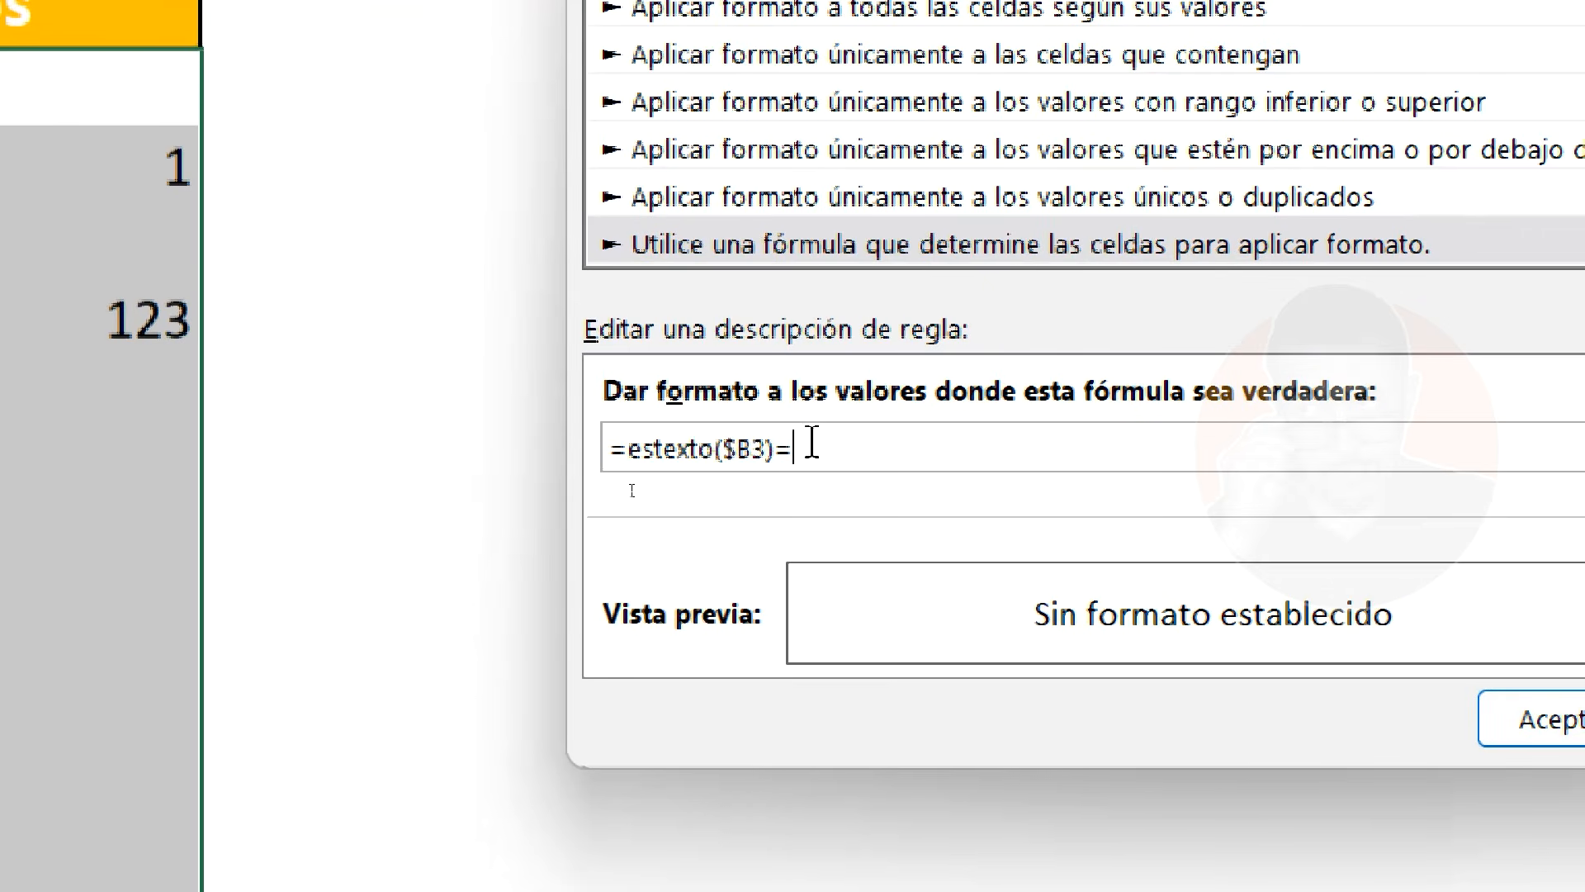
pyautogui.write('Verdadero')
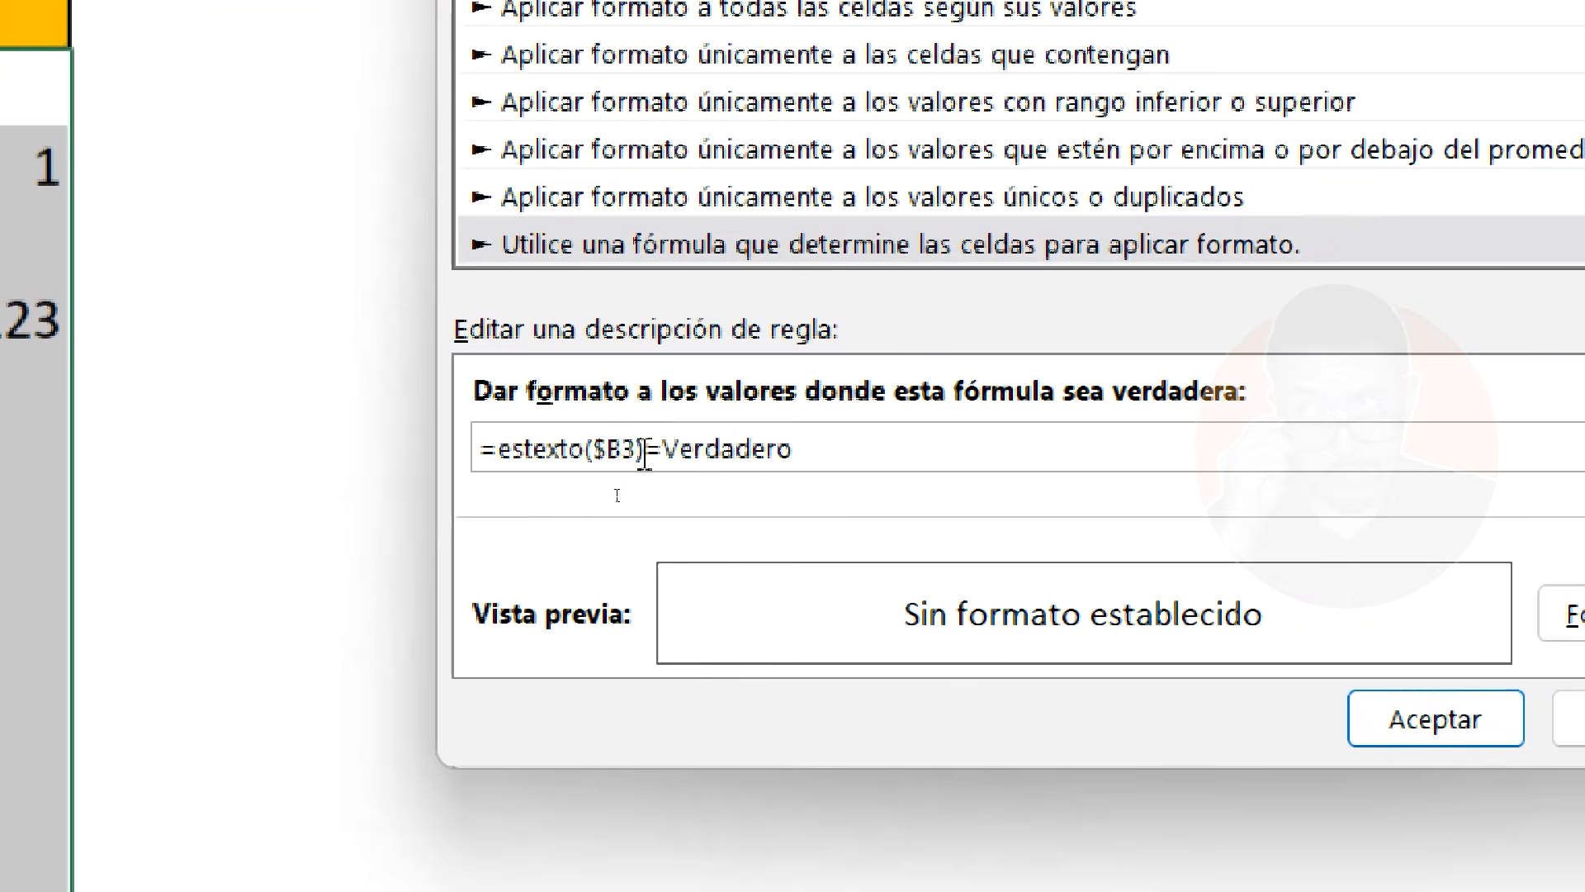
pyautogui.moveTo(644, 450); pyautogui.dragTo(498, 450)
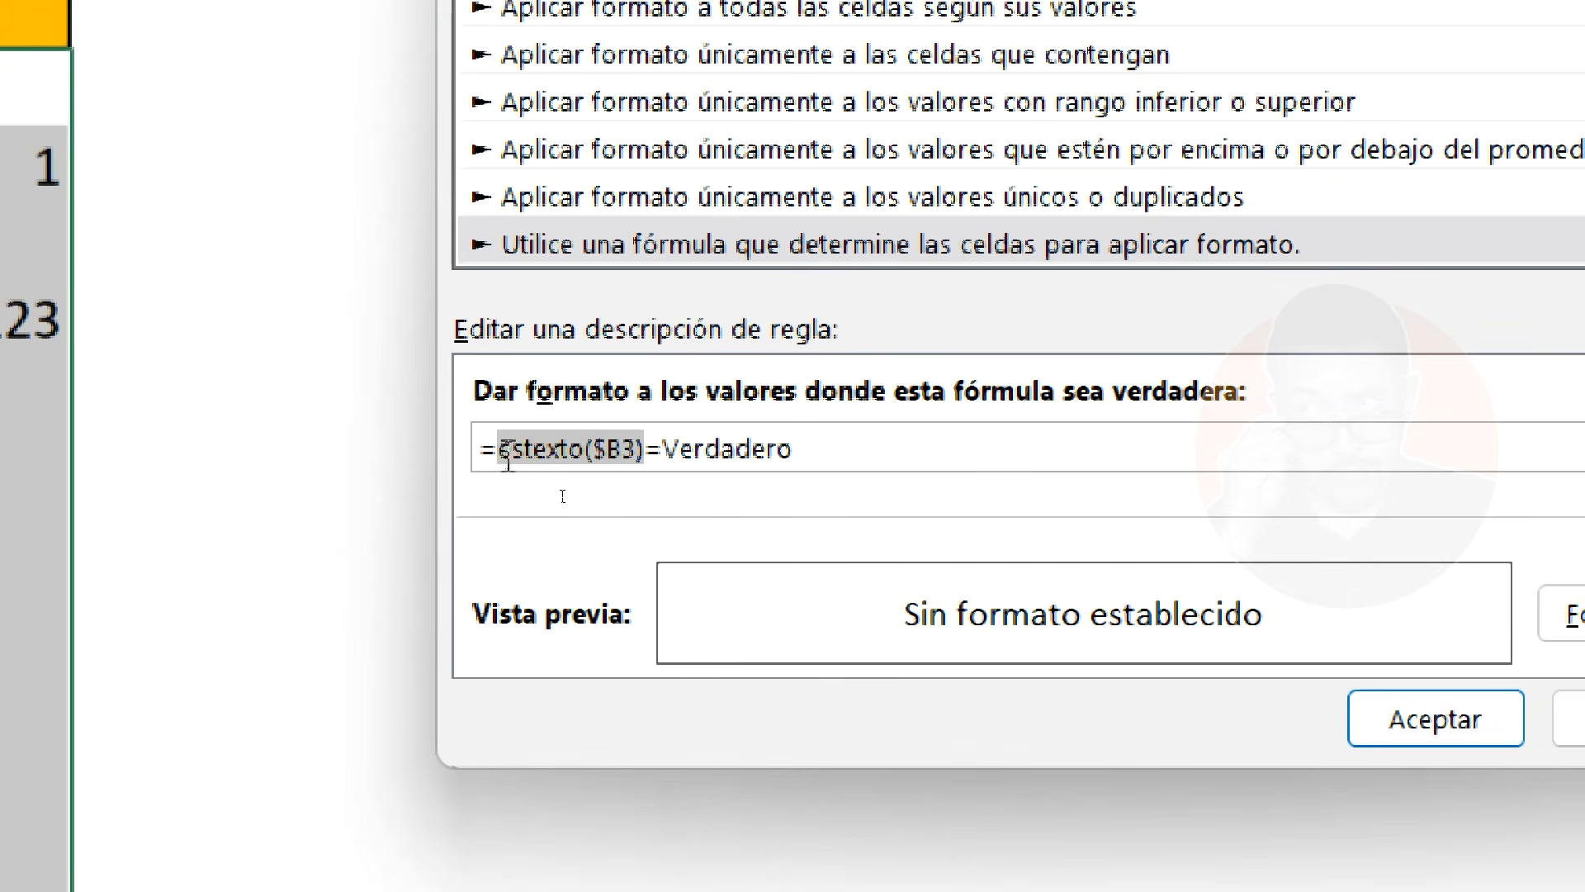
pyautogui.click(692, 495)
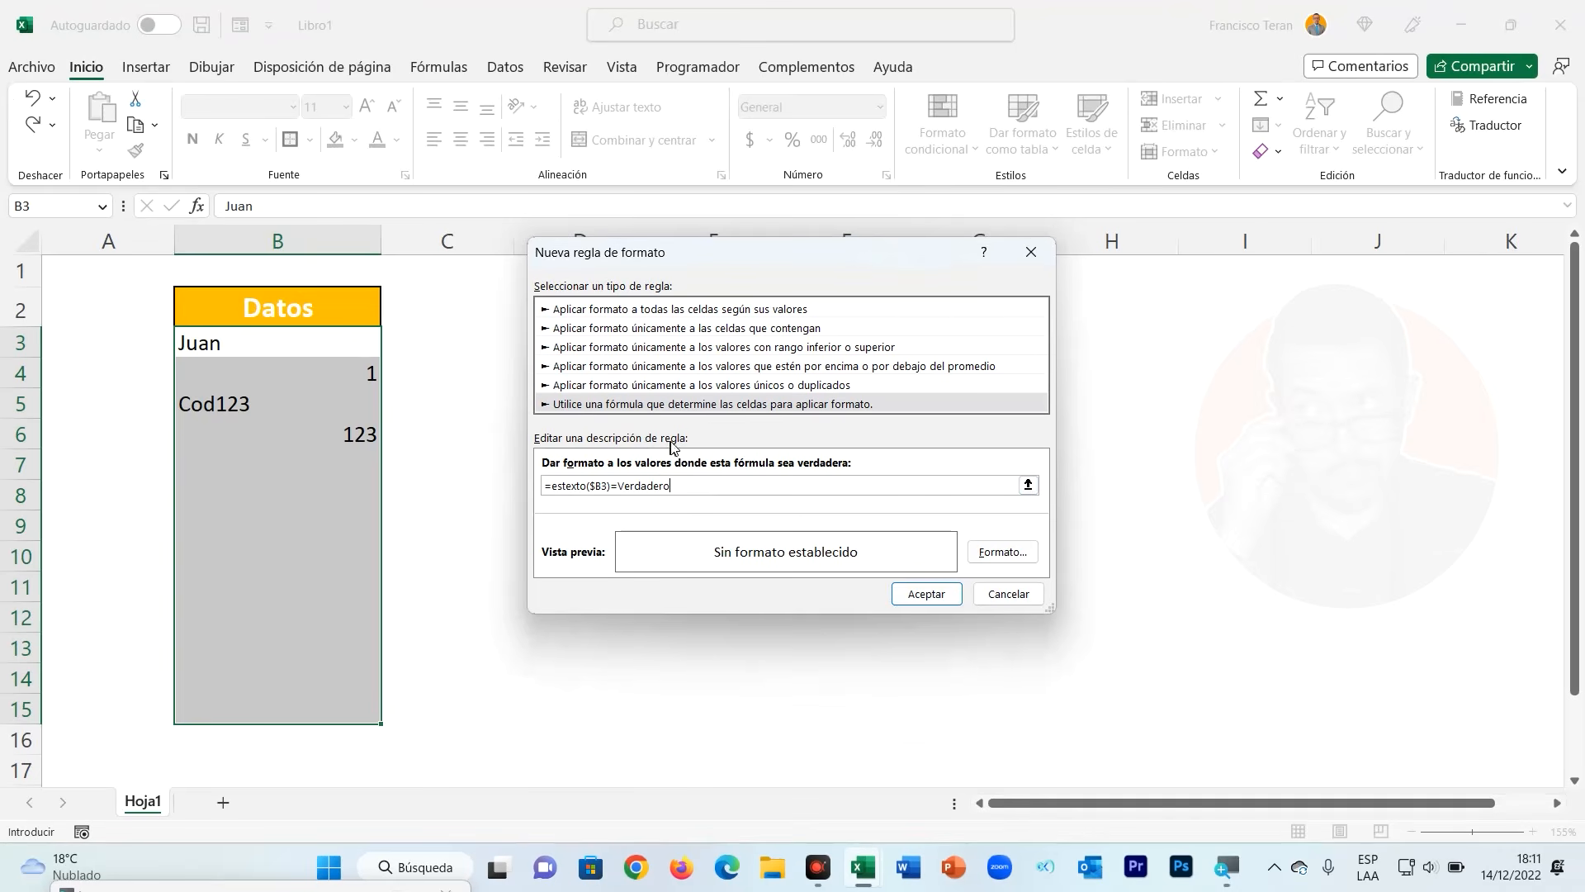
# Set the rule's cell format to a light green fill from the standard colors
pyautogui.click(1003, 555)
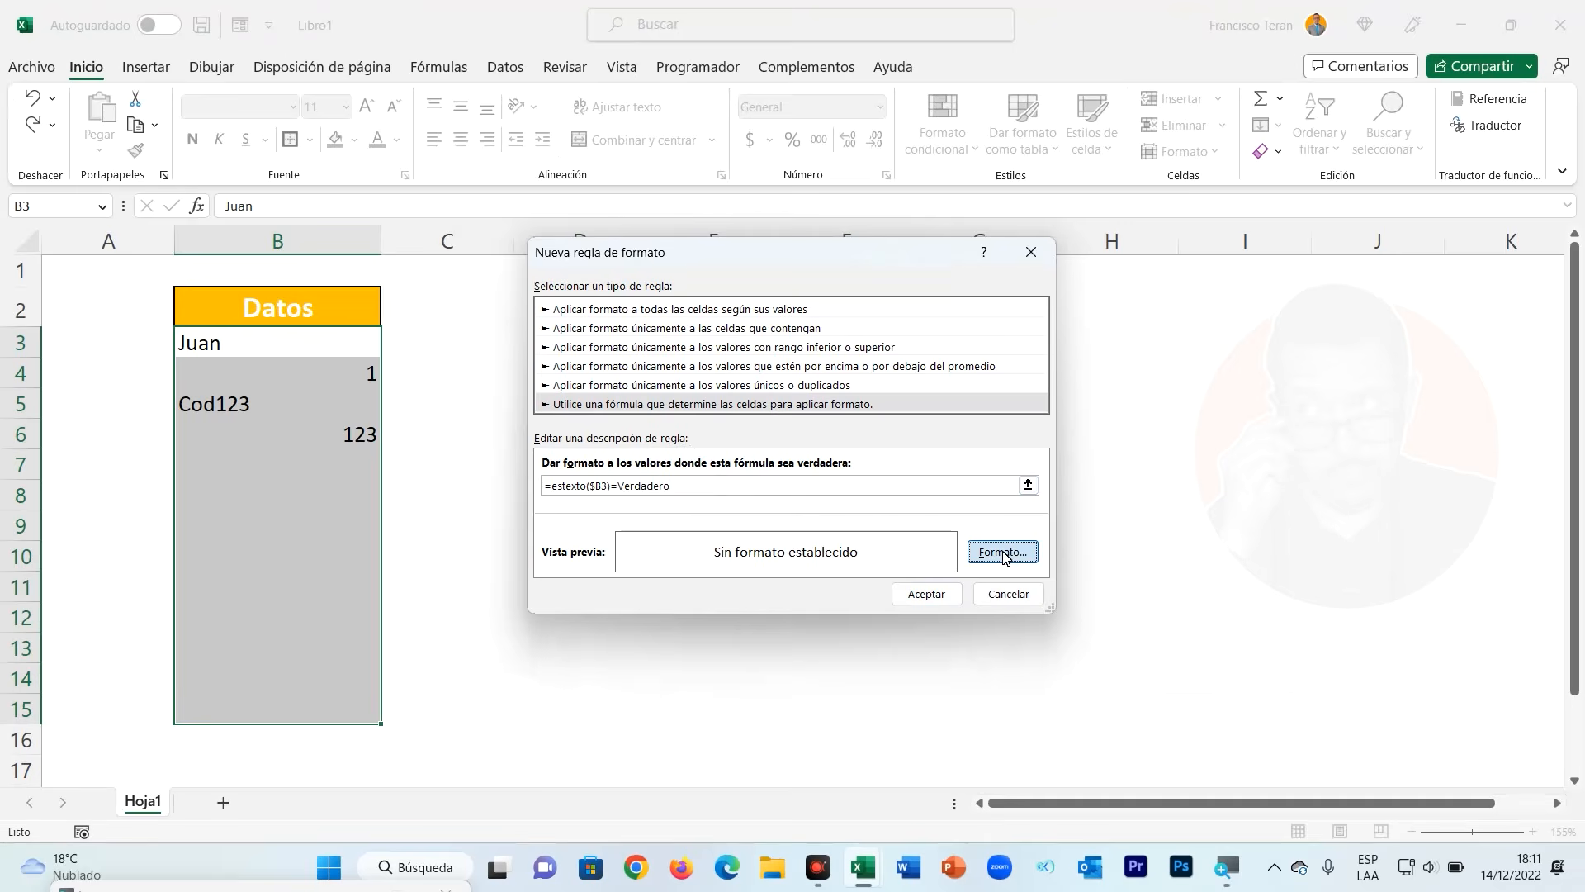
pyautogui.moveTo(744, 15); pyautogui.dragTo(717, 143)
pyautogui.click(683, 173)
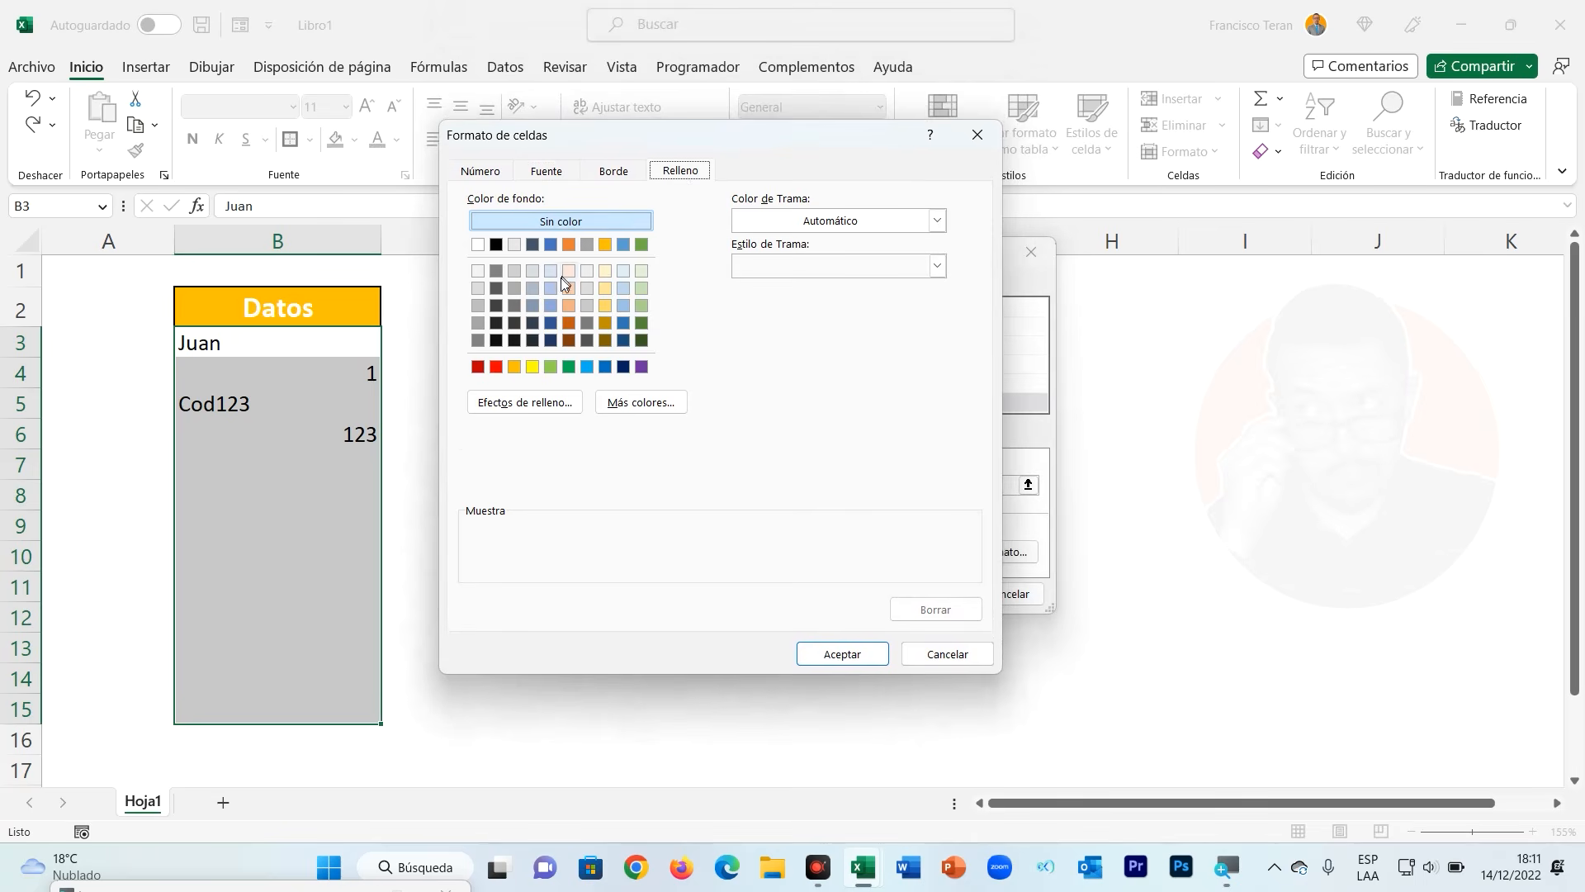
pyautogui.click(551, 366)
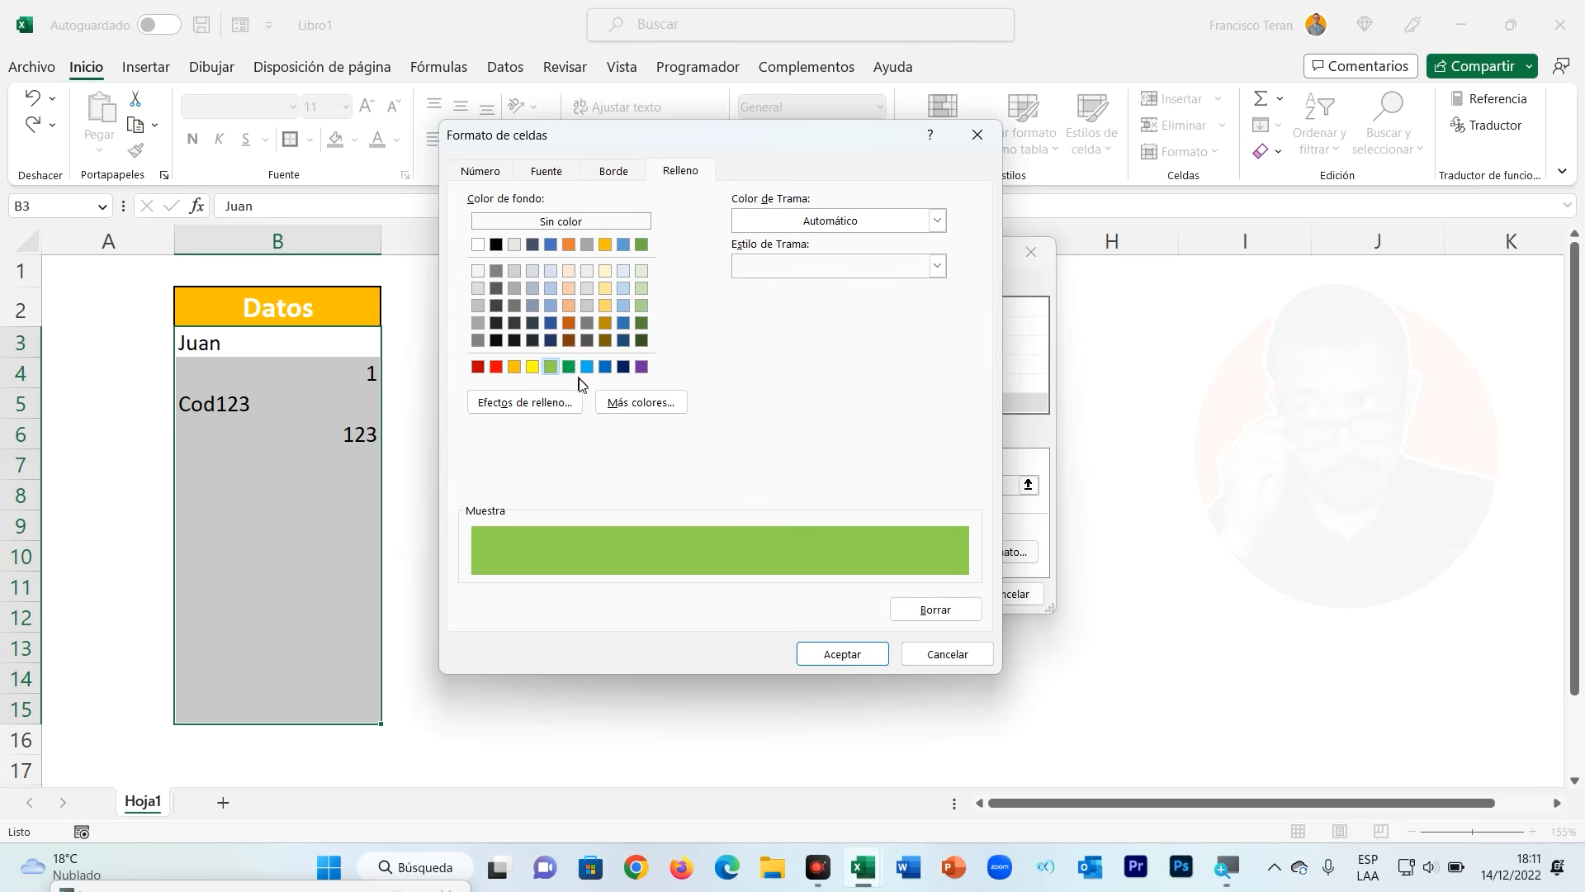
# Set the font color of the rule's cell format to white
pyautogui.click(561, 174)
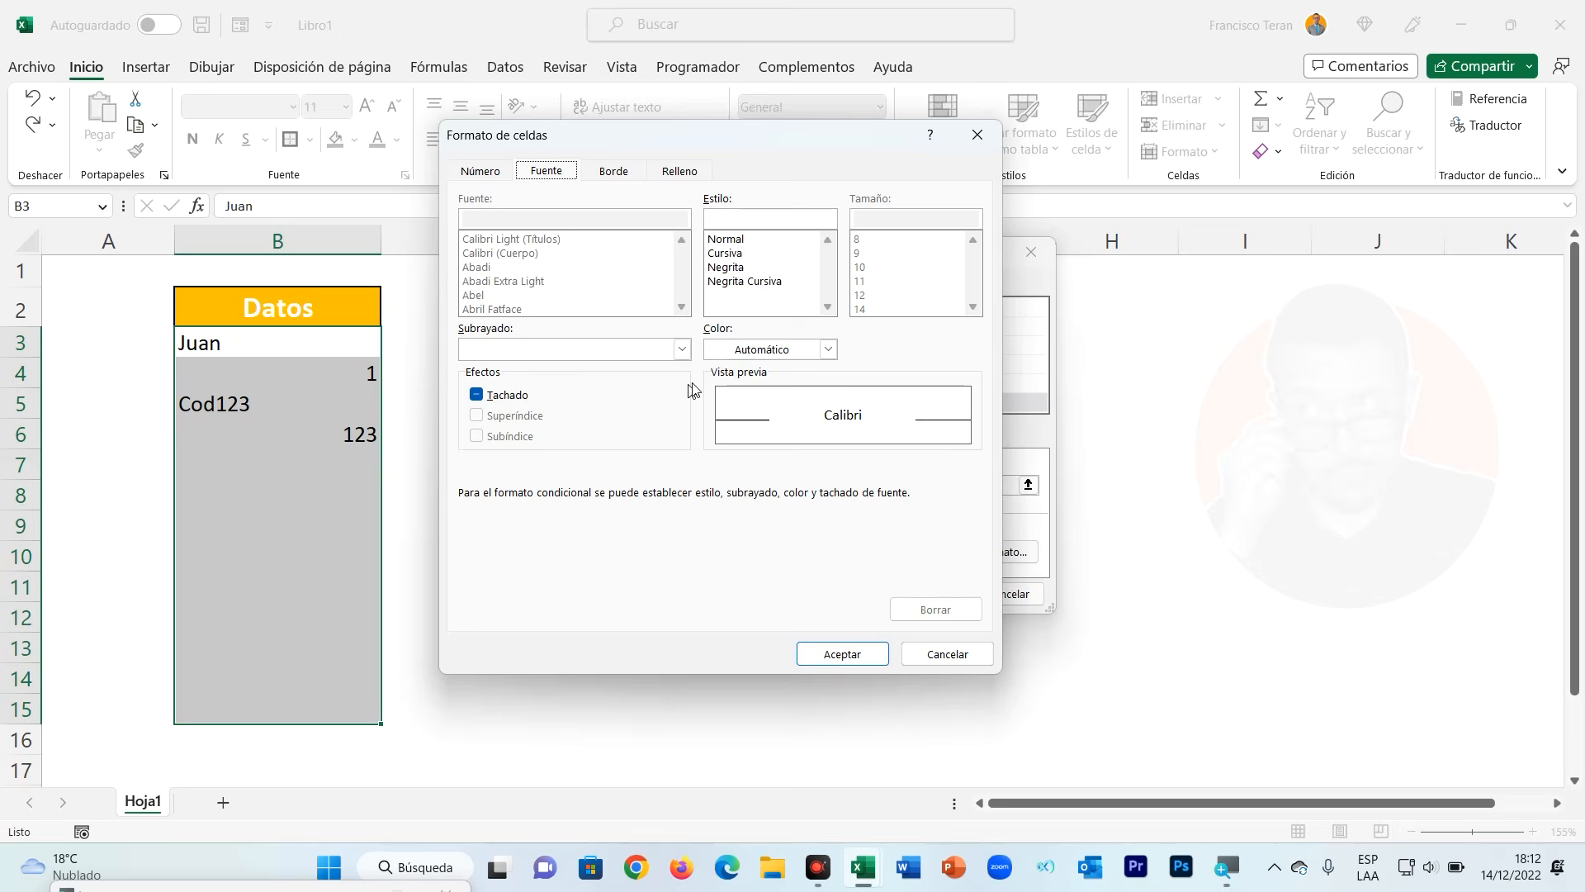
pyautogui.click(807, 353)
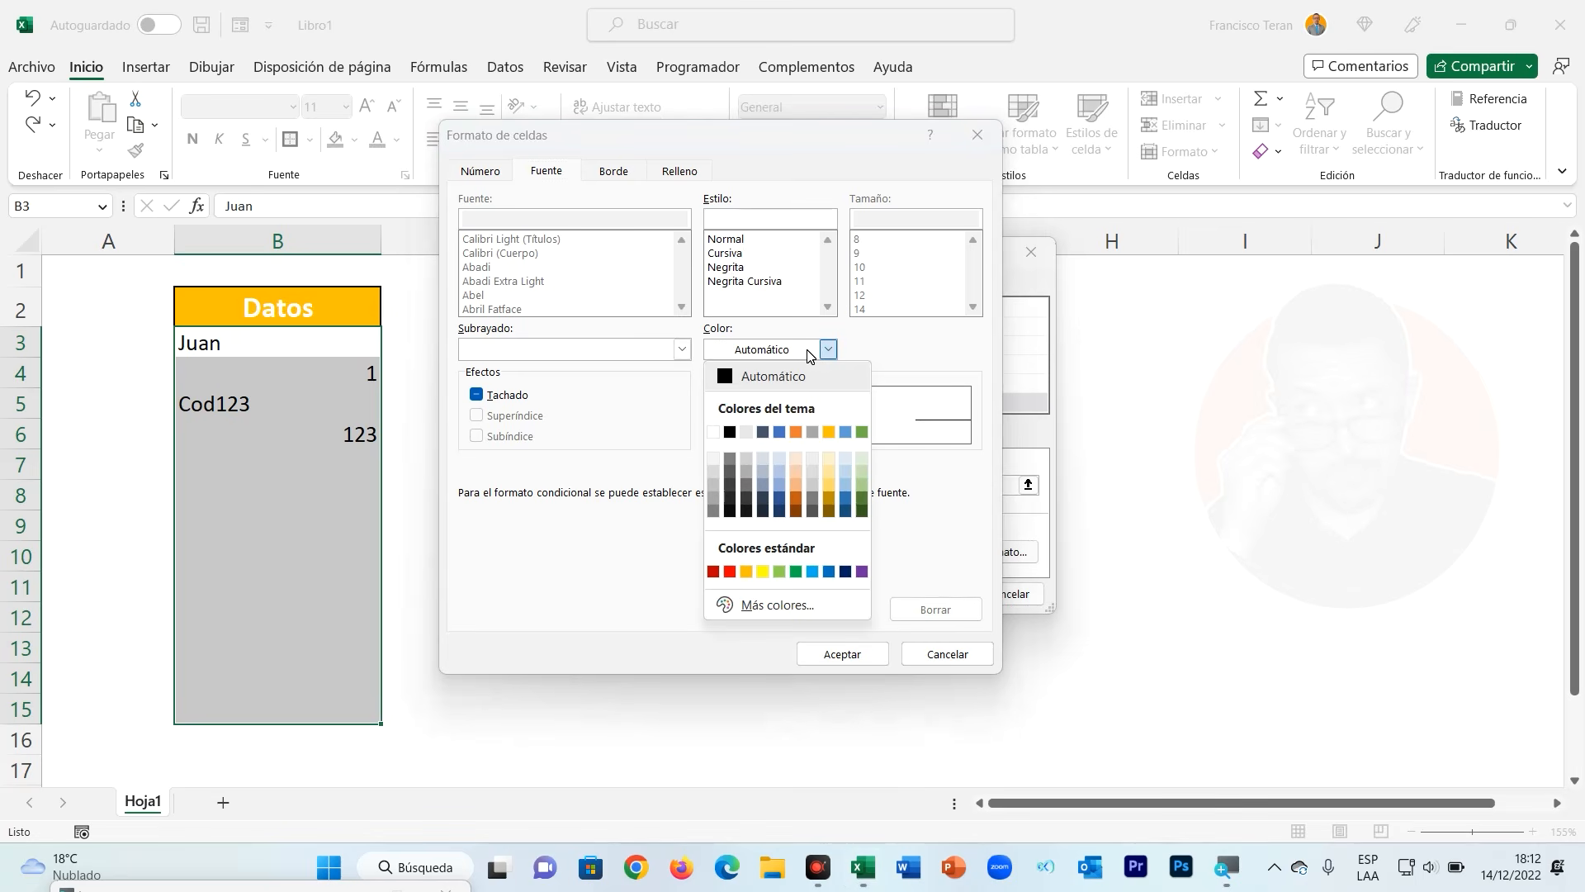
pyautogui.click(714, 432)
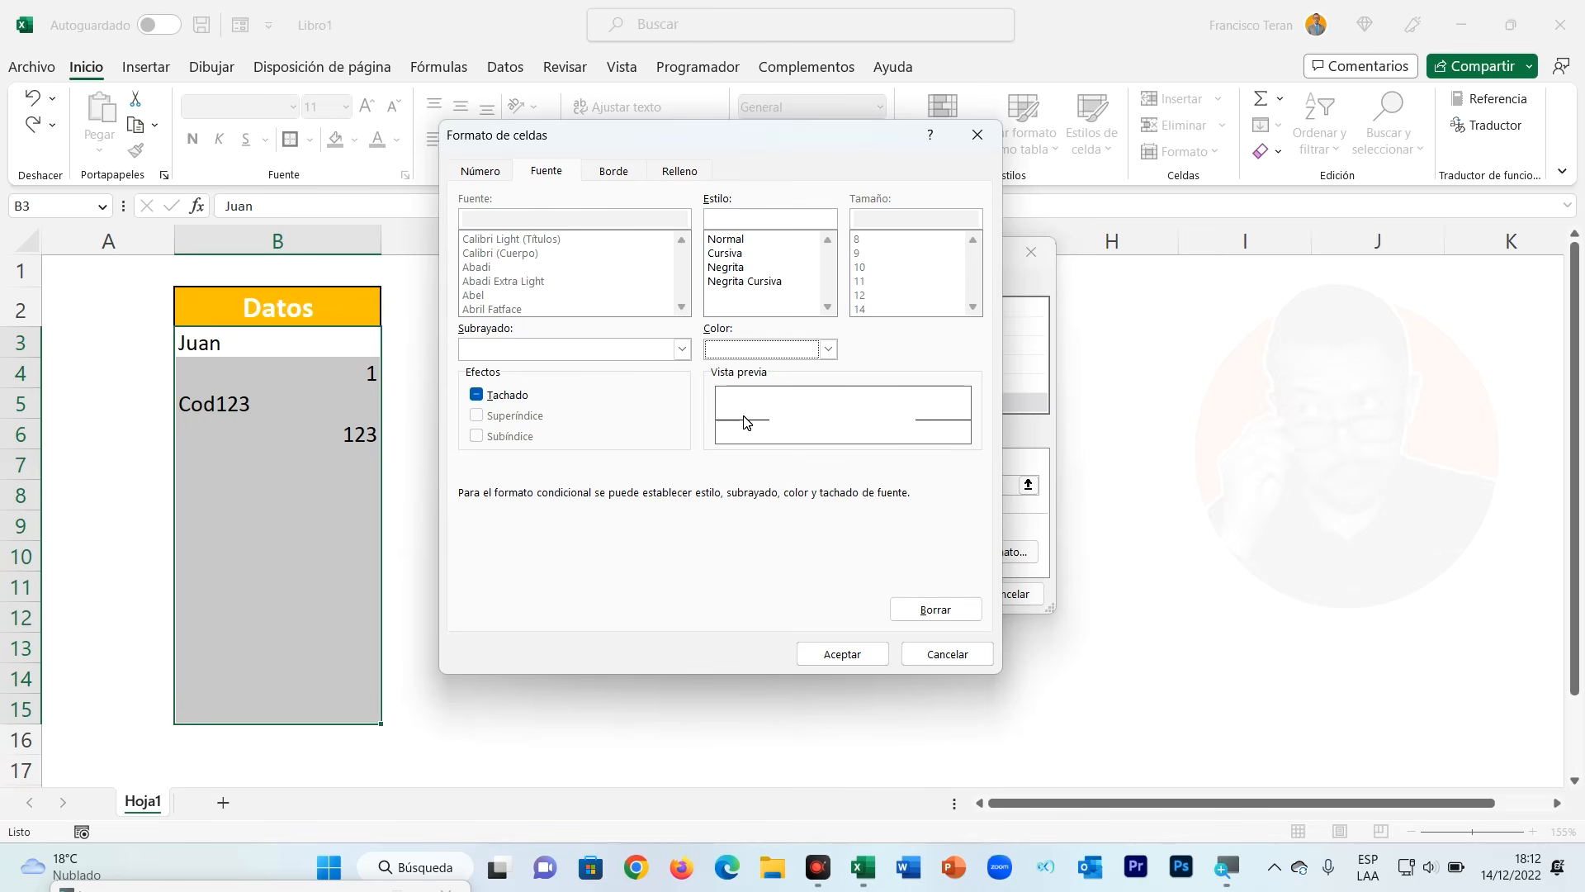
# Add a dotted outline border to the rule's cell format
pyautogui.click(622, 177)
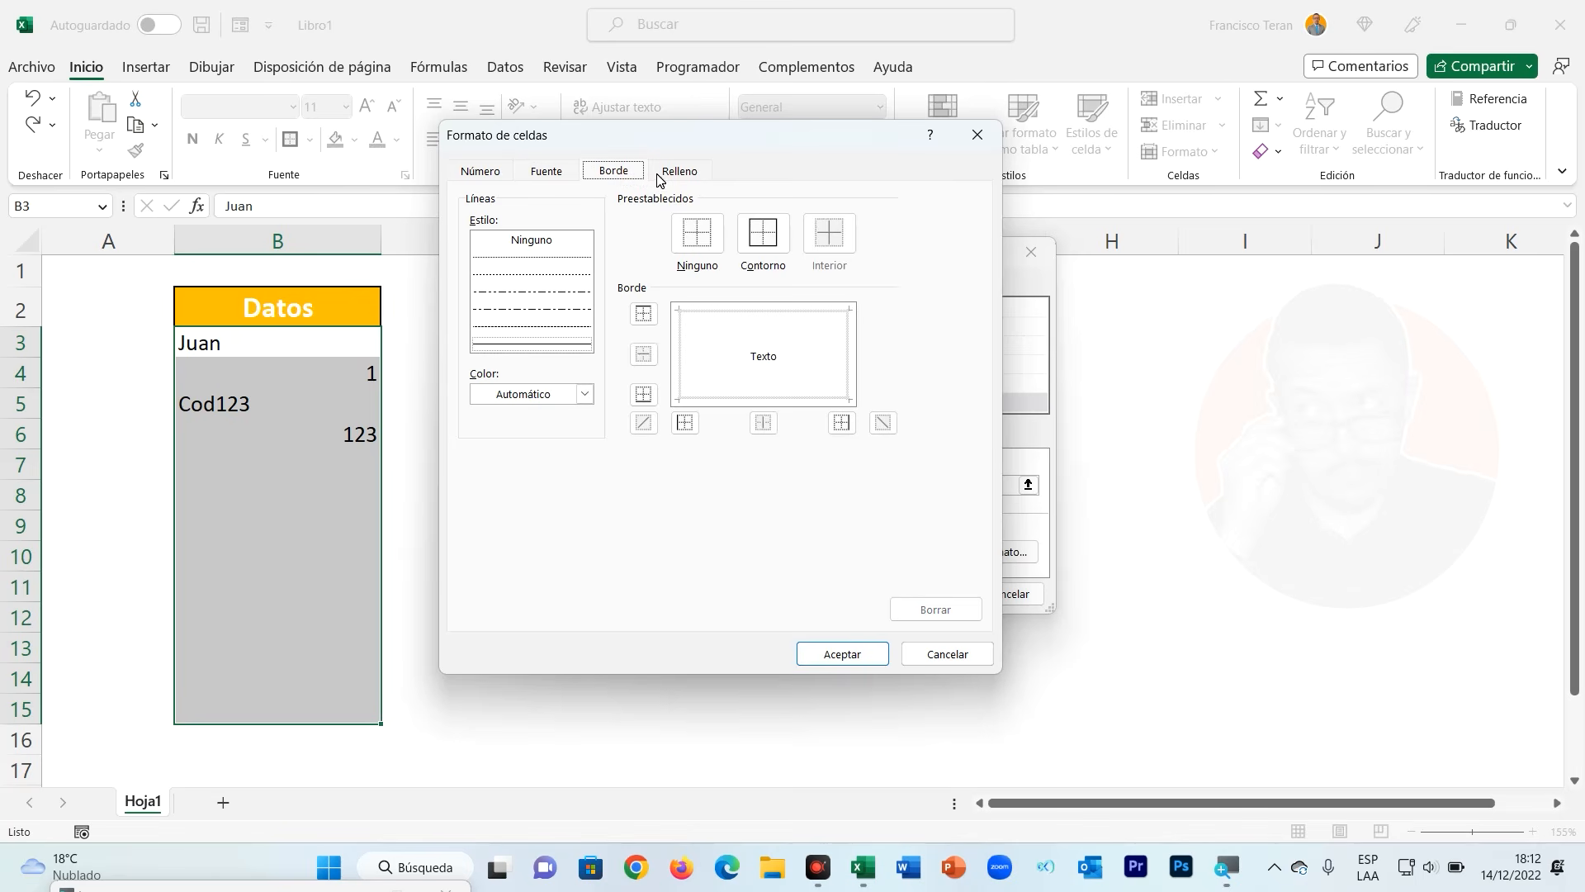
pyautogui.click(568, 328)
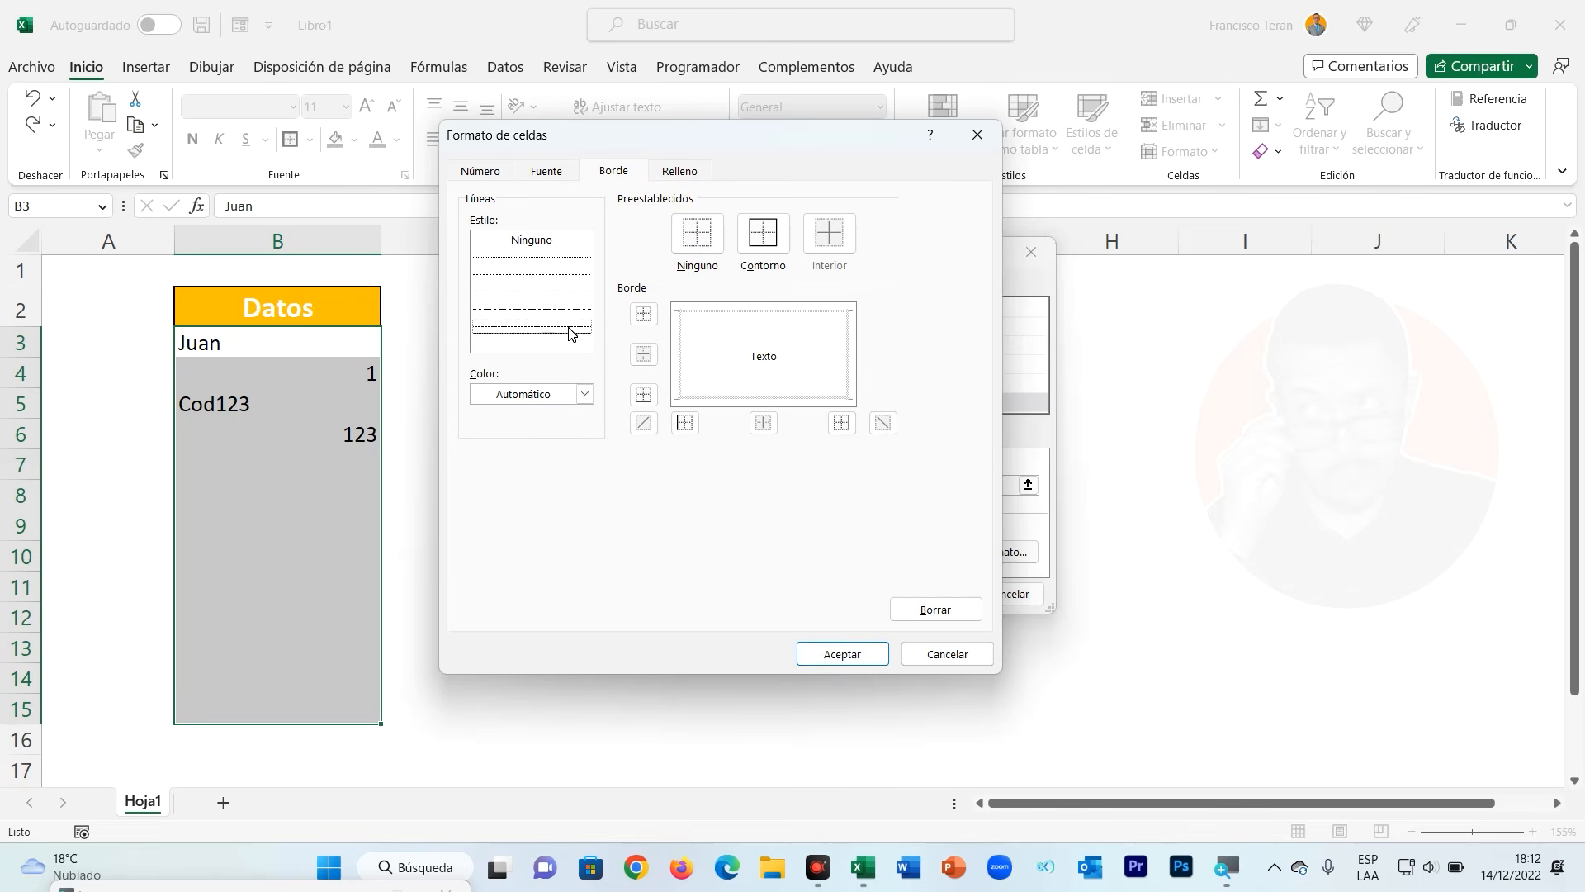
pyautogui.click(781, 227)
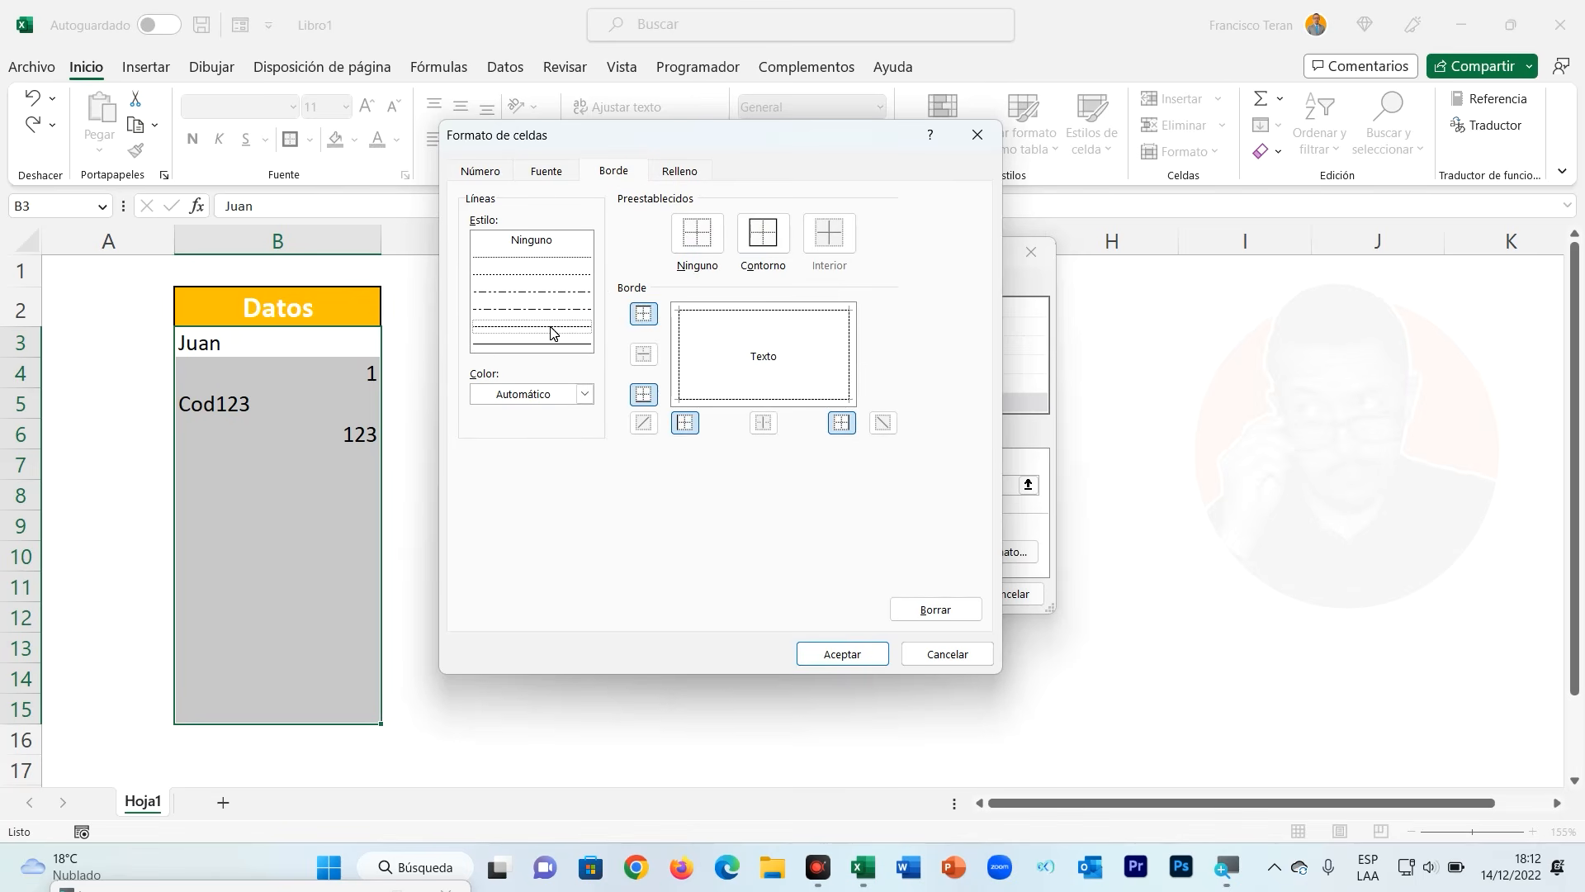
pyautogui.click(707, 172)
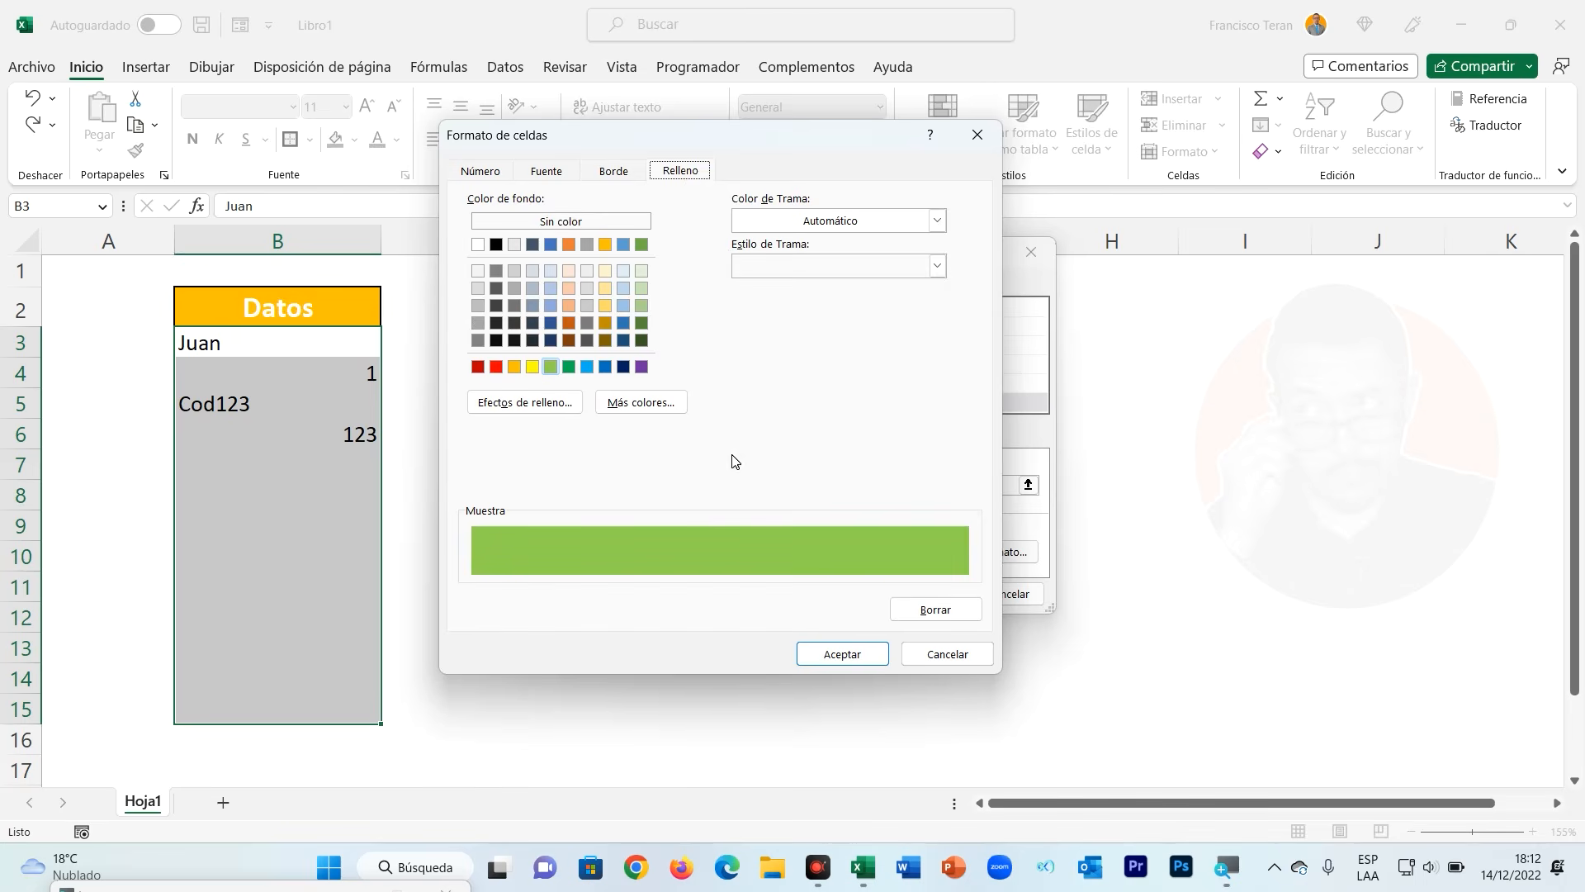
# Set the rule's font style to bold (Negrita) and accept the cell format
pyautogui.click(546, 171)
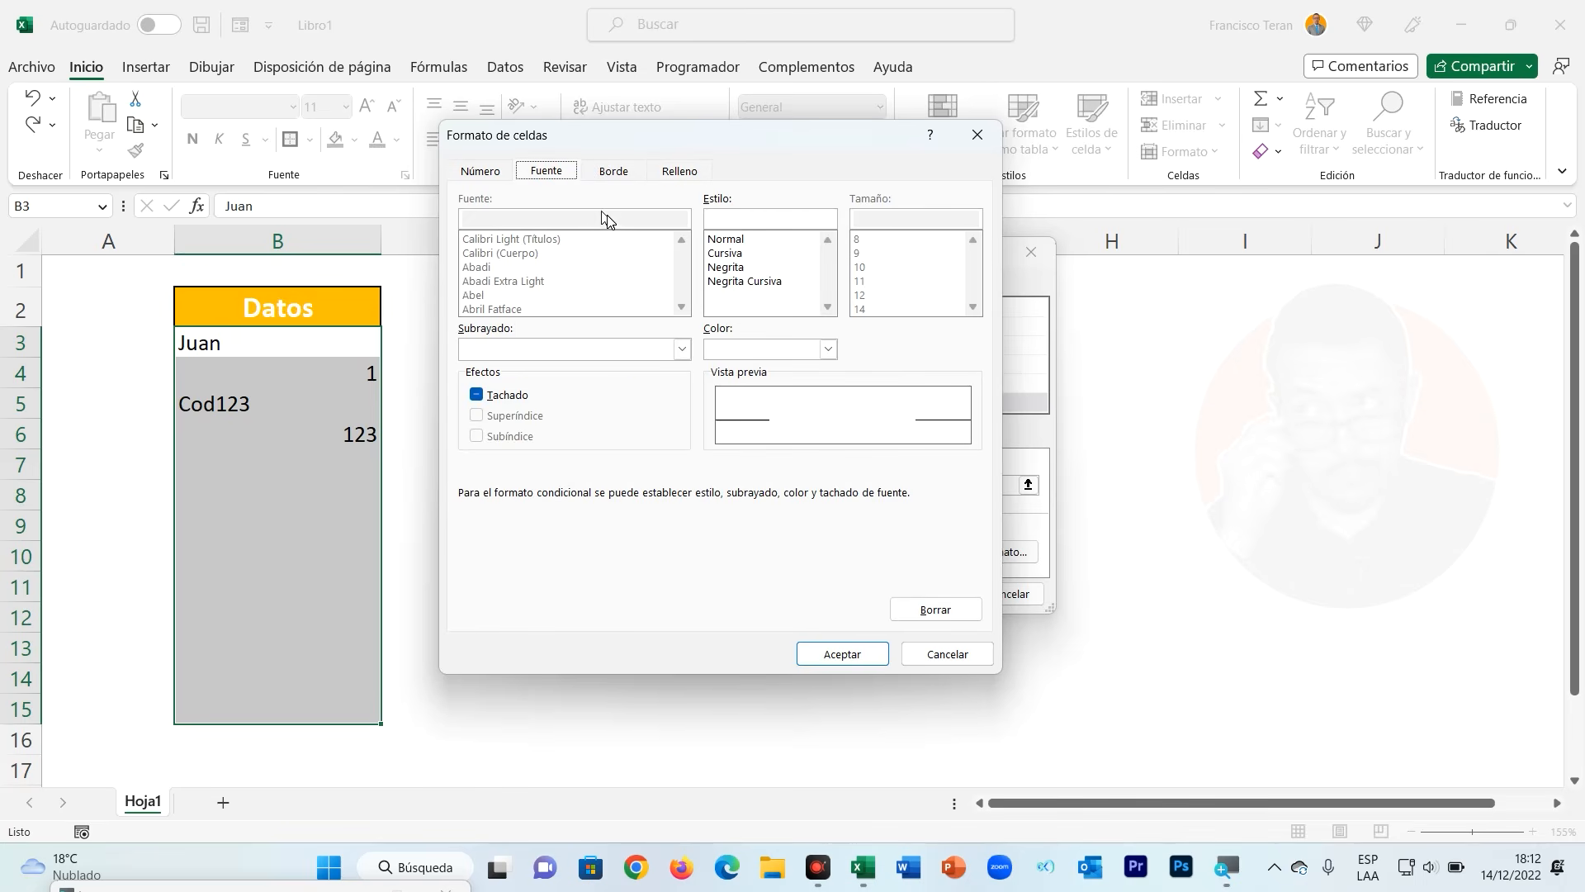
pyautogui.click(726, 268)
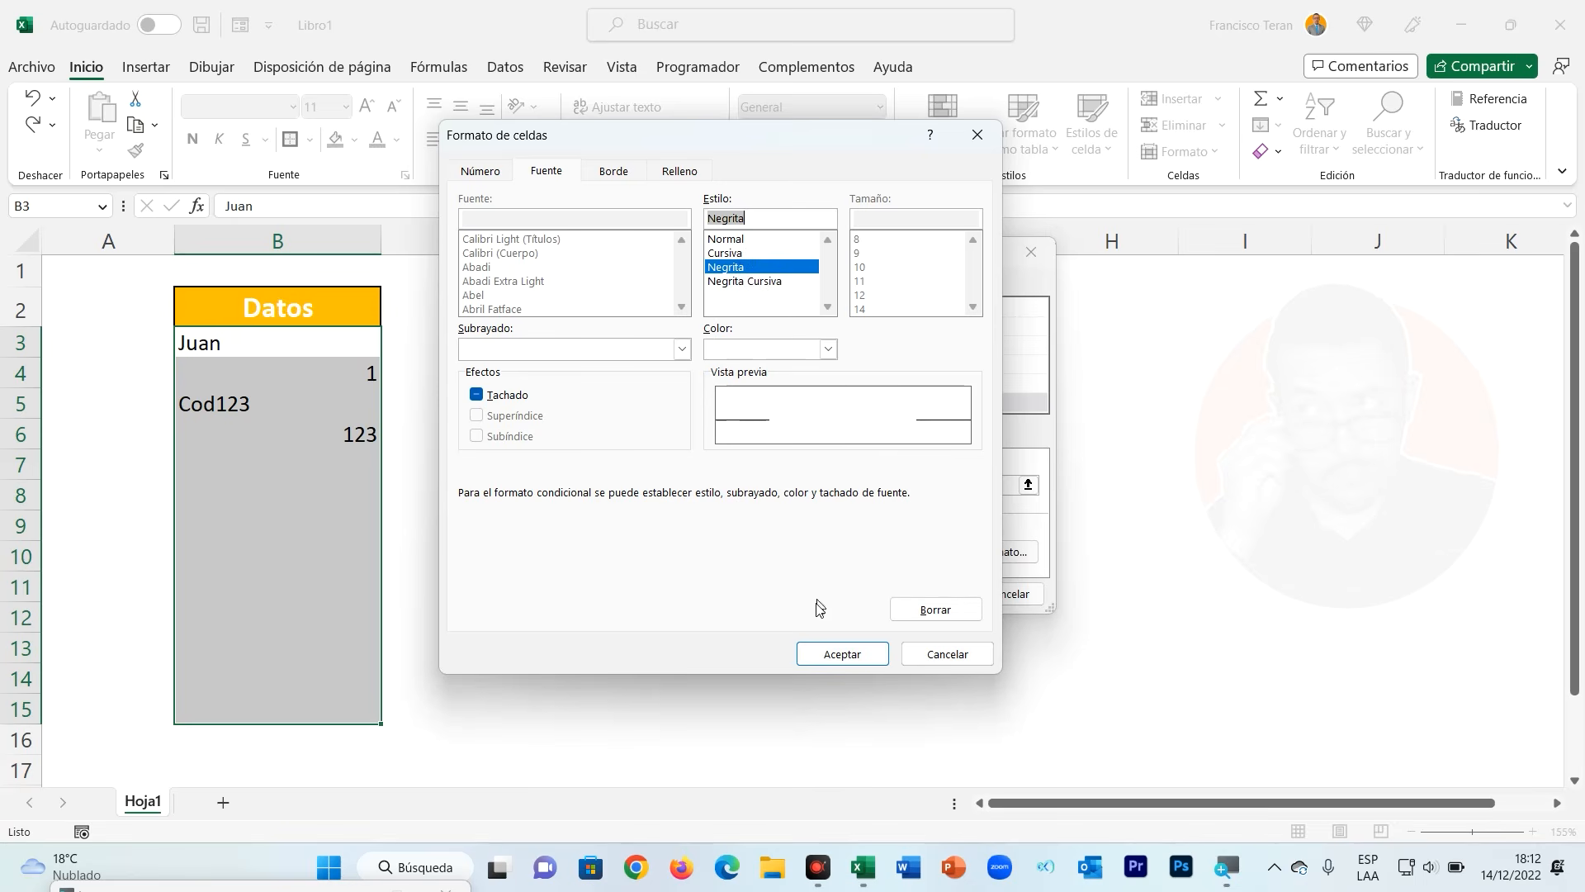
pyautogui.click(832, 654)
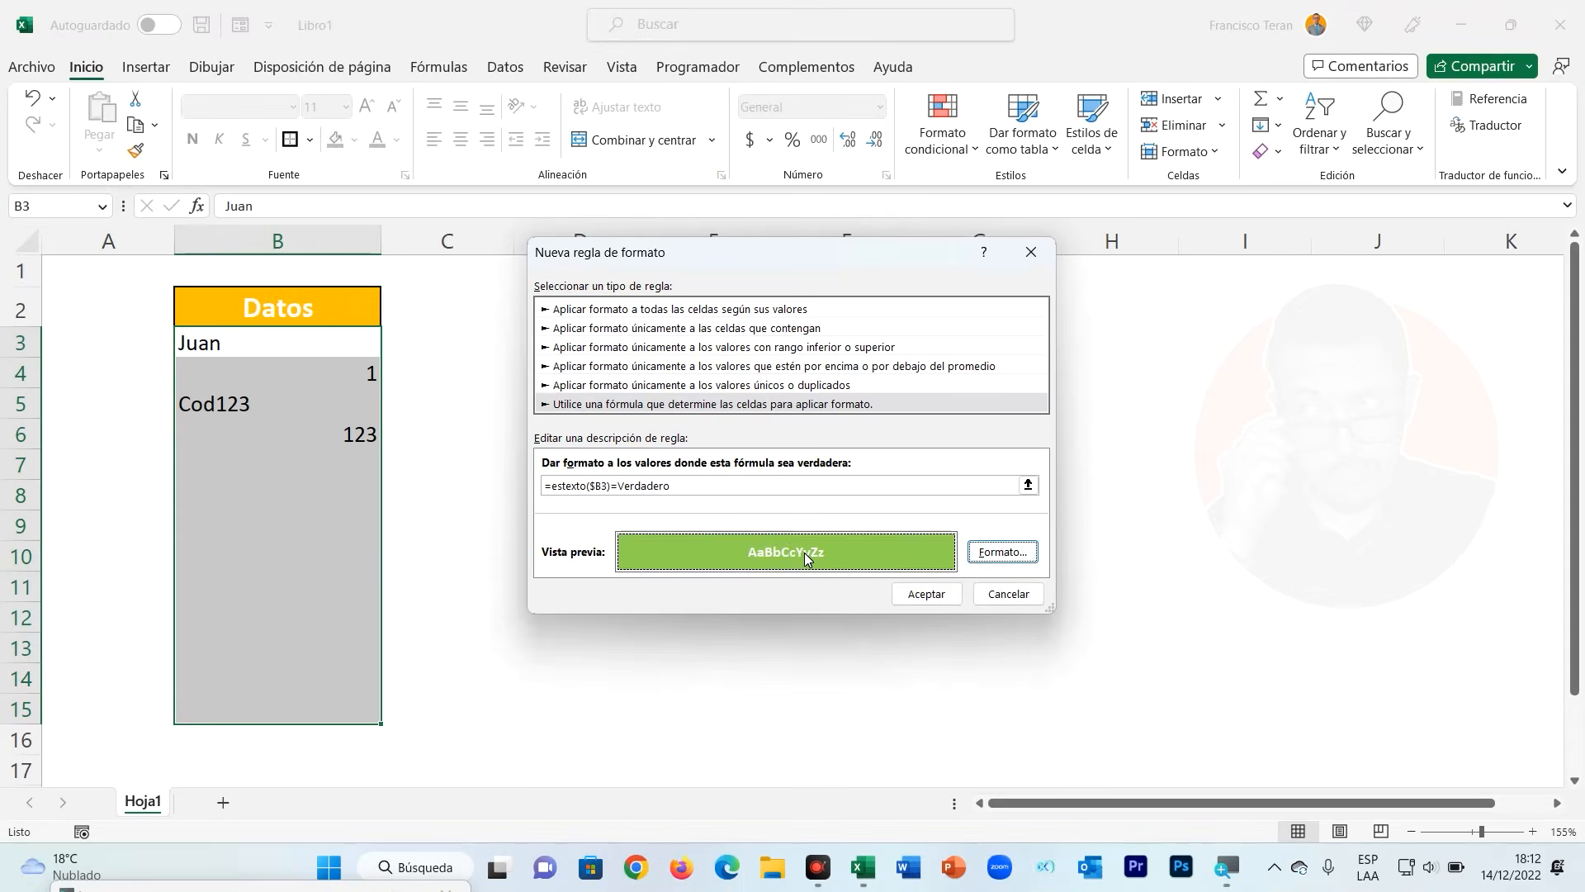
pyautogui.click(614, 485)
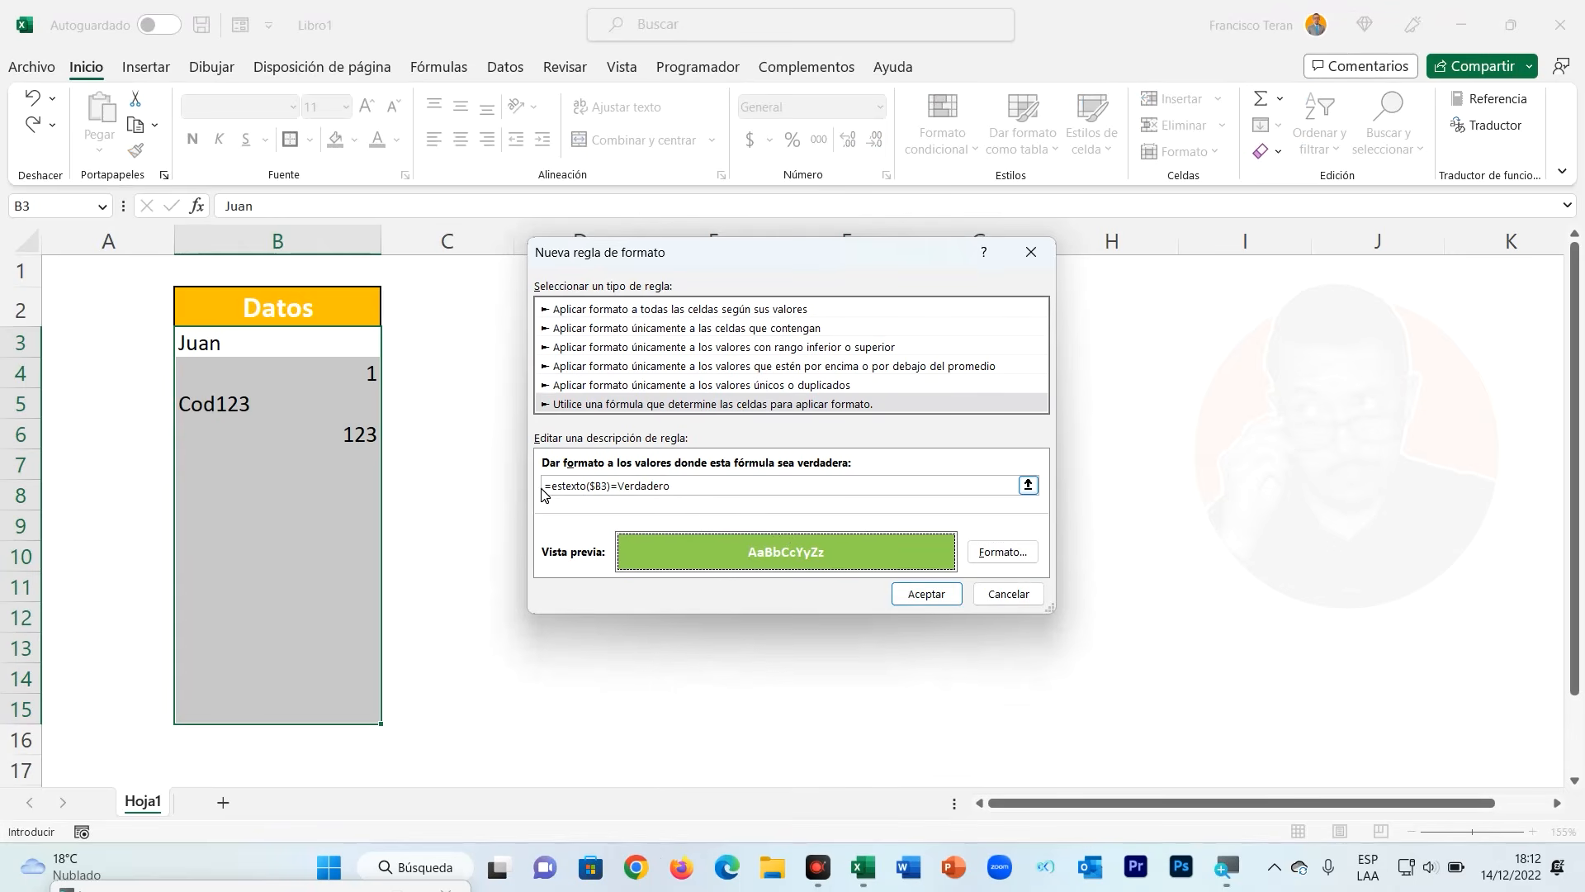
# Accept the new formatting rule and test it by entering sample first names in cells B9 and B12
pyautogui.click(922, 595)
pyautogui.click(303, 527)
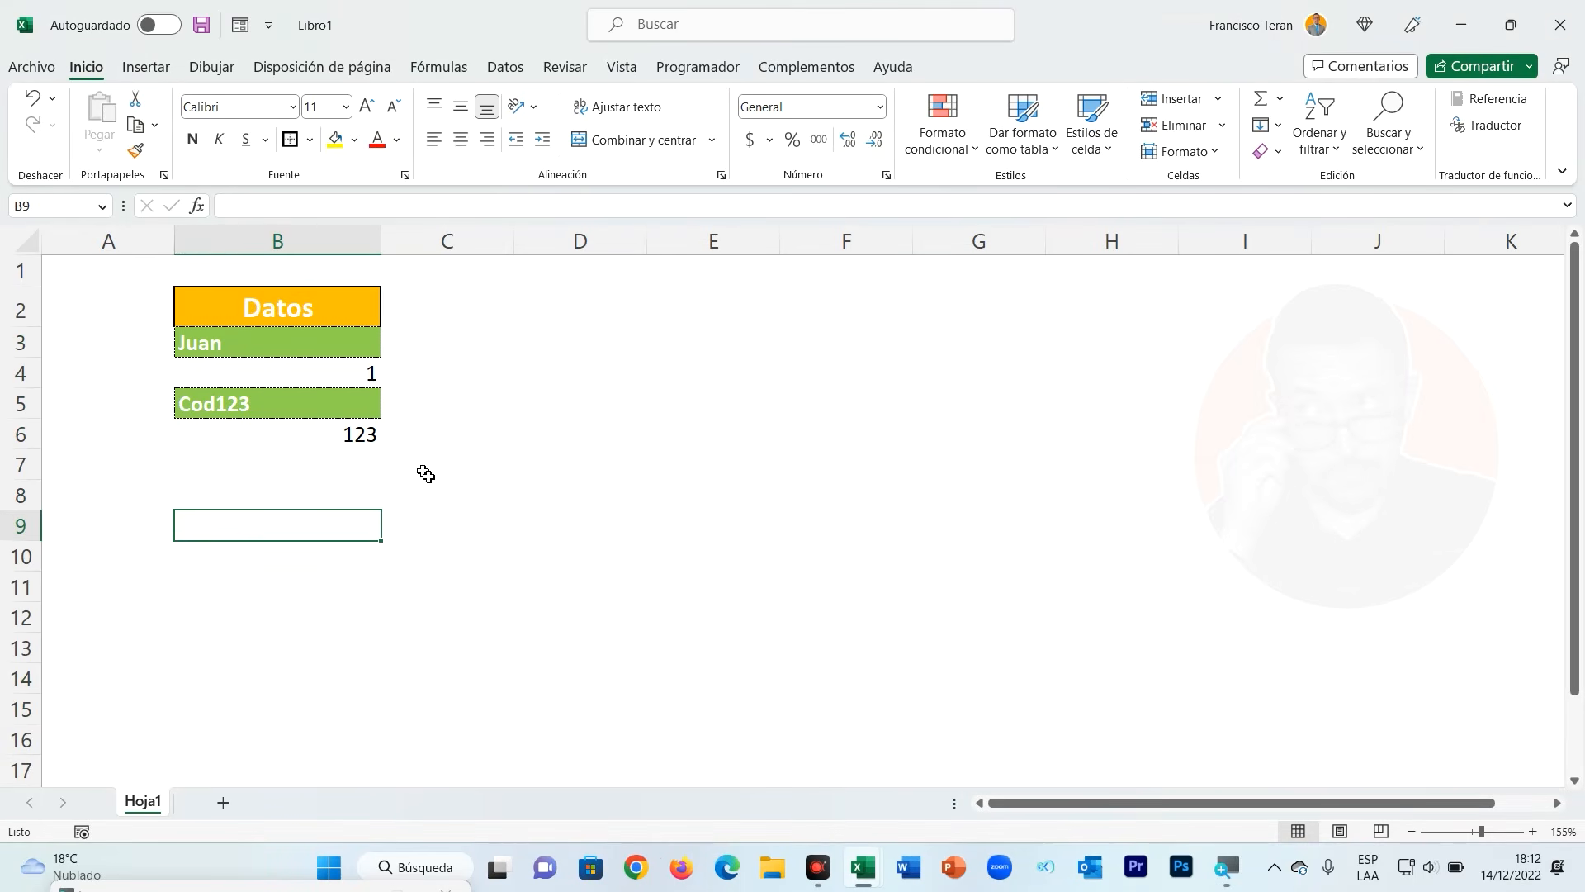
pyautogui.write('Ana')
pyautogui.press('Return')
pyautogui.press('Down')
pyautogui.press('Down')
pyautogui.write('Juliuo')
pyautogui.press('Return')
pyautogui.press('Up')
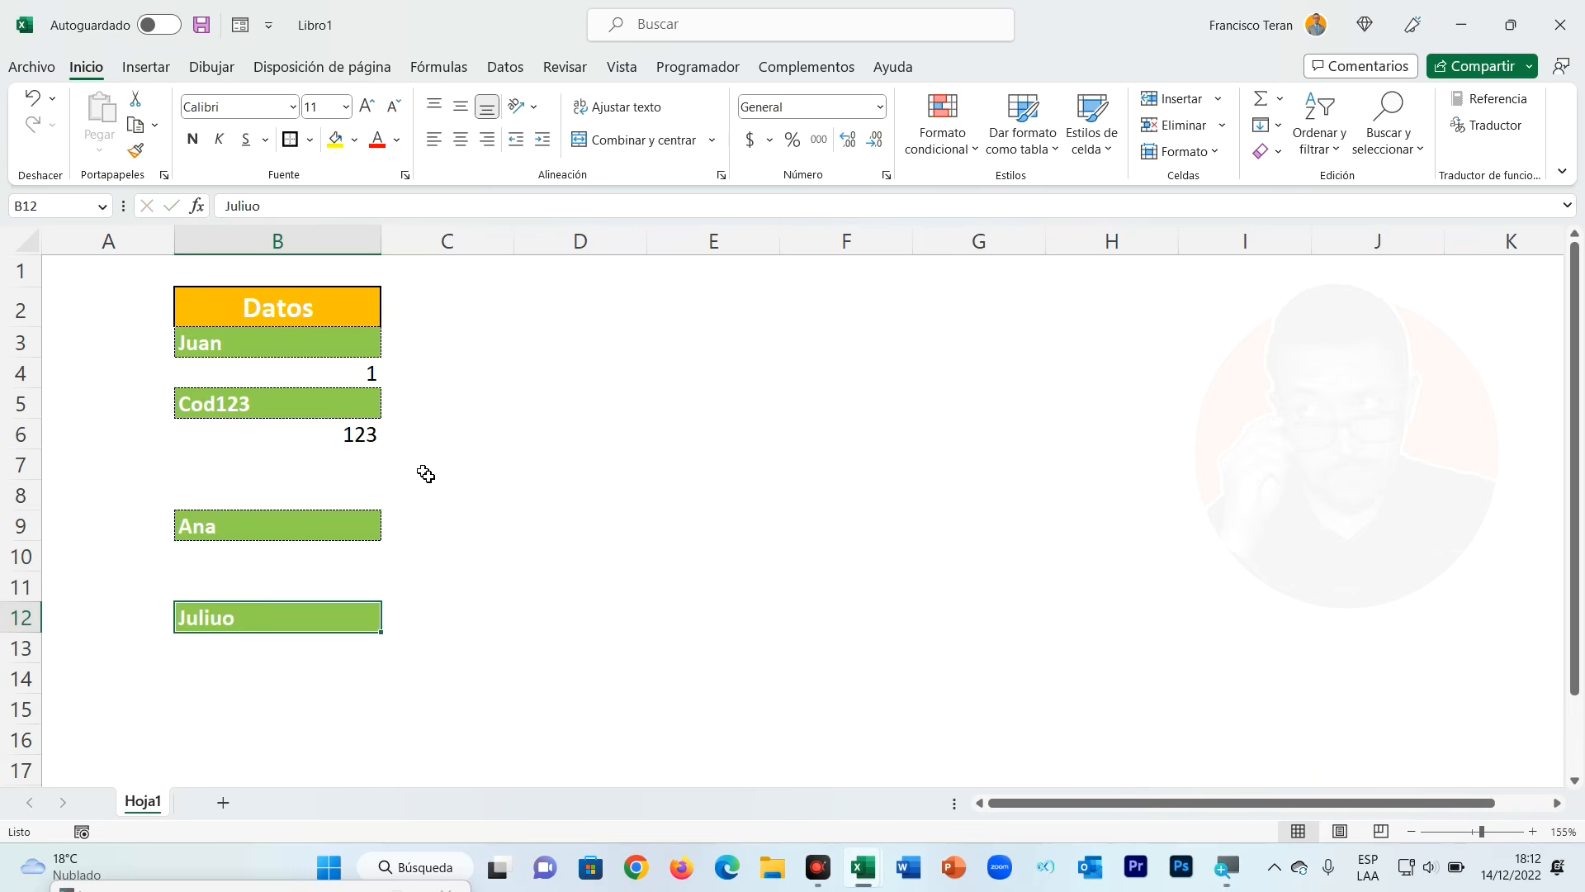
pyautogui.write('Uulio')
pyautogui.press('Return')
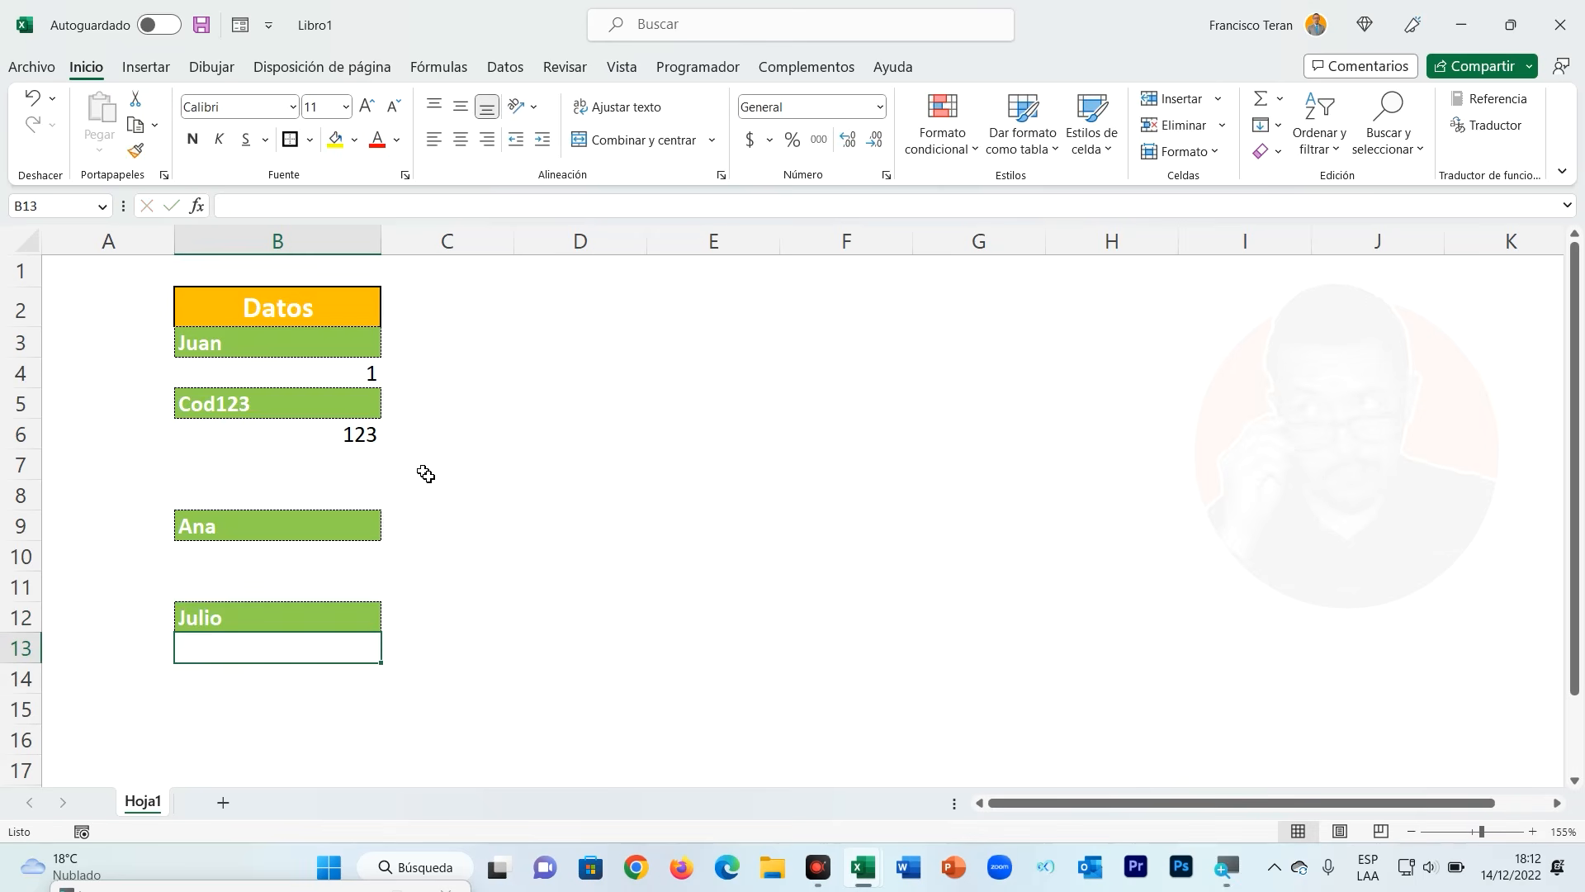
# Replace the text code in cell B5 with the number 1
pyautogui.click(277, 457)
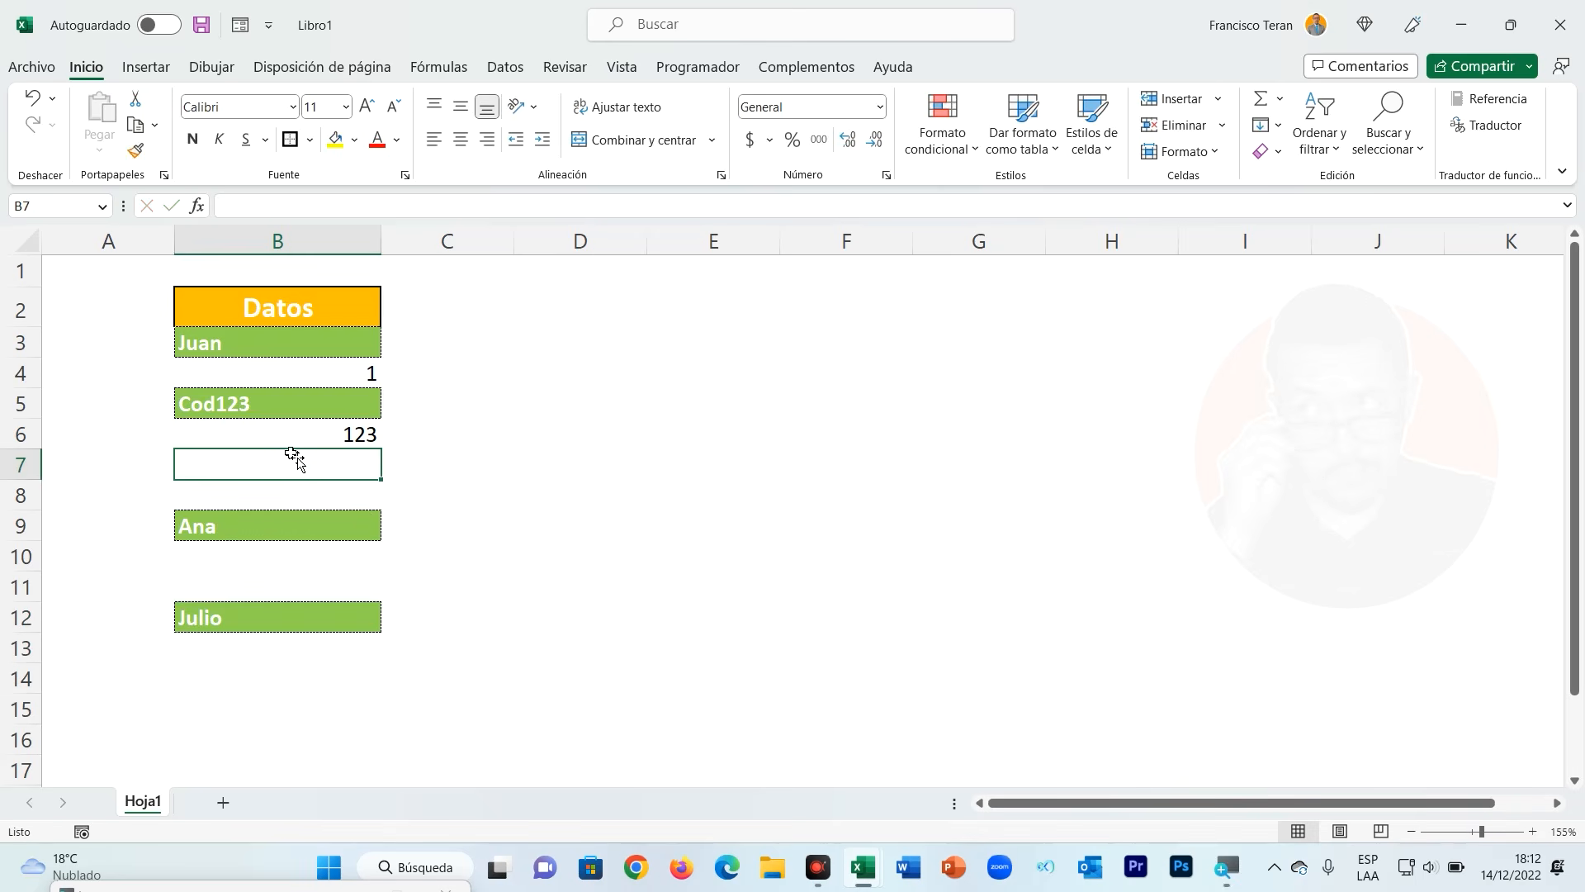
pyautogui.click(282, 407)
pyautogui.write('1')
pyautogui.press('Return')
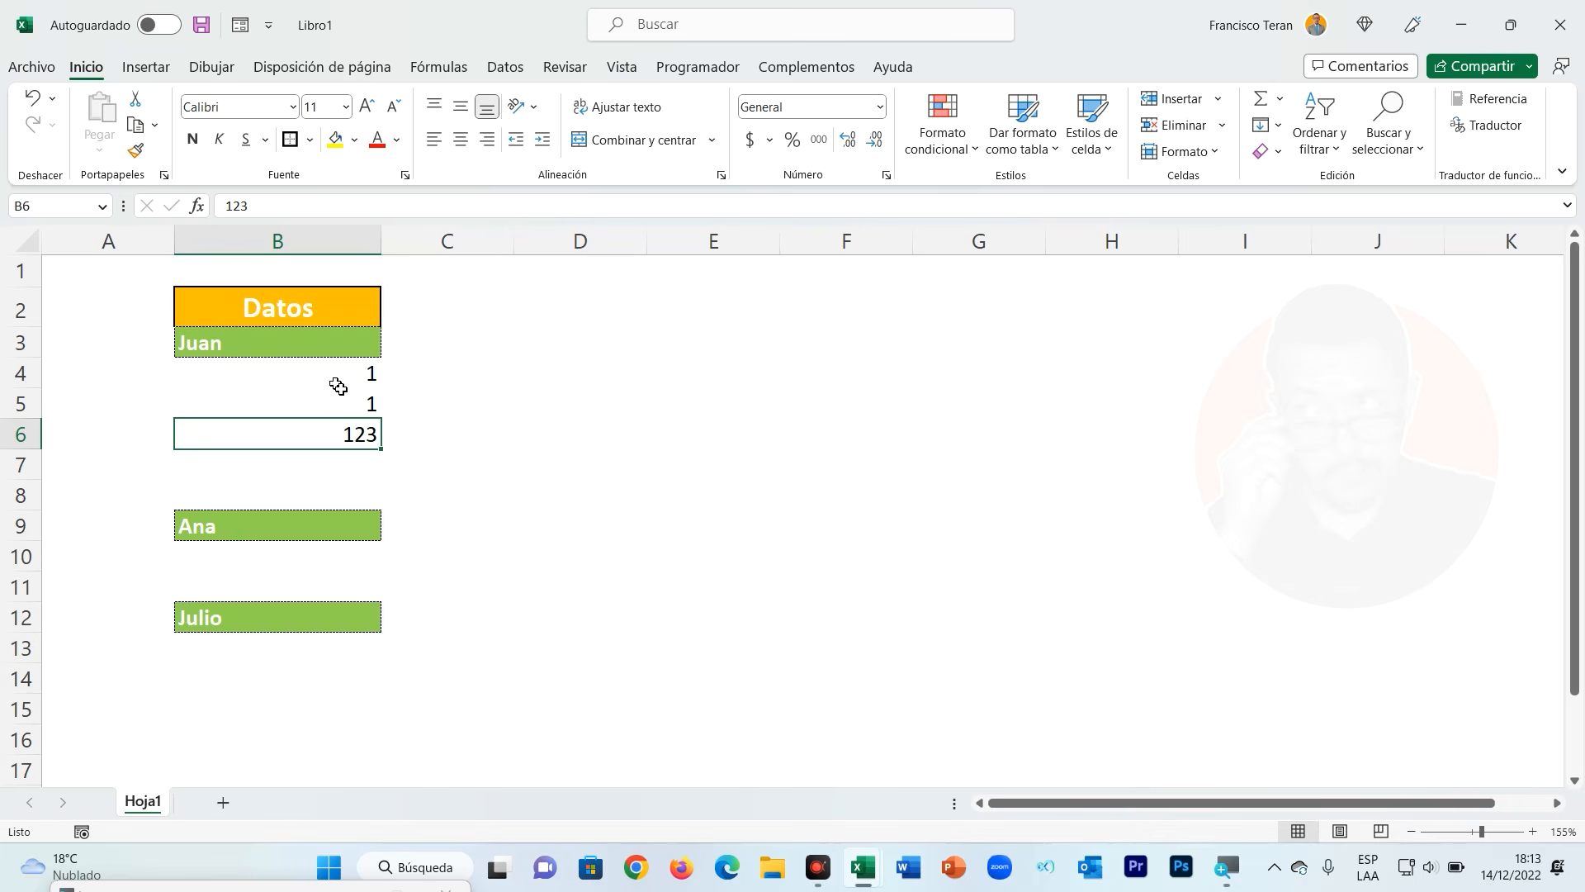
# Start a new conditional formatting rule for B3:B15 that uses a formula to determine which cells to format
pyautogui.moveTo(329, 343); pyautogui.dragTo(330, 698)
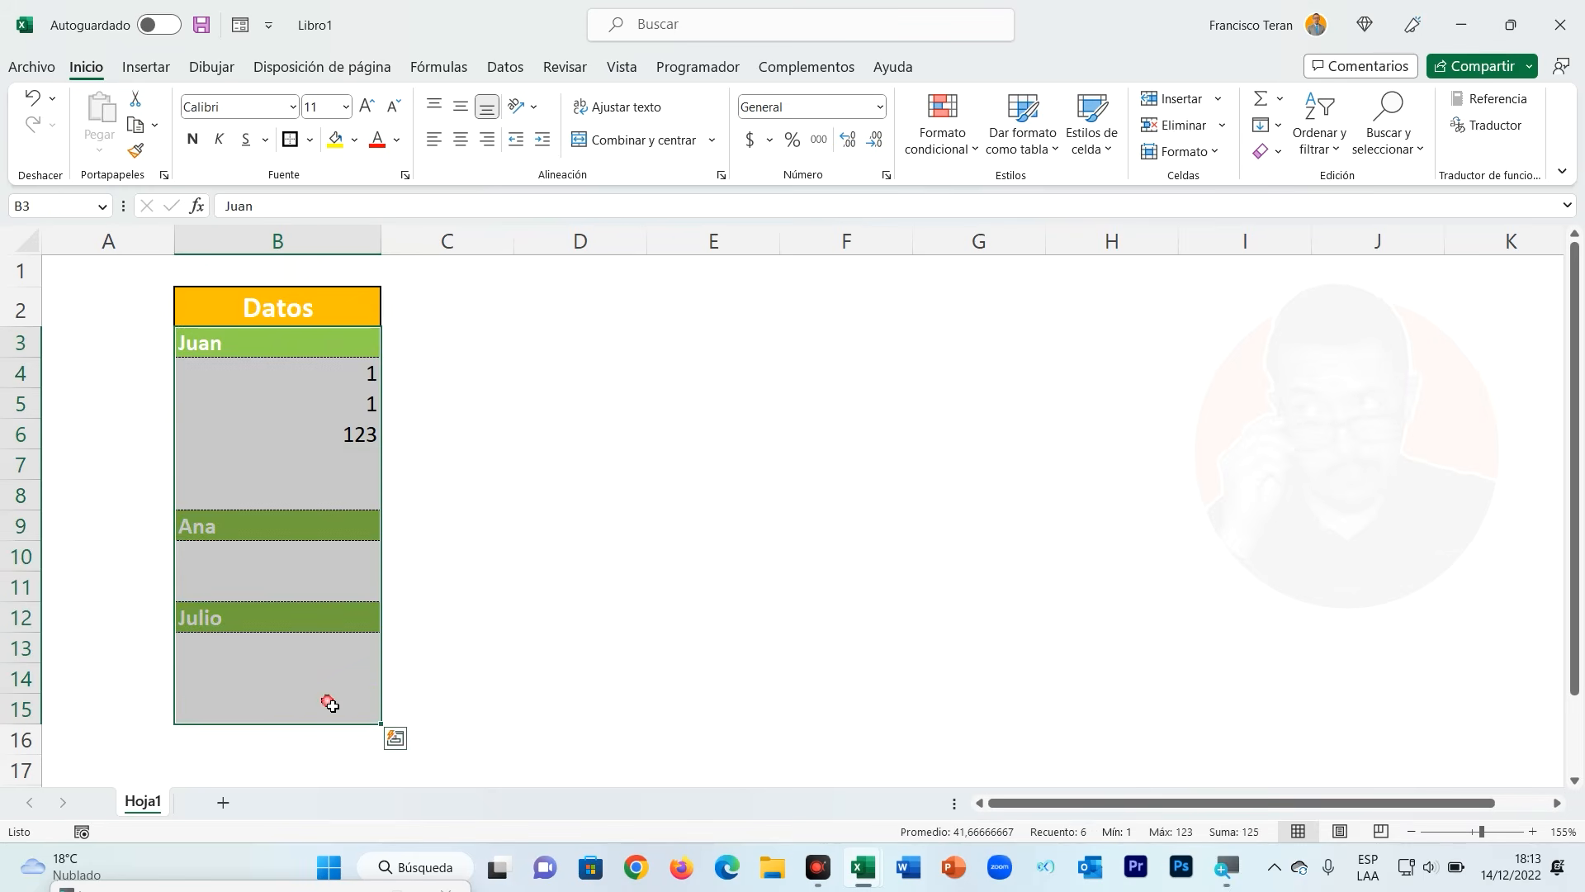
pyautogui.click(954, 142)
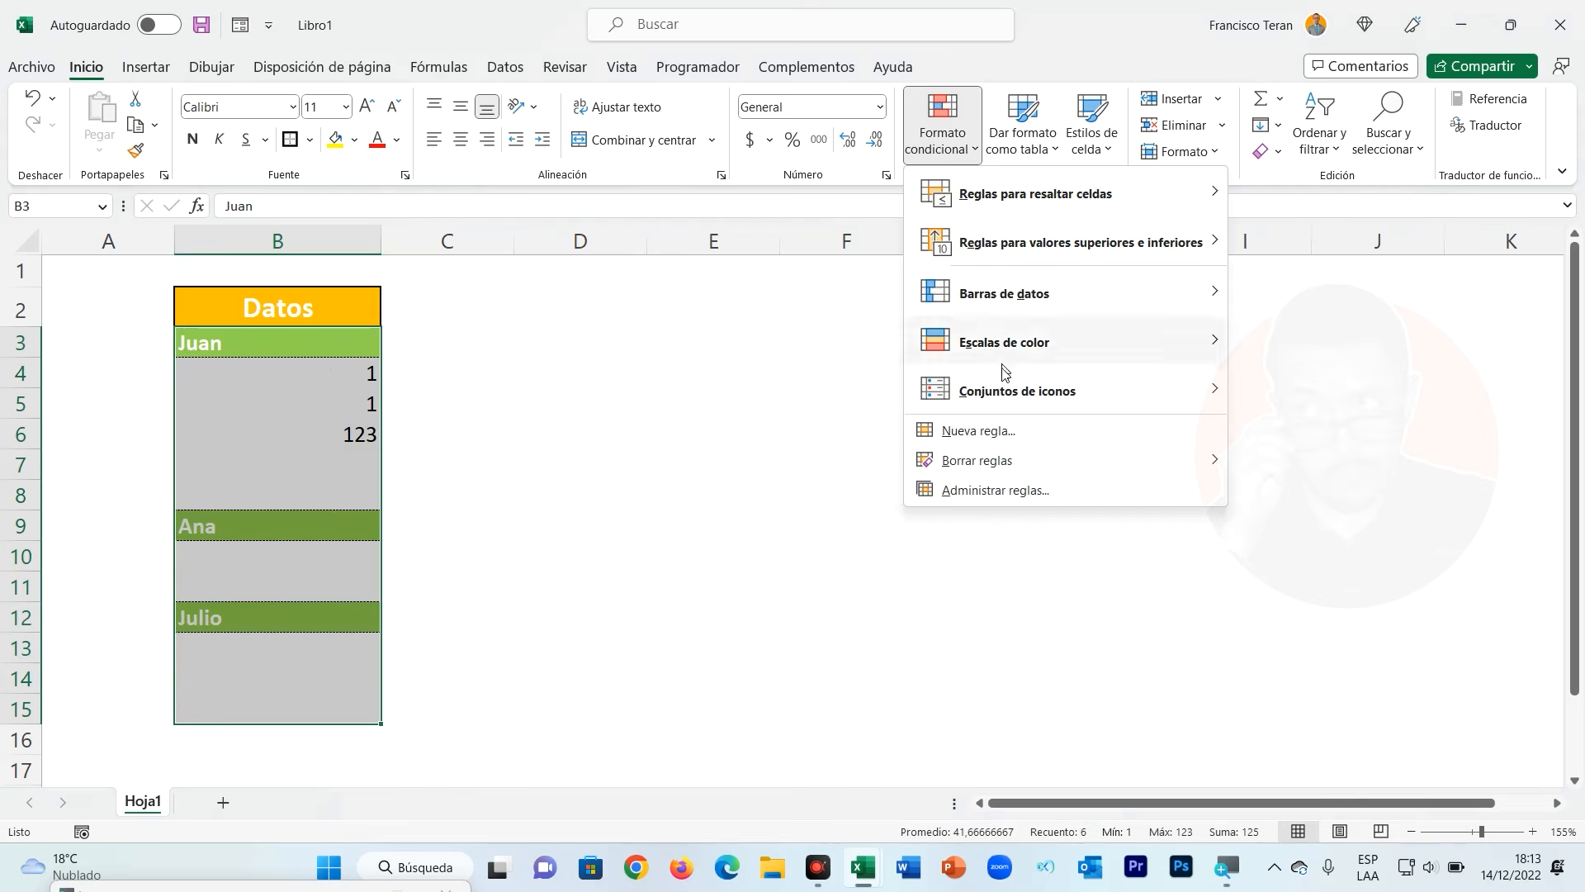
pyautogui.click(981, 431)
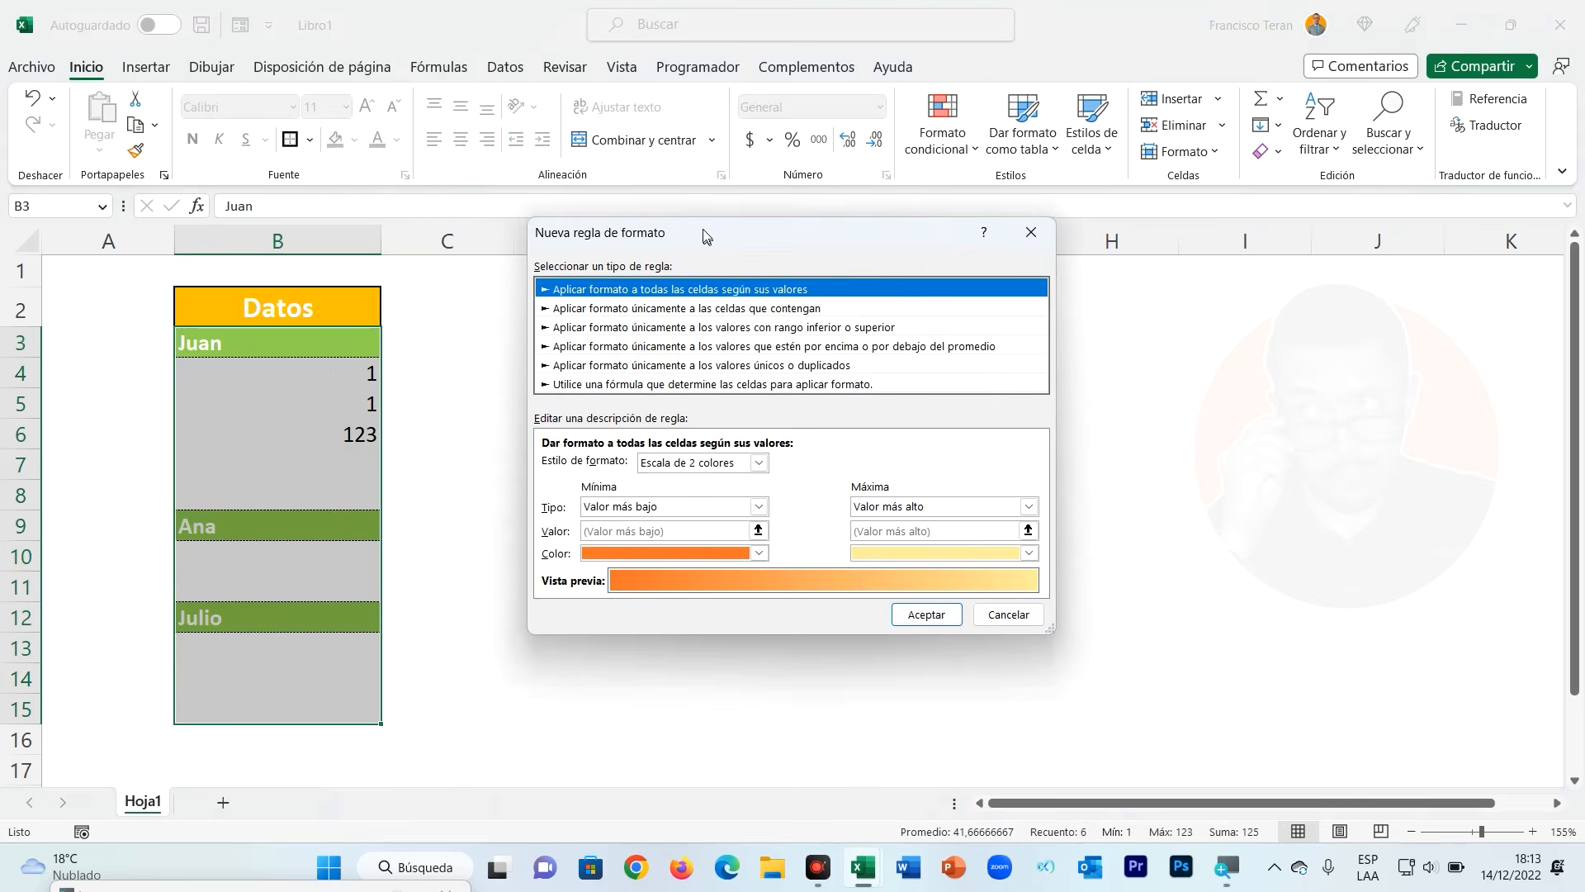
pyautogui.moveTo(699, 219); pyautogui.dragTo(692, 177)
pyautogui.click(579, 334)
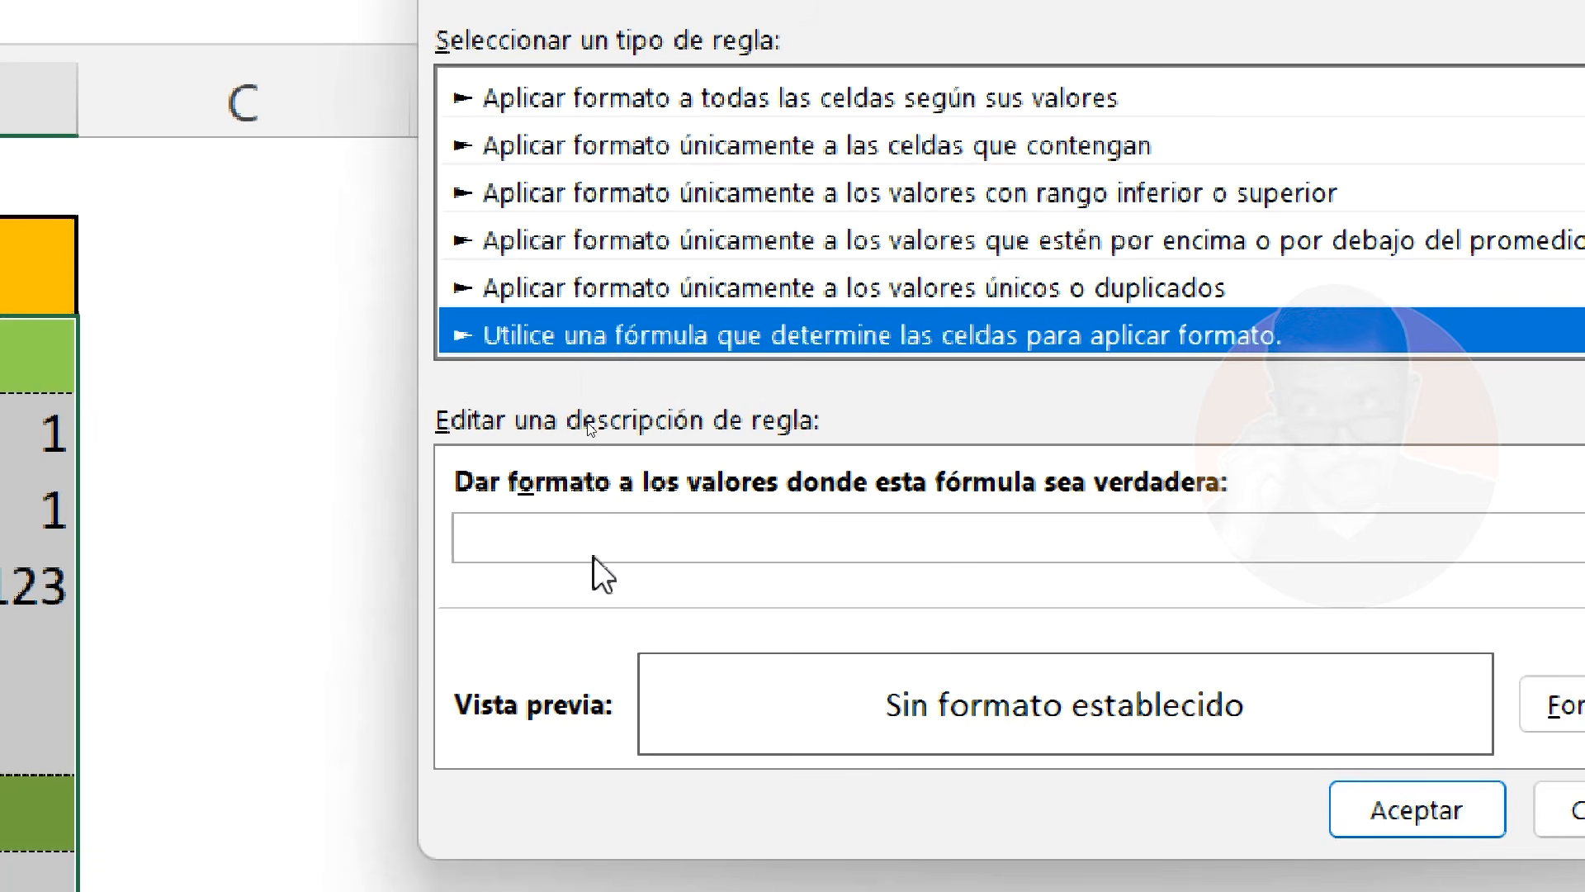
# Enter =esnumero($B3) as the rule's formula, keeping only the column reference absolute
pyautogui.click(592, 545)
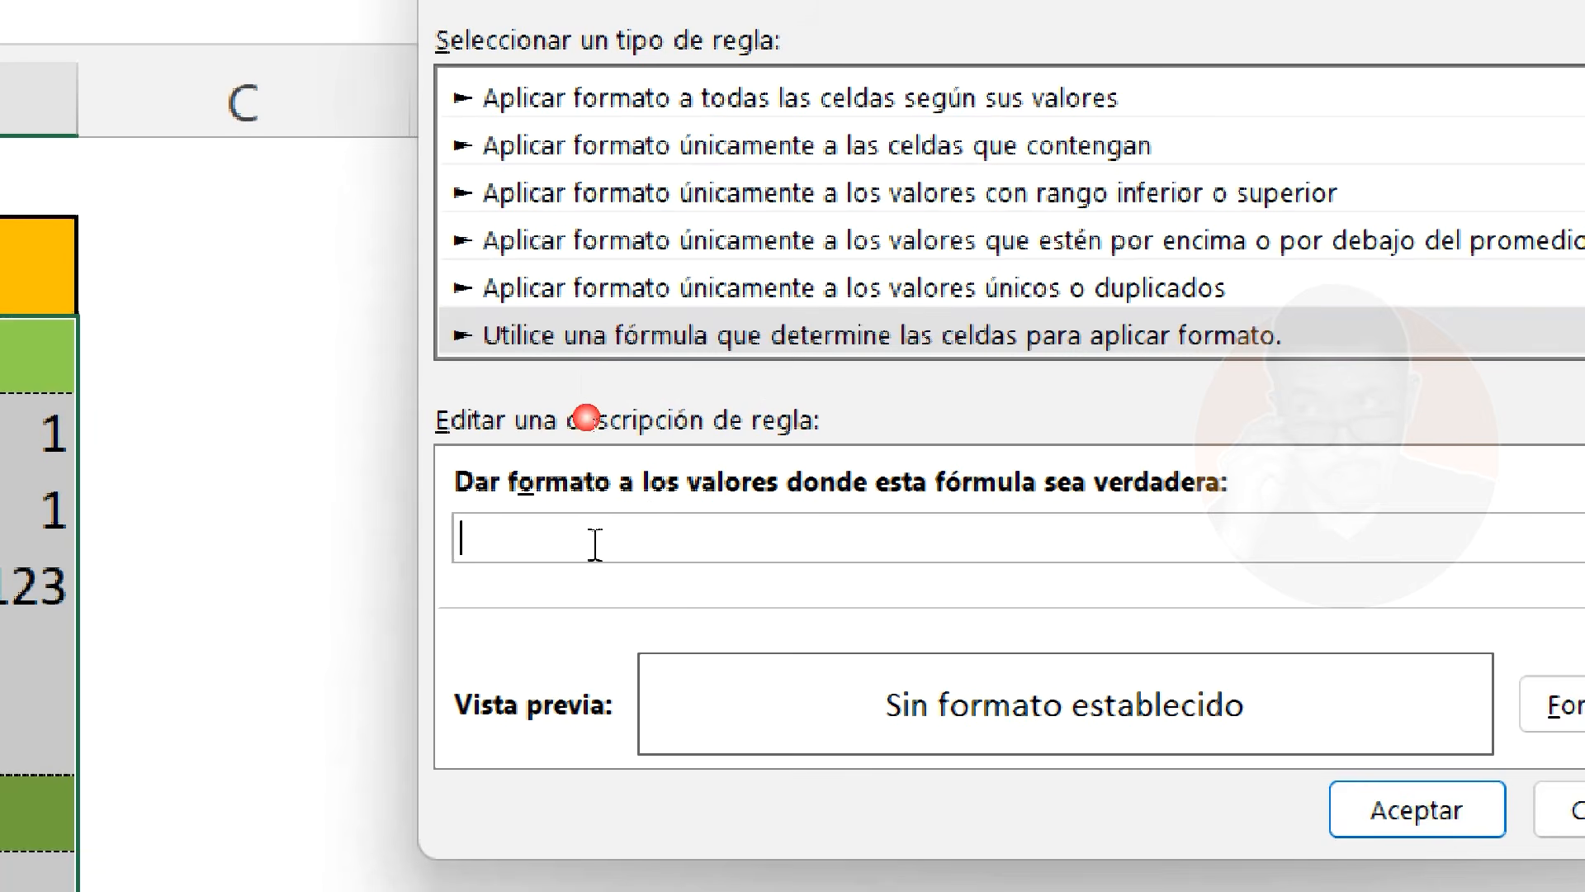
pyautogui.write('=esnumero(')
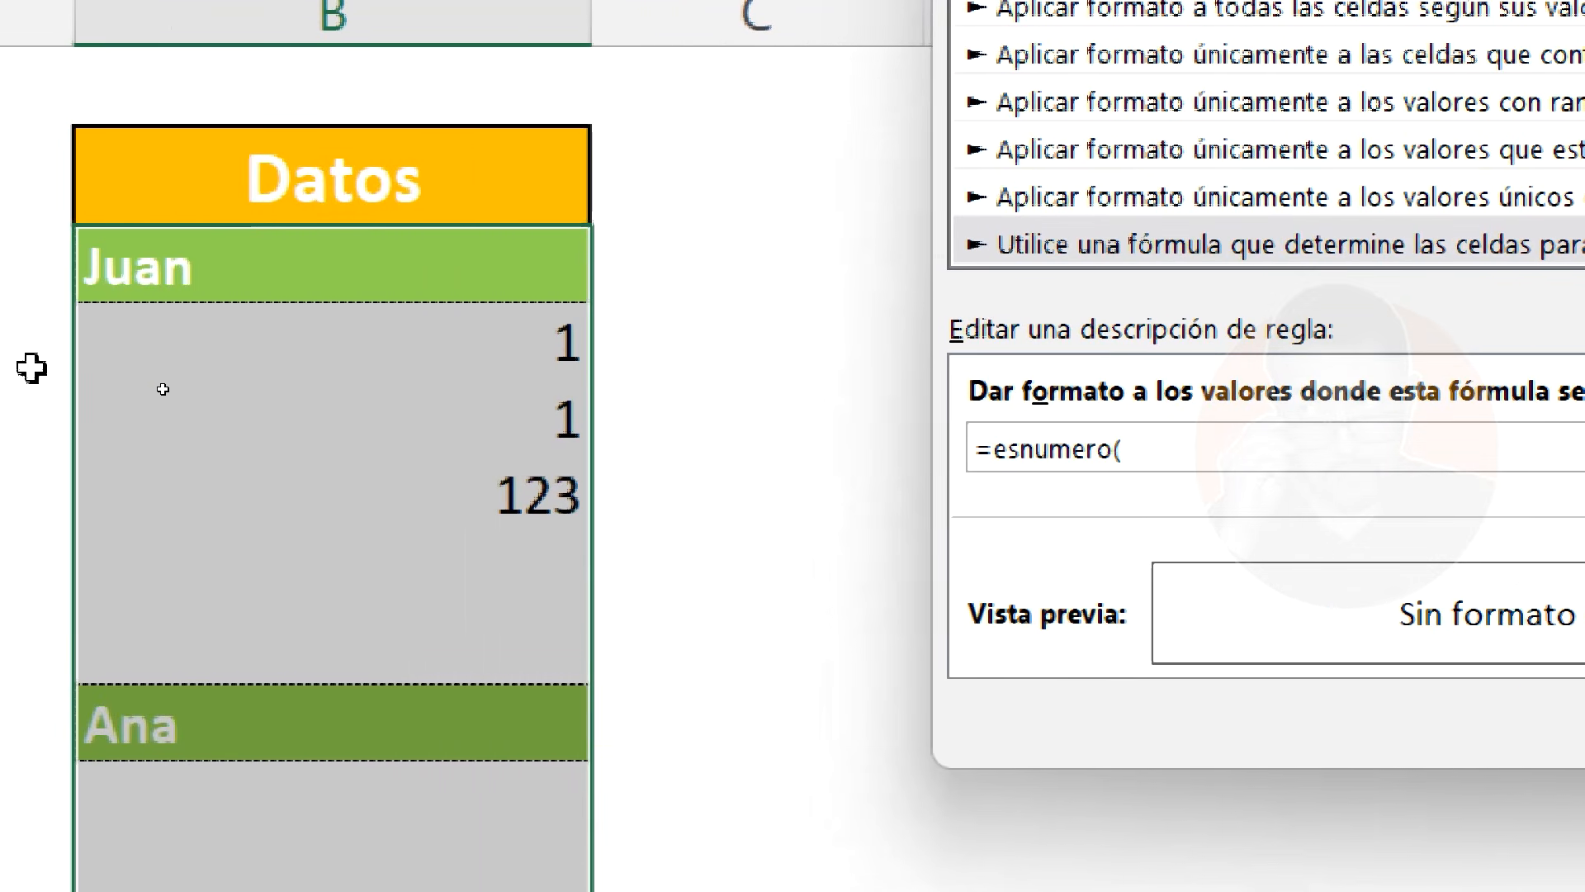
pyautogui.click(189, 269)
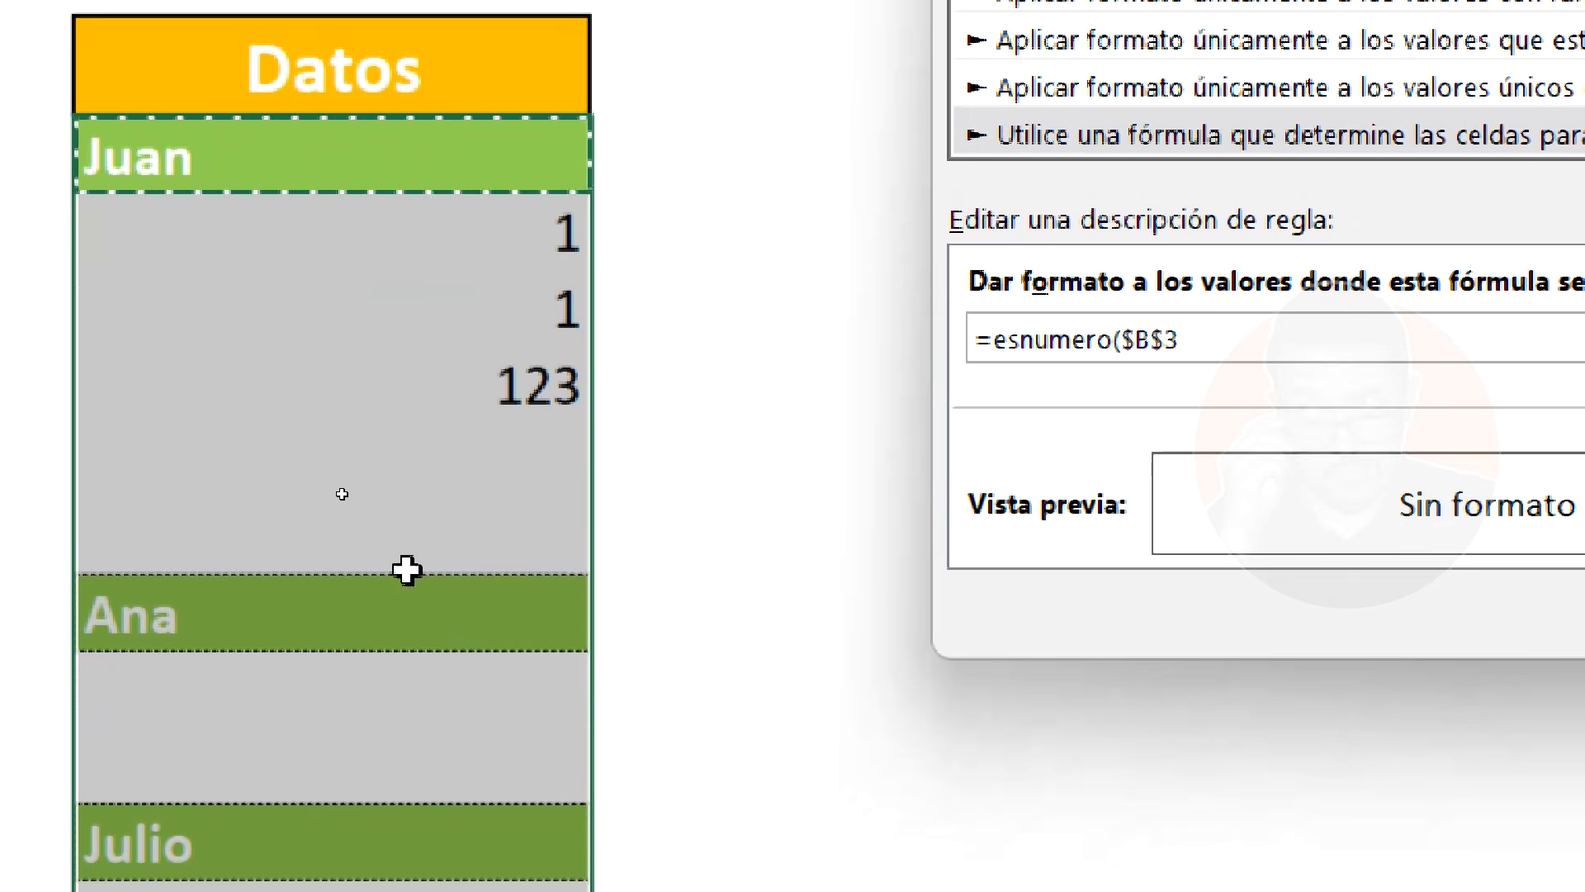
pyautogui.click(1166, 407)
pyautogui.press('BackSpace')
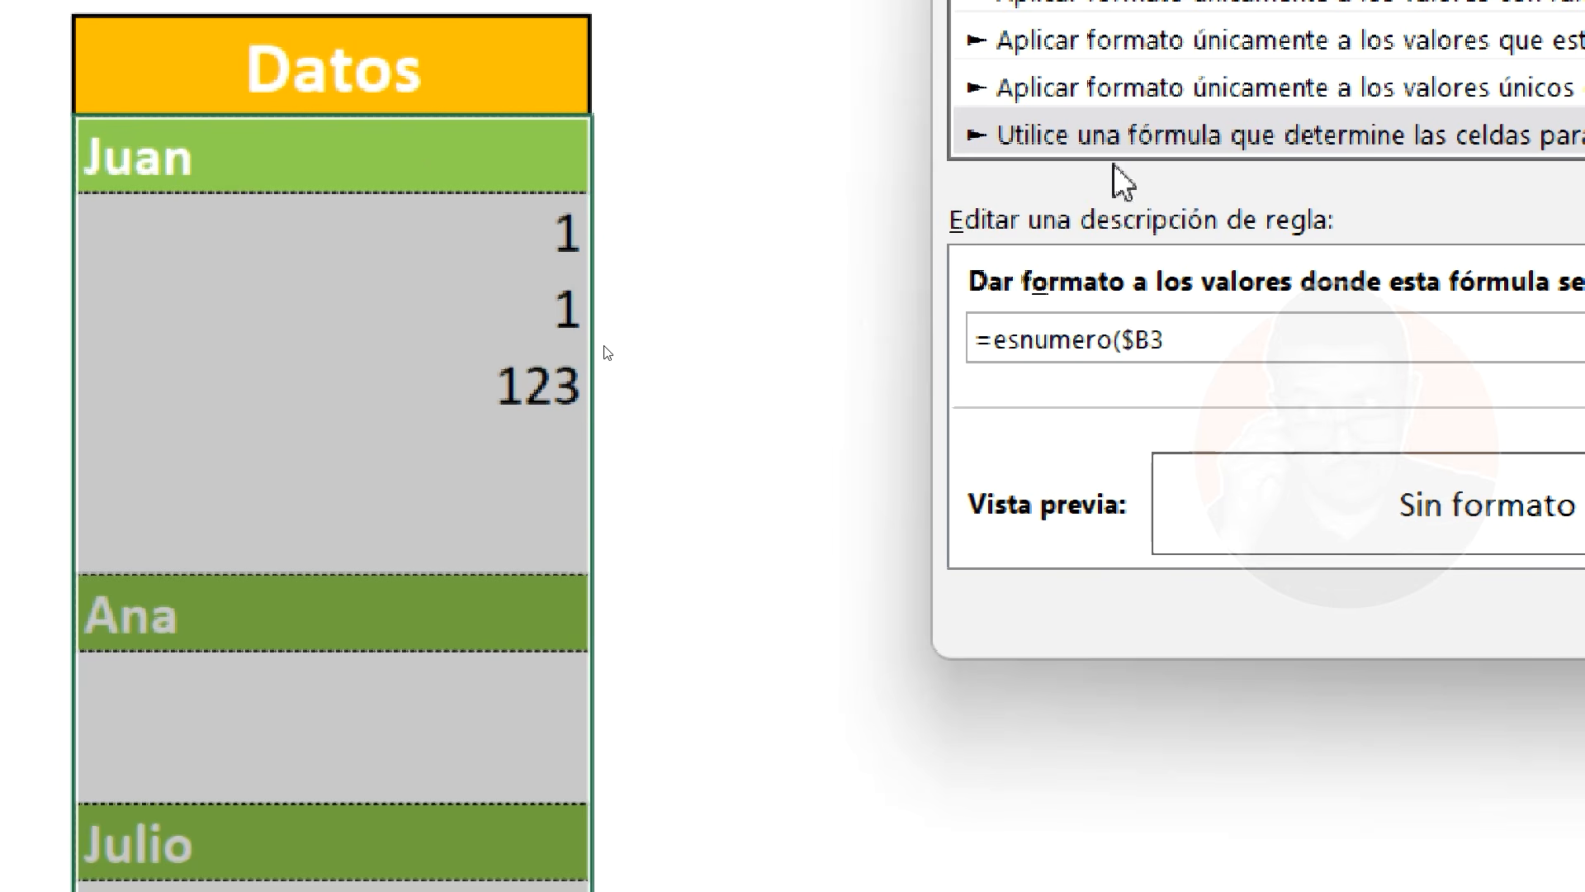
pyautogui.click(1137, 343)
pyautogui.click(1188, 342)
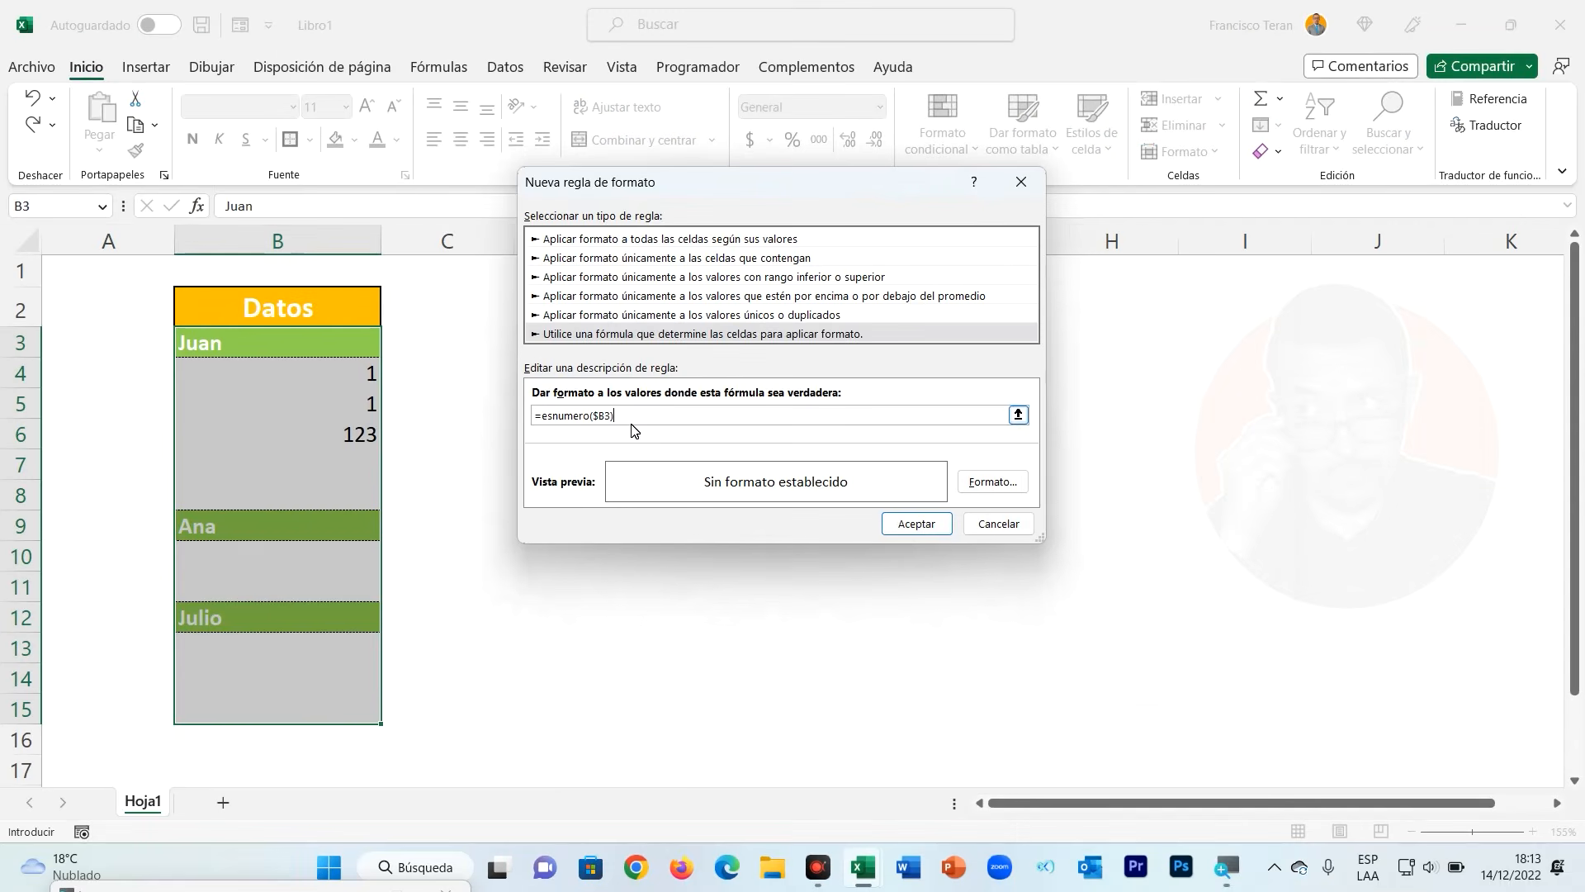
pyautogui.moveTo(653, 415); pyautogui.dragTo(484, 413)
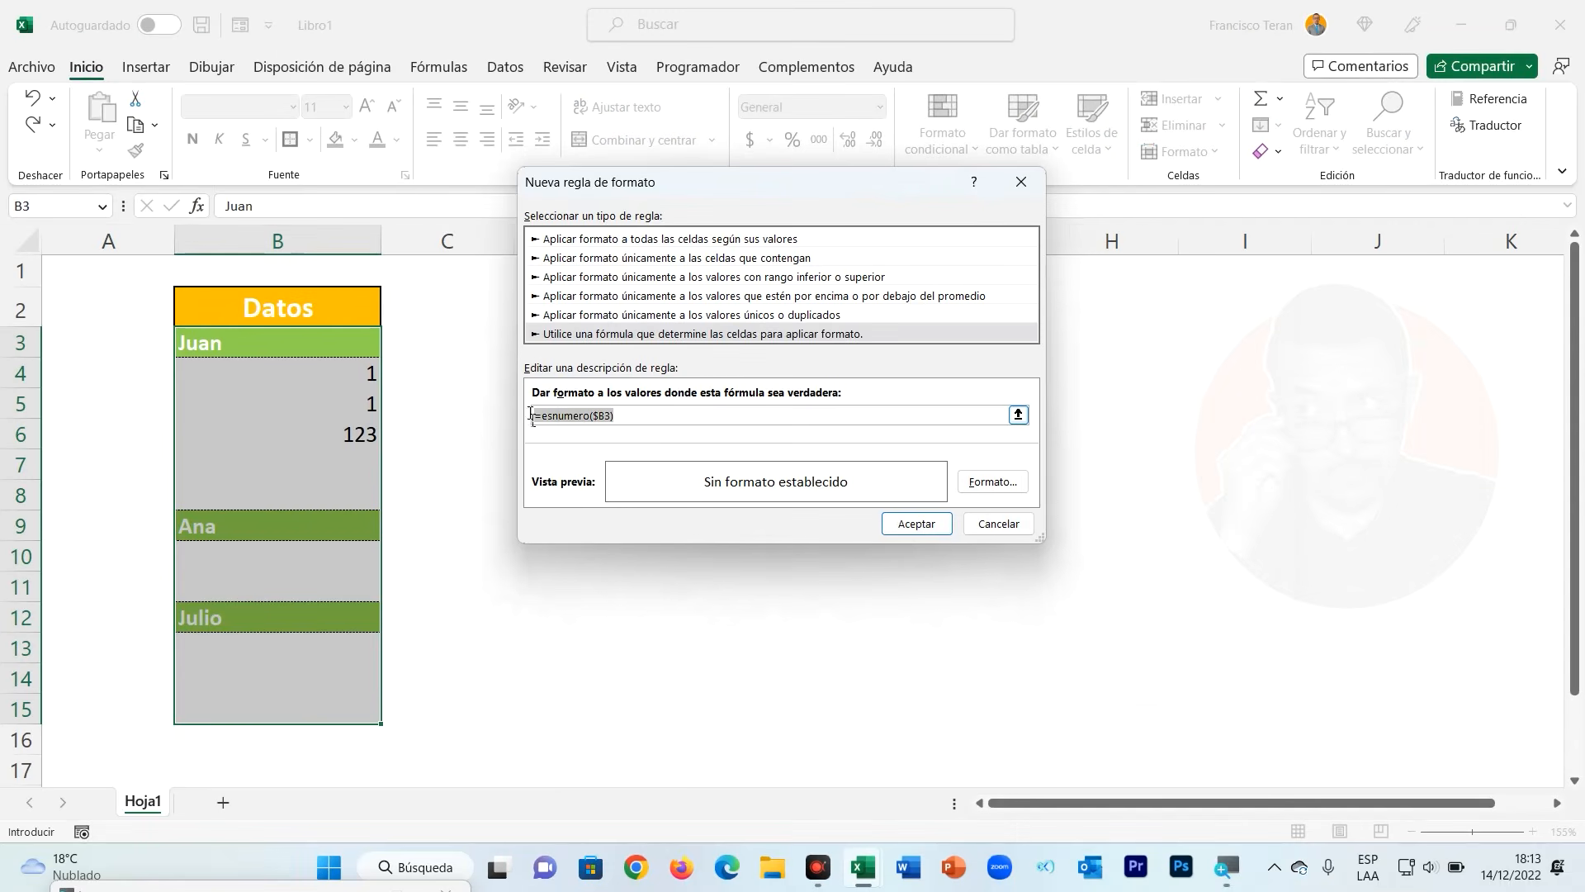
pyautogui.click(657, 415)
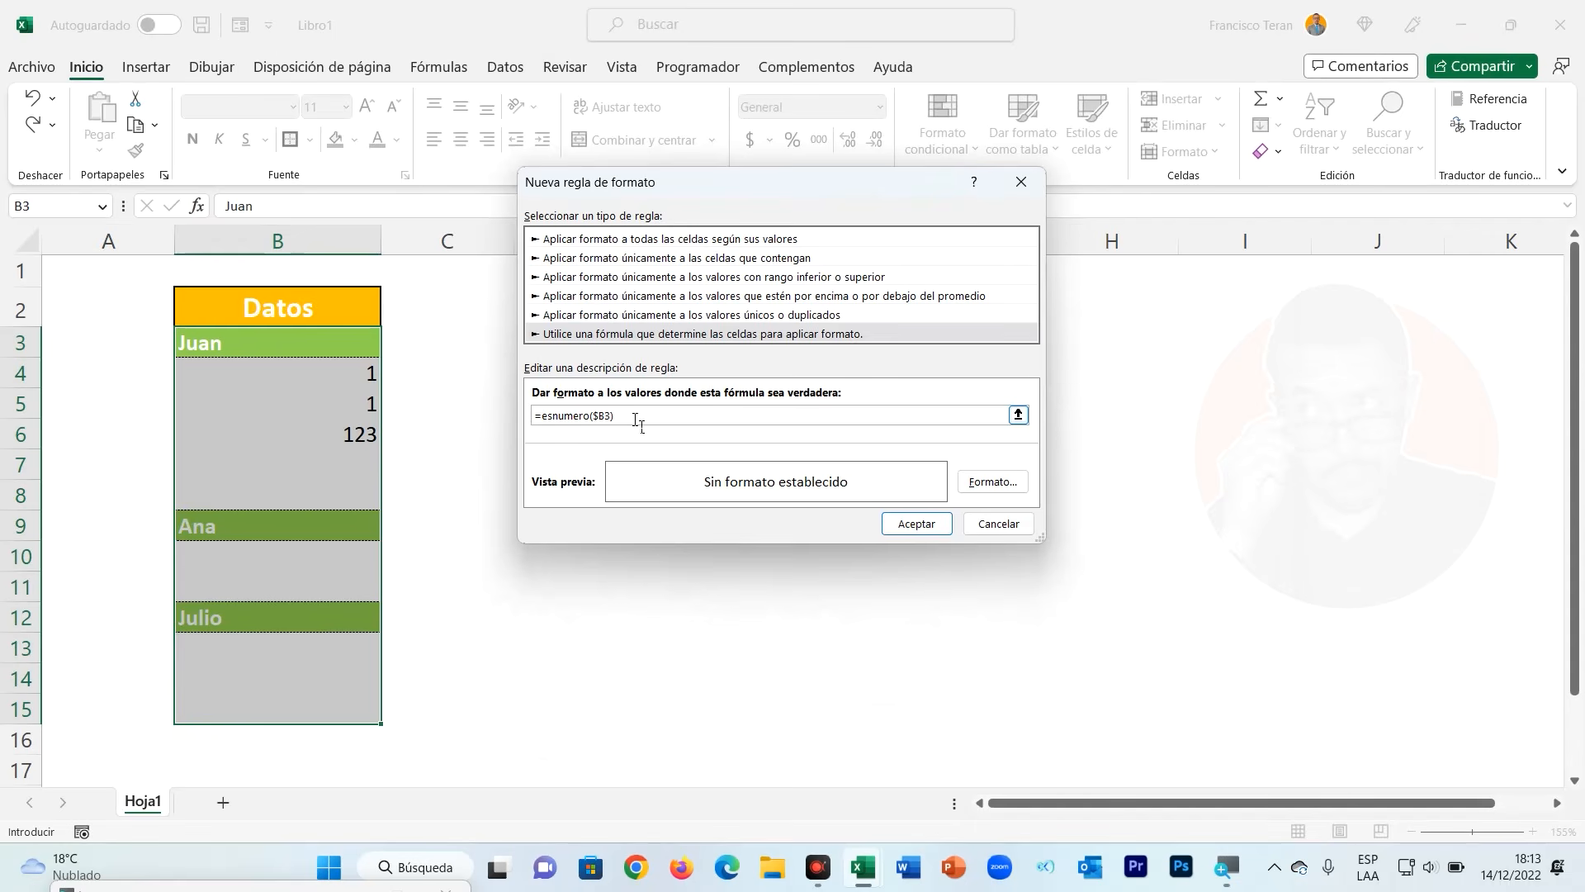
# Set the fill of the number rule's cell format to red from the standard colors
pyautogui.click(980, 488)
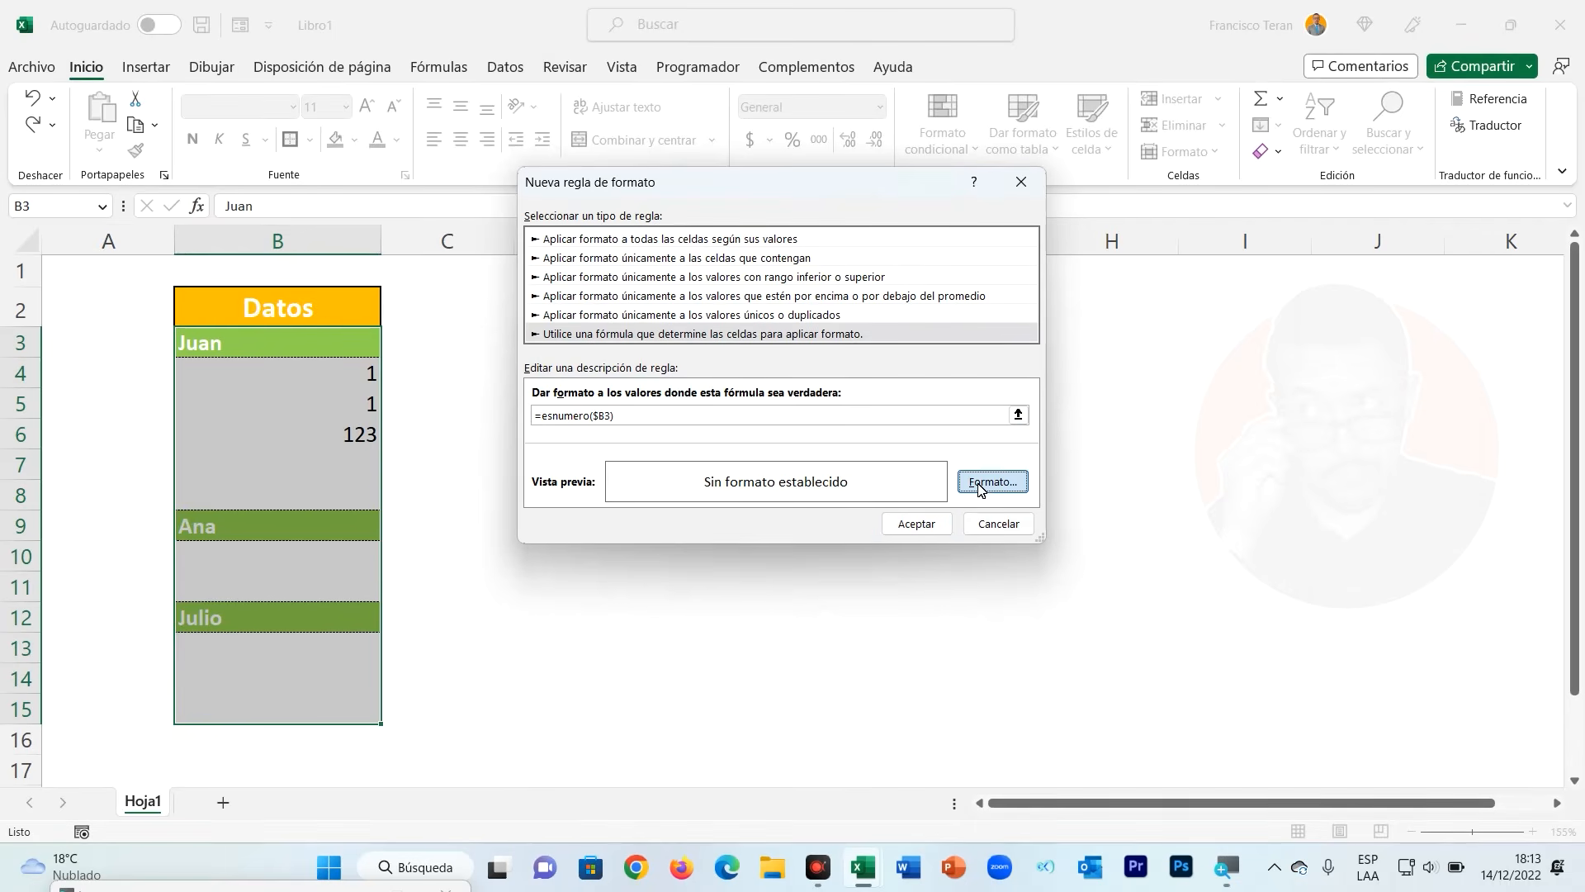
pyautogui.click(751, 162)
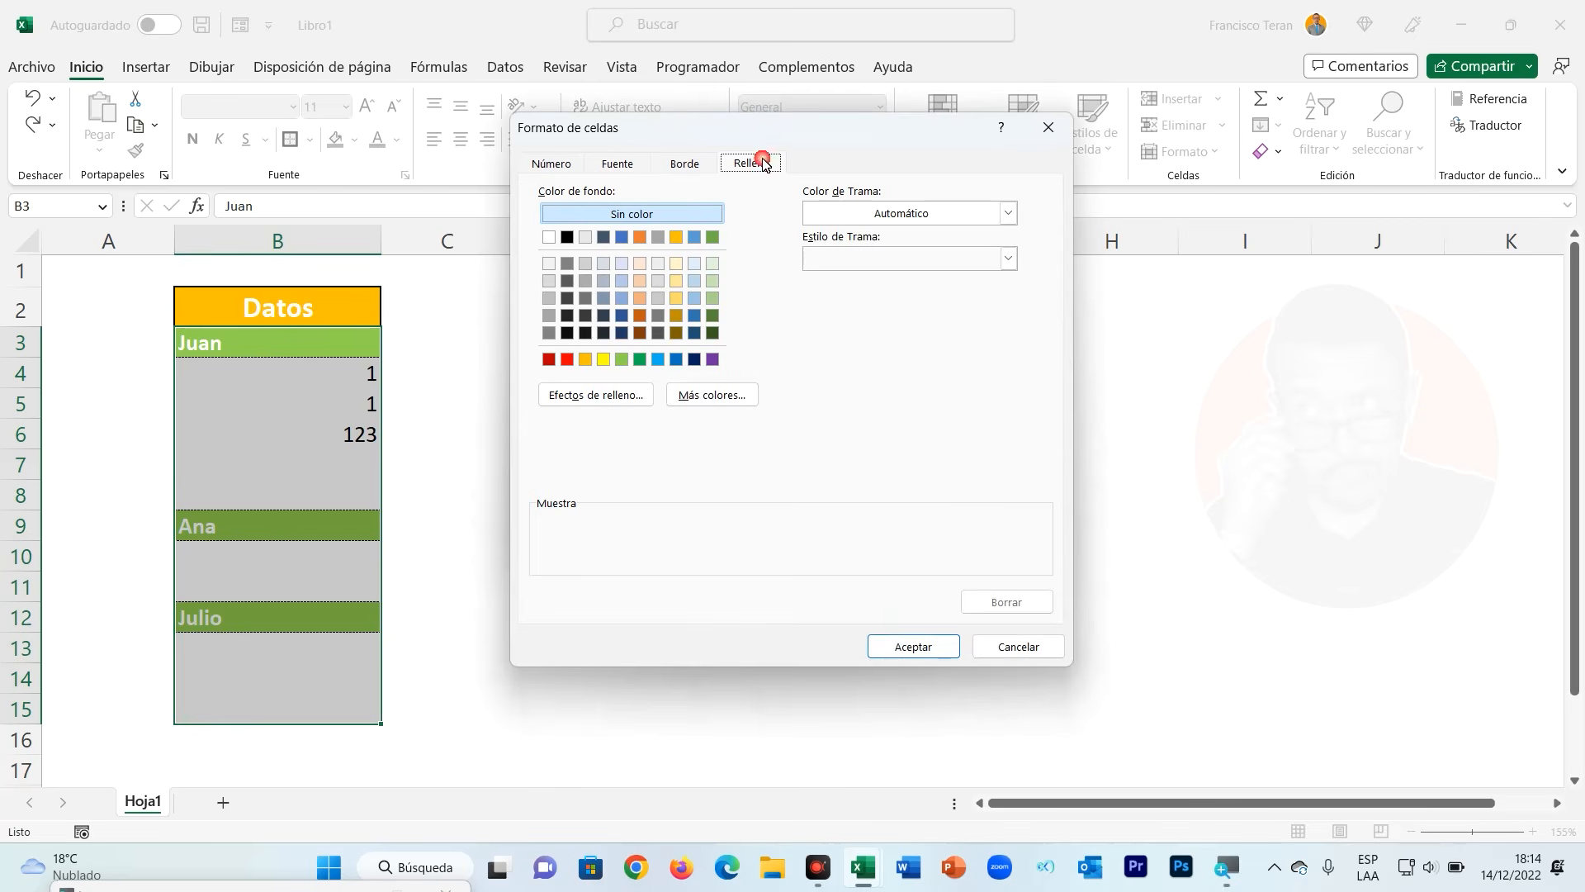
pyautogui.click(568, 359)
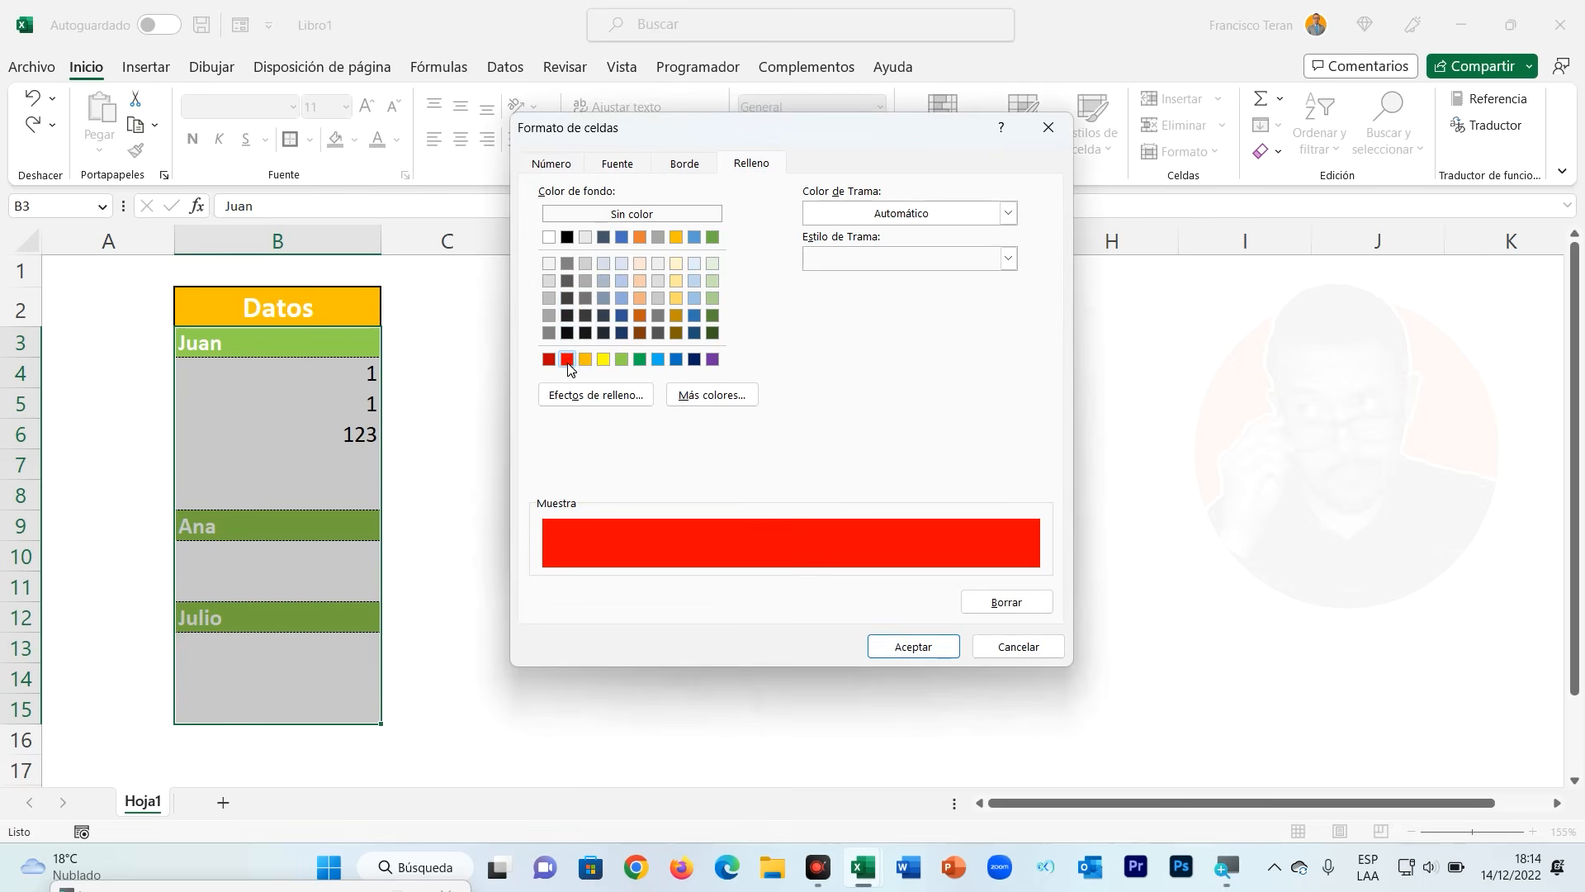
# Set the number rule's font to white with the bold italic style (Negrita Cursiva)
pyautogui.click(627, 165)
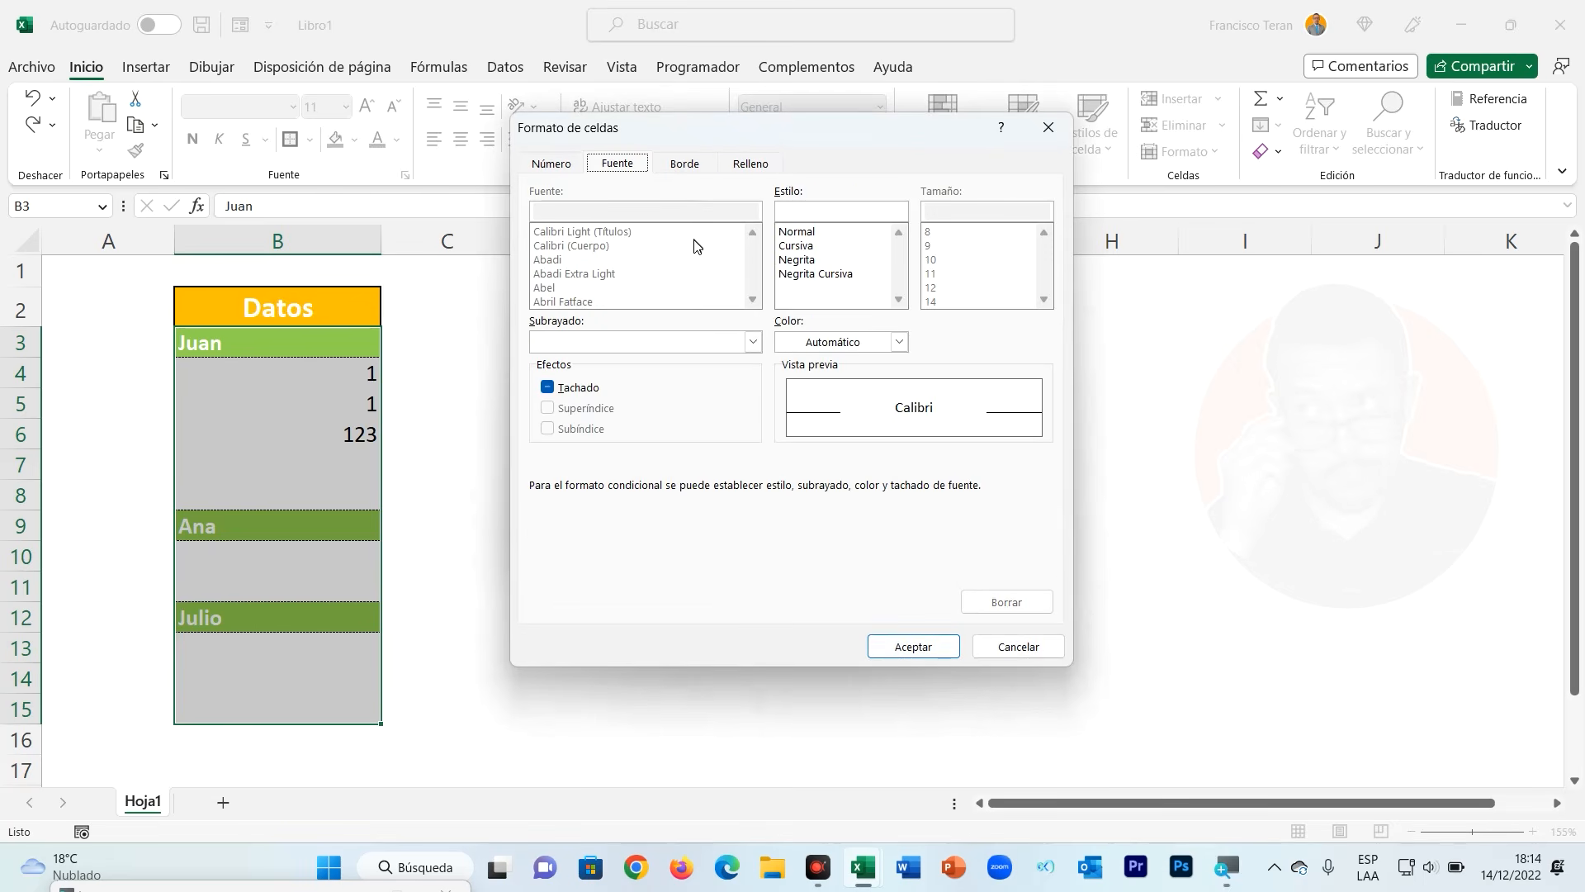
pyautogui.click(899, 341)
pyautogui.click(794, 421)
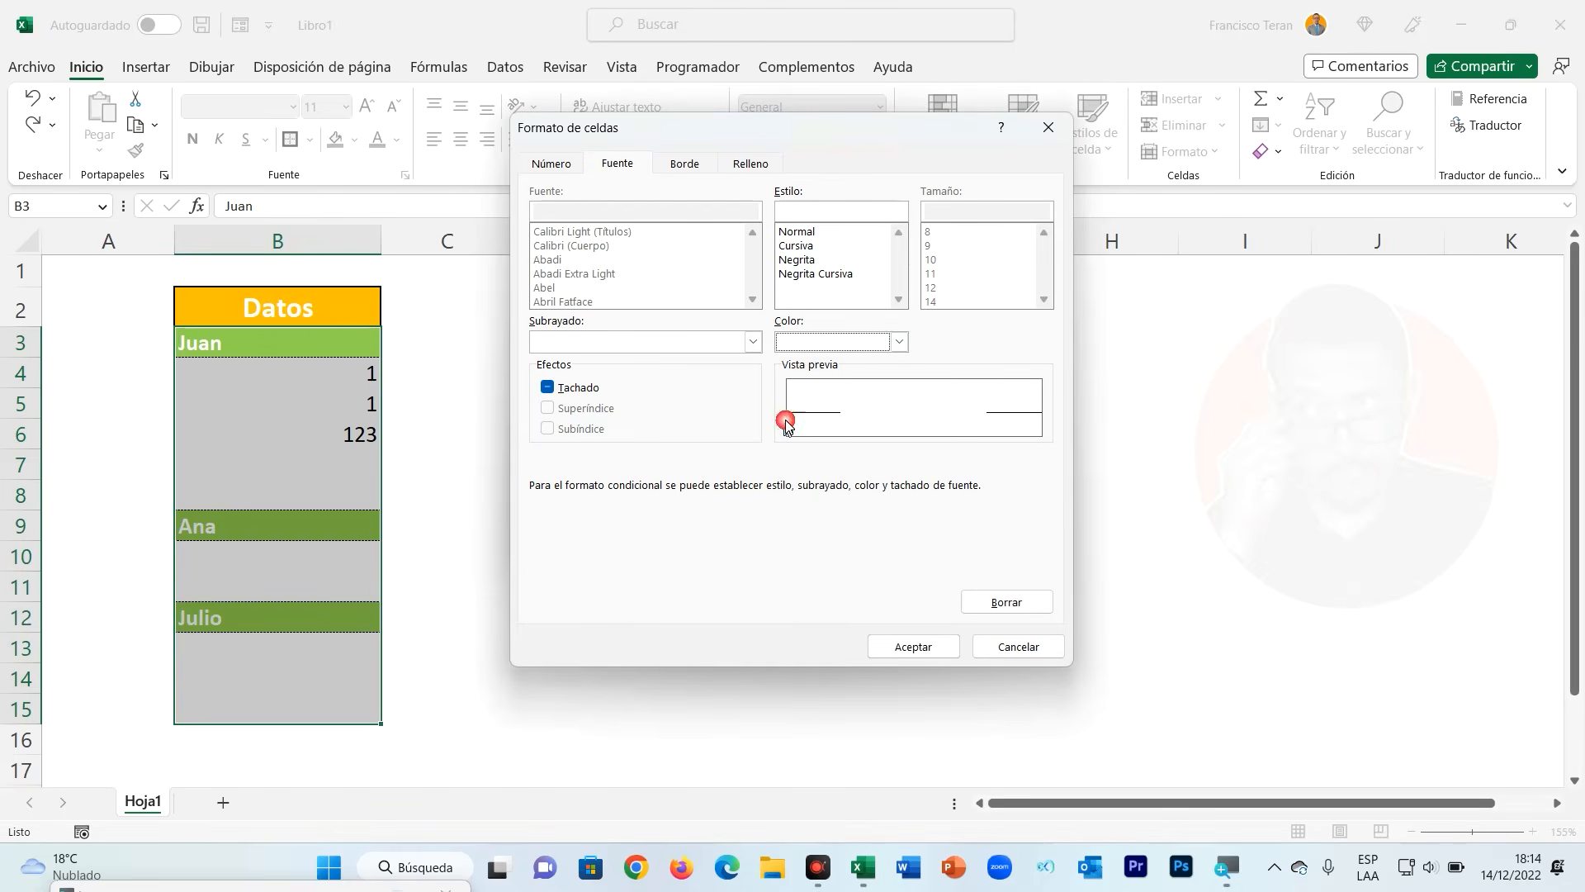
pyautogui.click(816, 274)
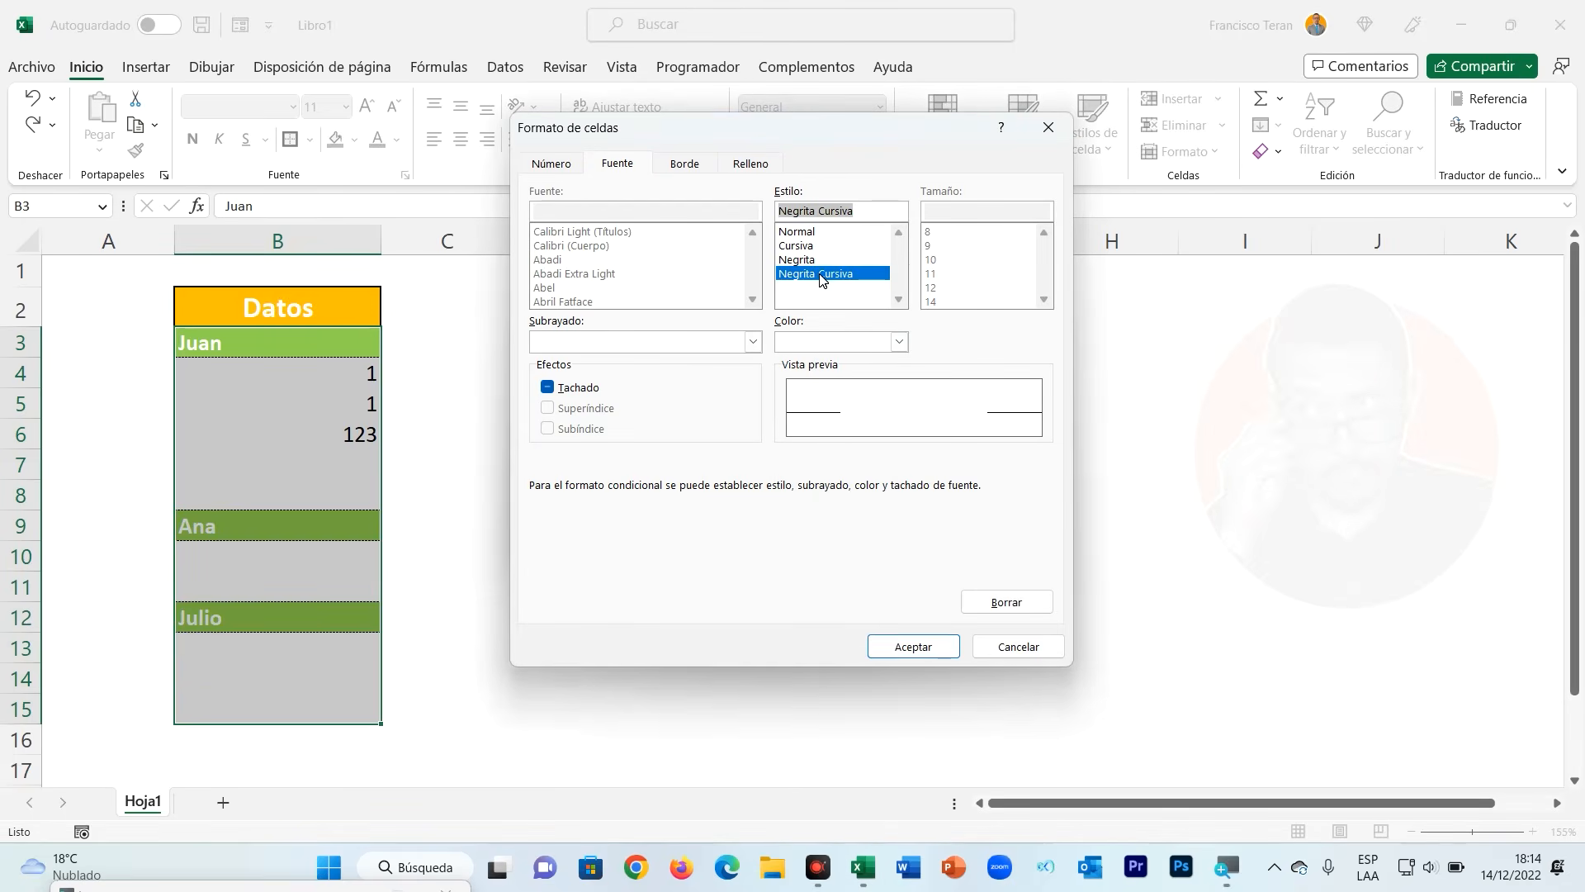
# Add a dash-dot outline border to the number rule's cell format and accept the format and the rule
pyautogui.click(699, 167)
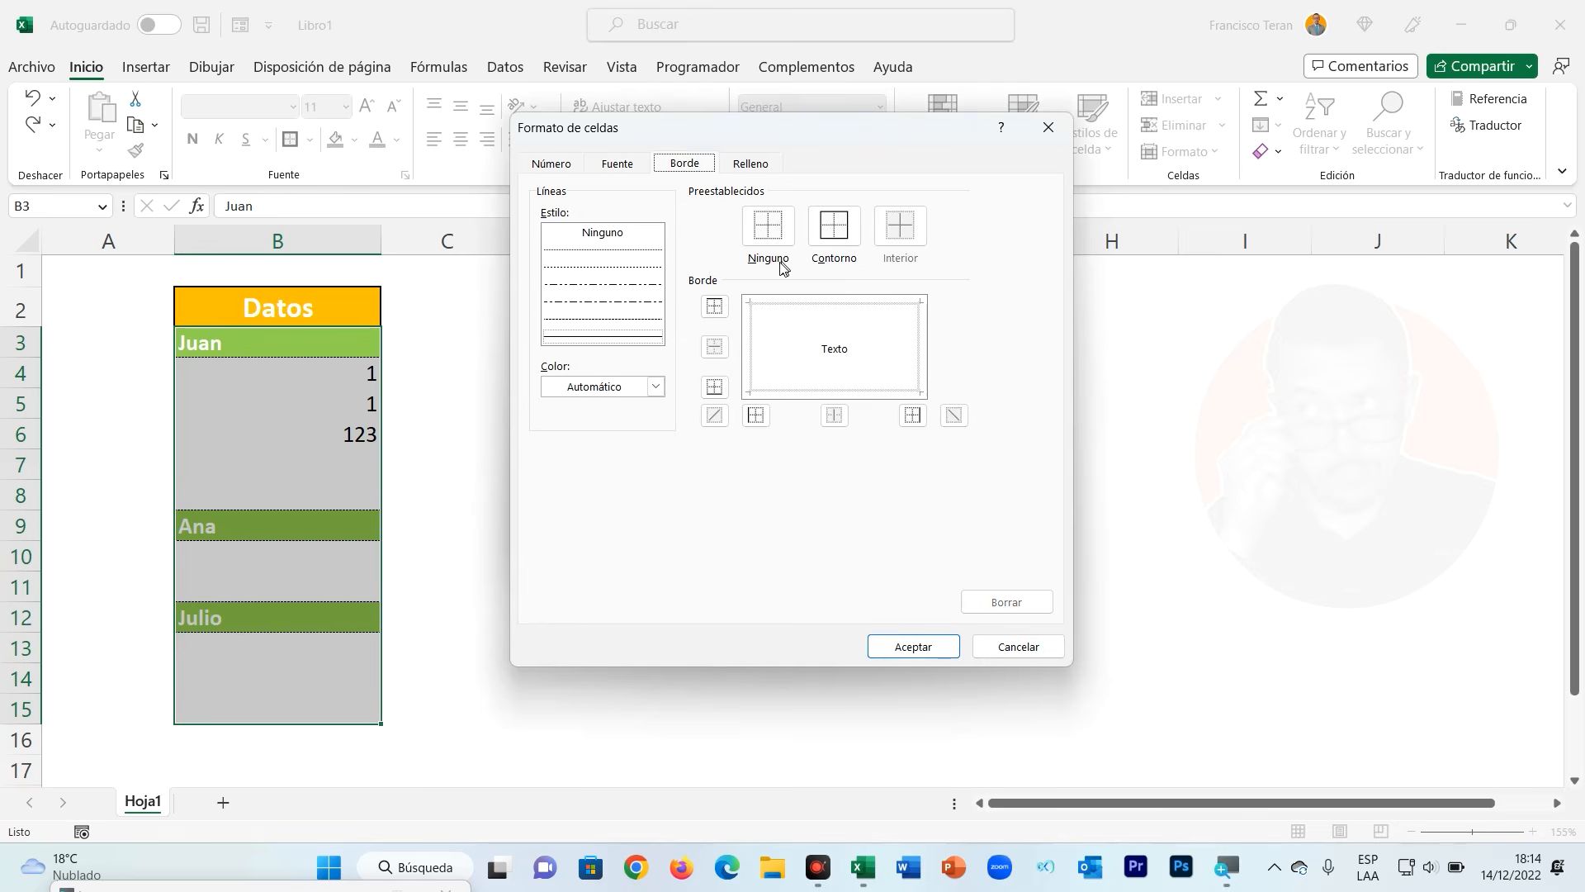
pyautogui.click(616, 283)
pyautogui.click(834, 227)
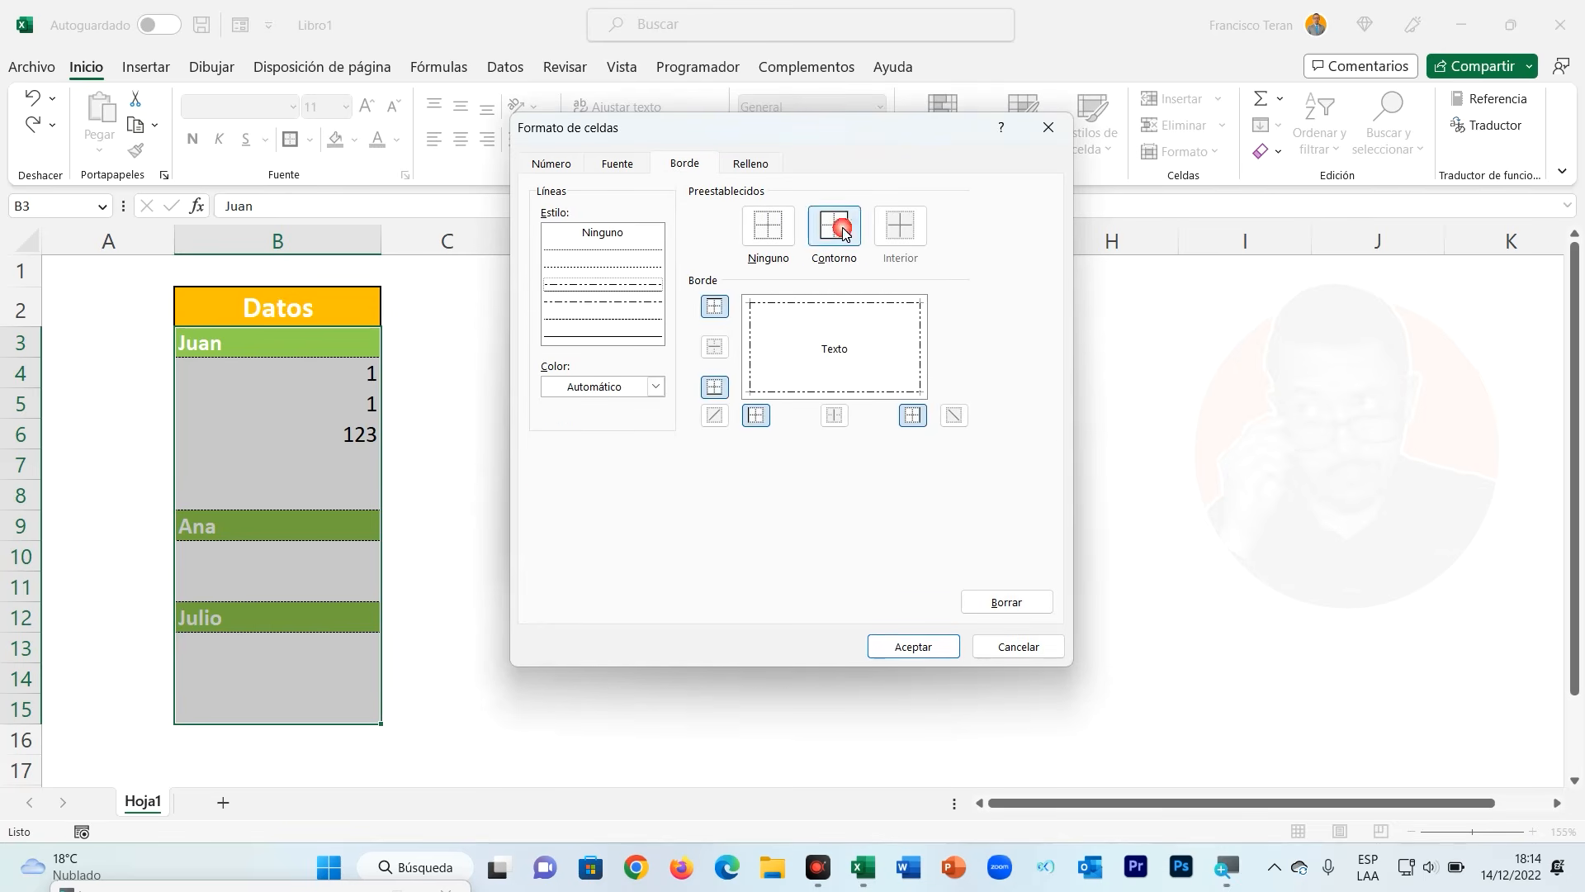
pyautogui.click(912, 646)
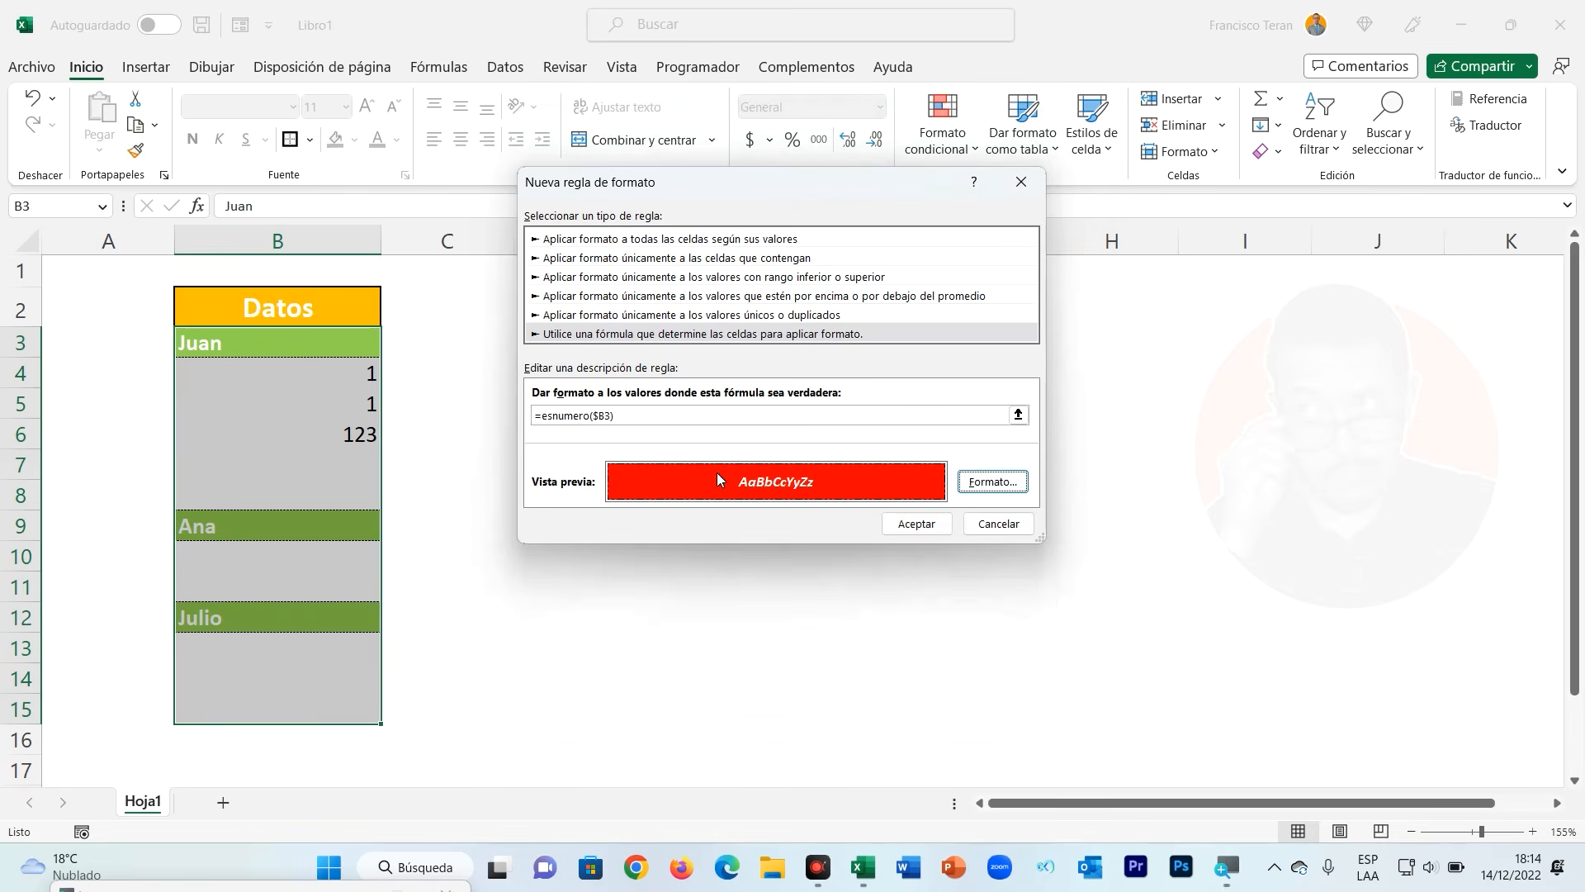
pyautogui.click(913, 525)
pyautogui.click(743, 528)
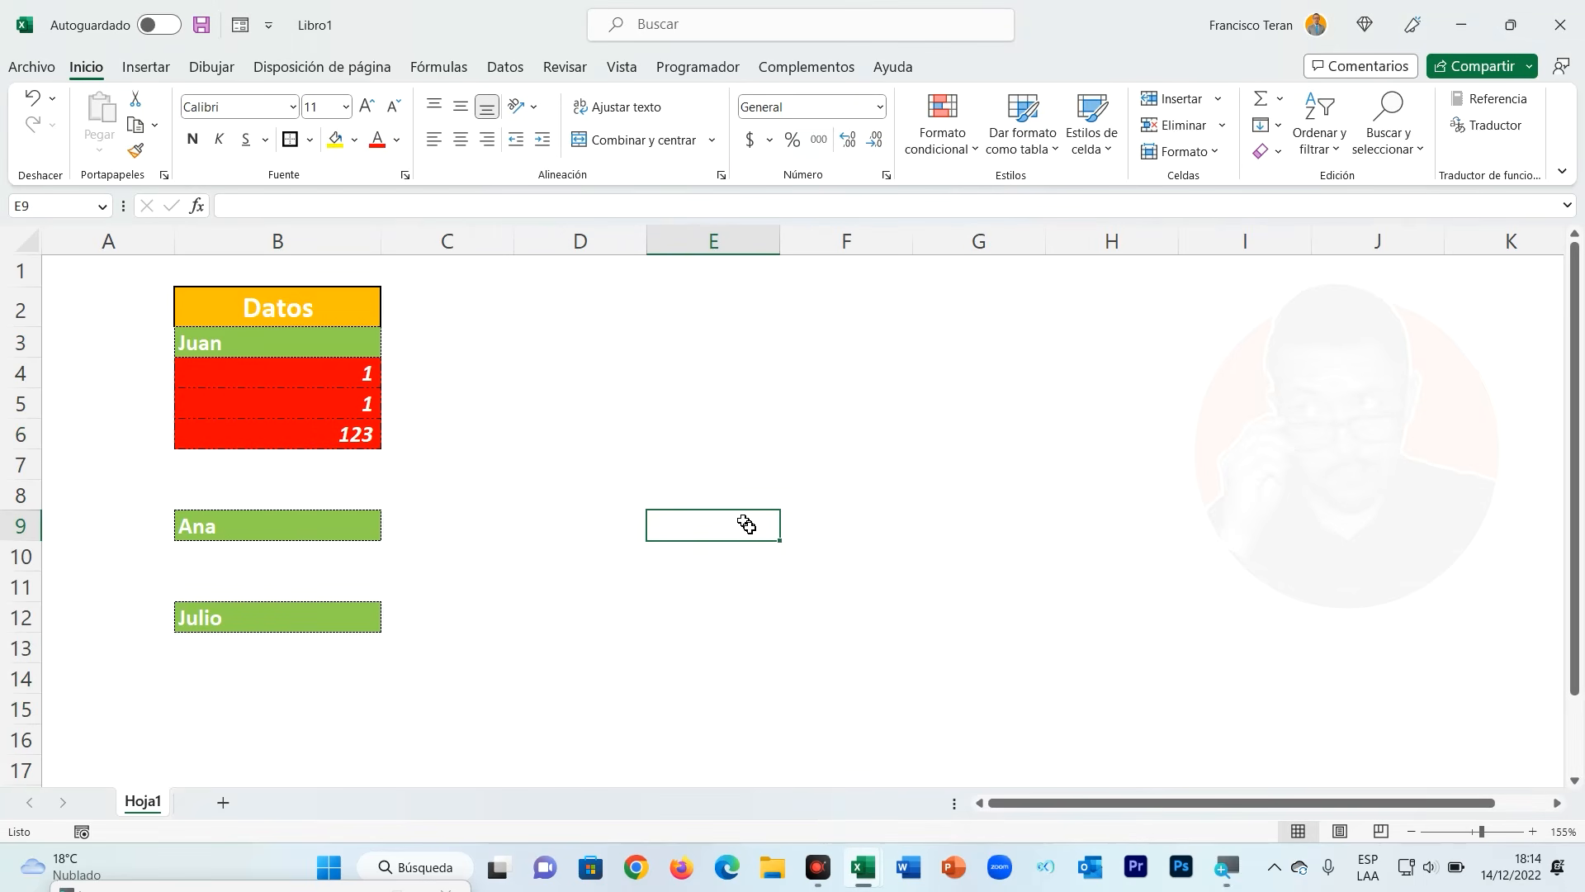
# Test both rules by entering 3 in cell B14 and "texto" in cell B10
pyautogui.moveTo(329, 344); pyautogui.dragTo(327, 710)
pyautogui.click(325, 683)
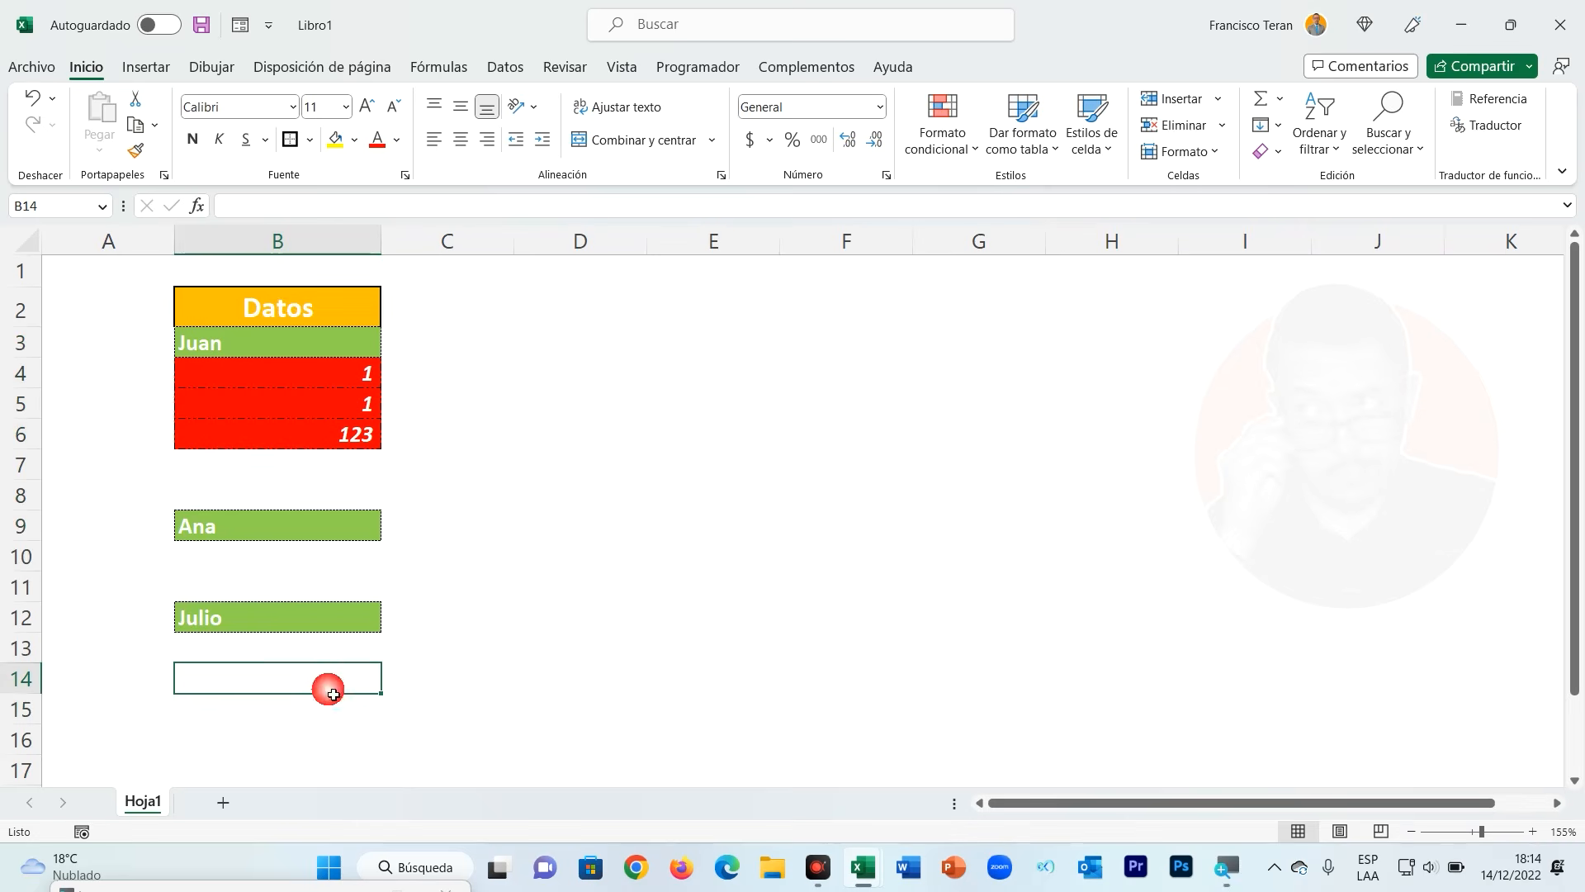
pyautogui.write('3')
pyautogui.press('Return')
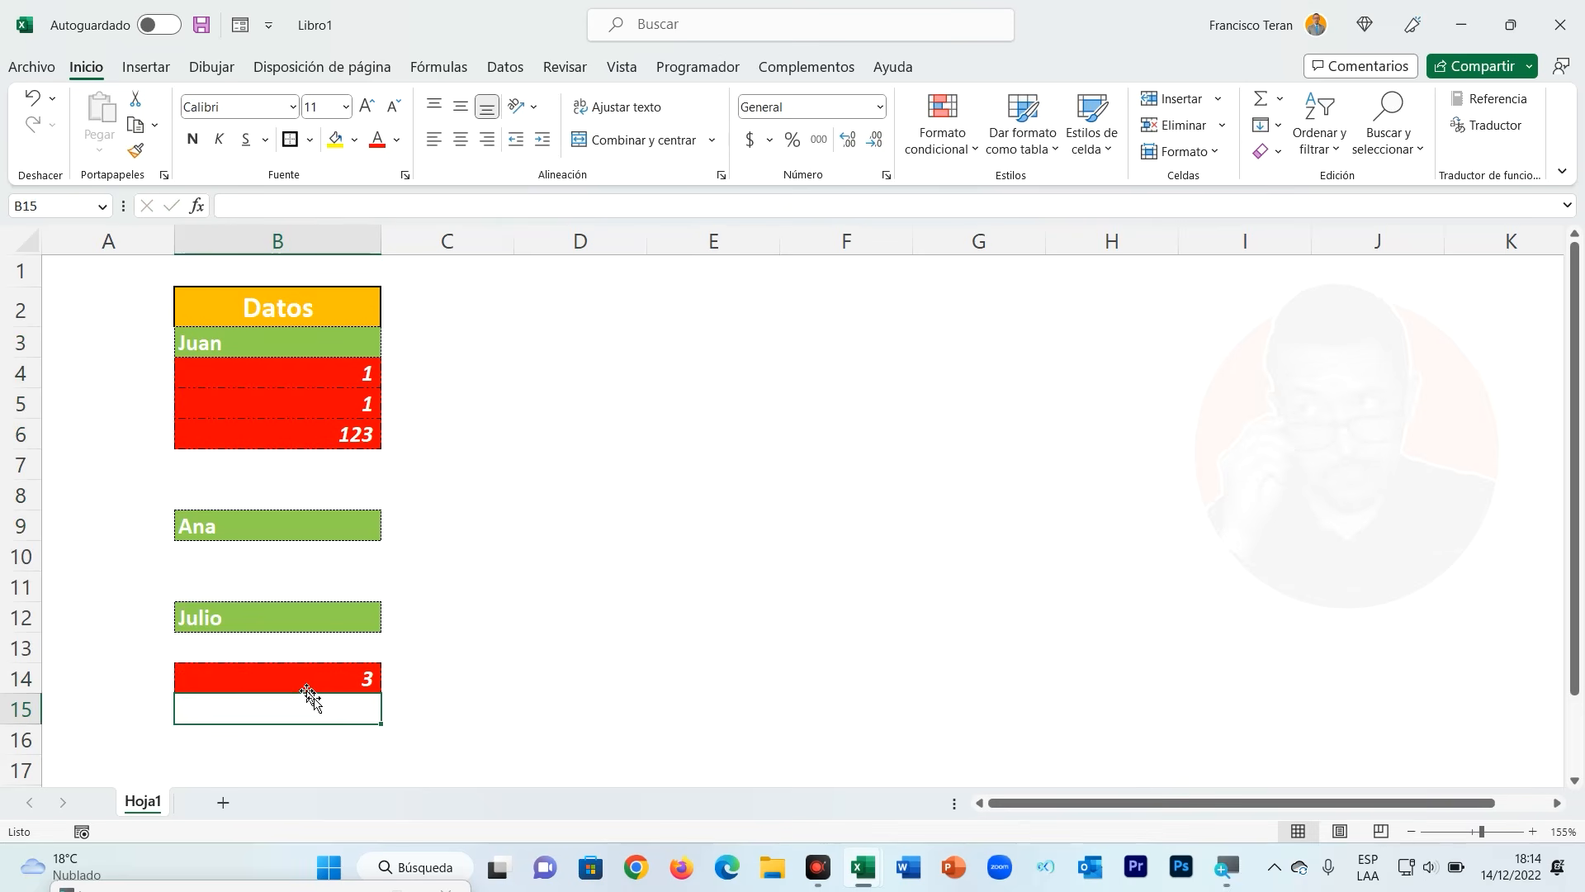
pyautogui.click(276, 566)
pyautogui.write('texto')
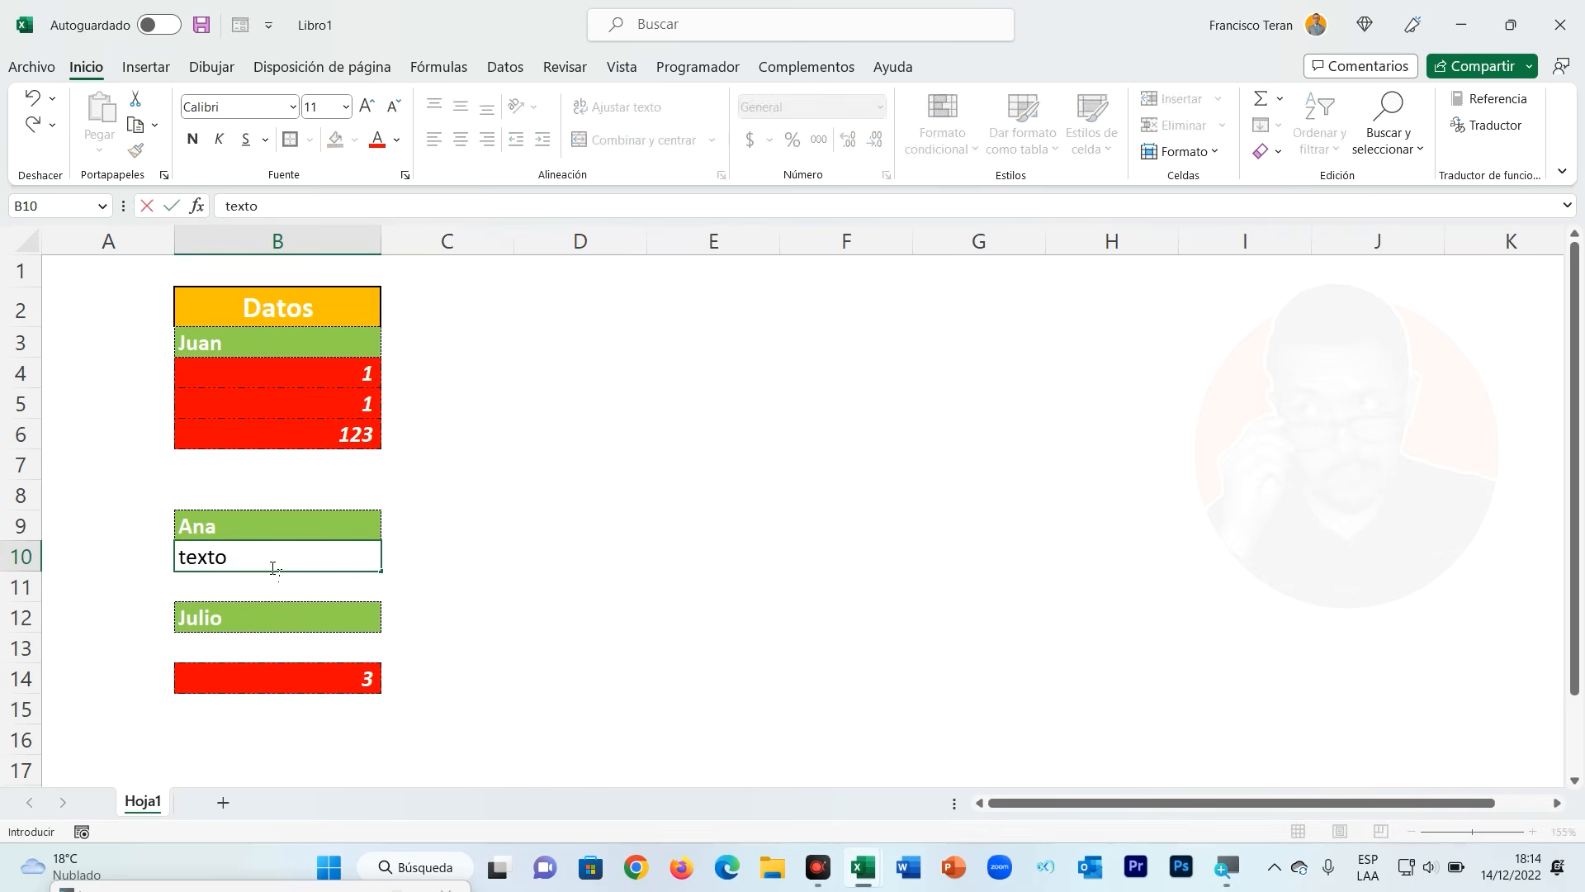
pyautogui.press('Return')
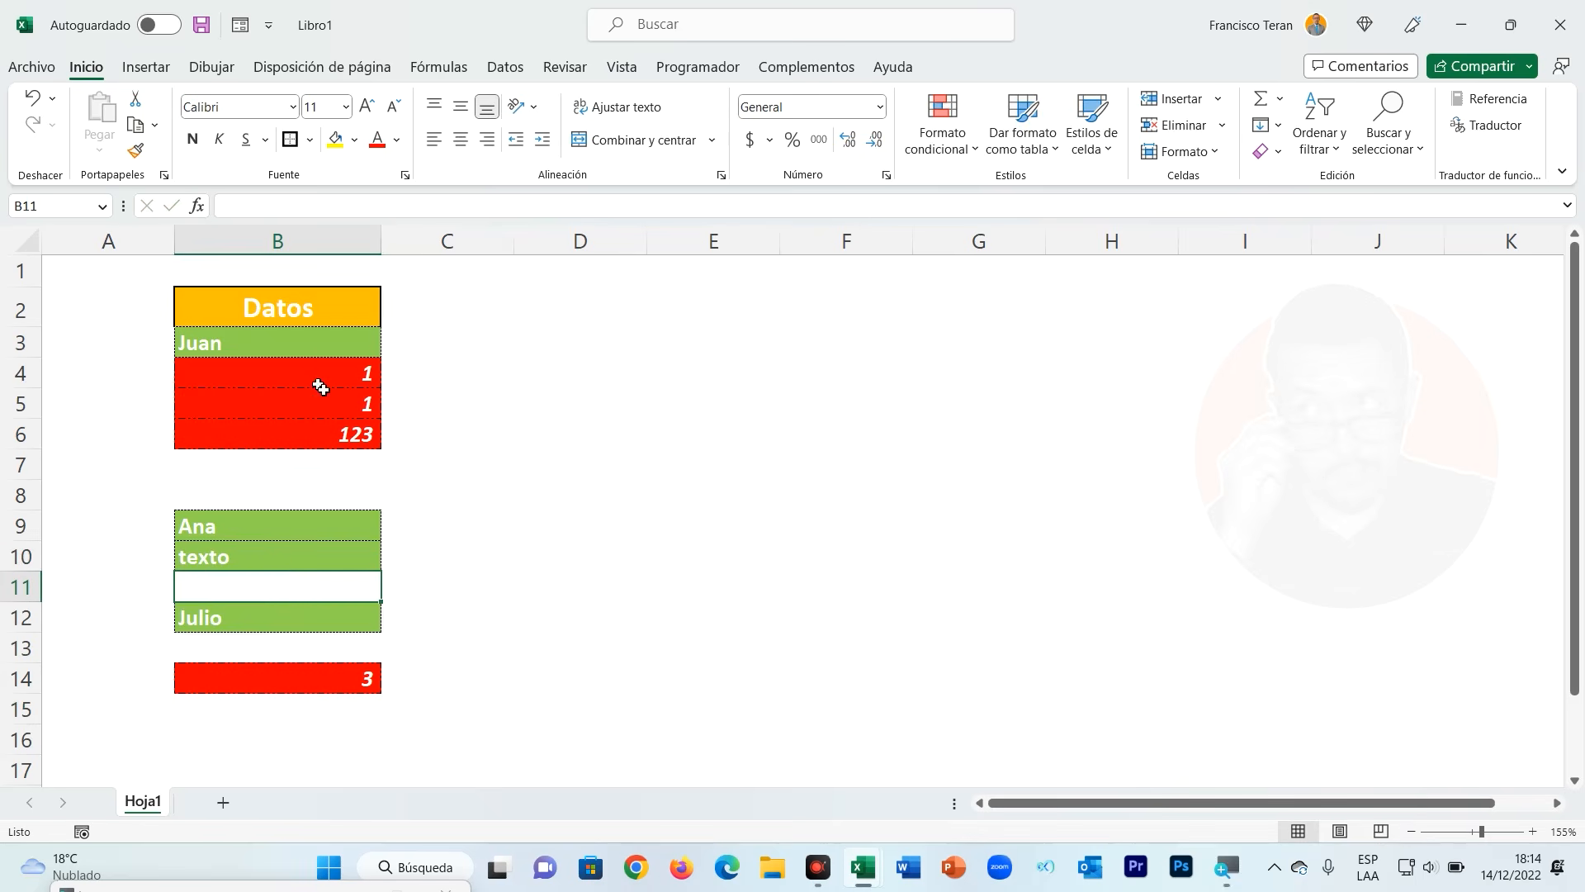
# Clear the contents of all the cells below the Datos header, B3:B15
pyautogui.moveTo(325, 343); pyautogui.dragTo(331, 704)
pyautogui.press('Delete')
pyautogui.click(314, 578)
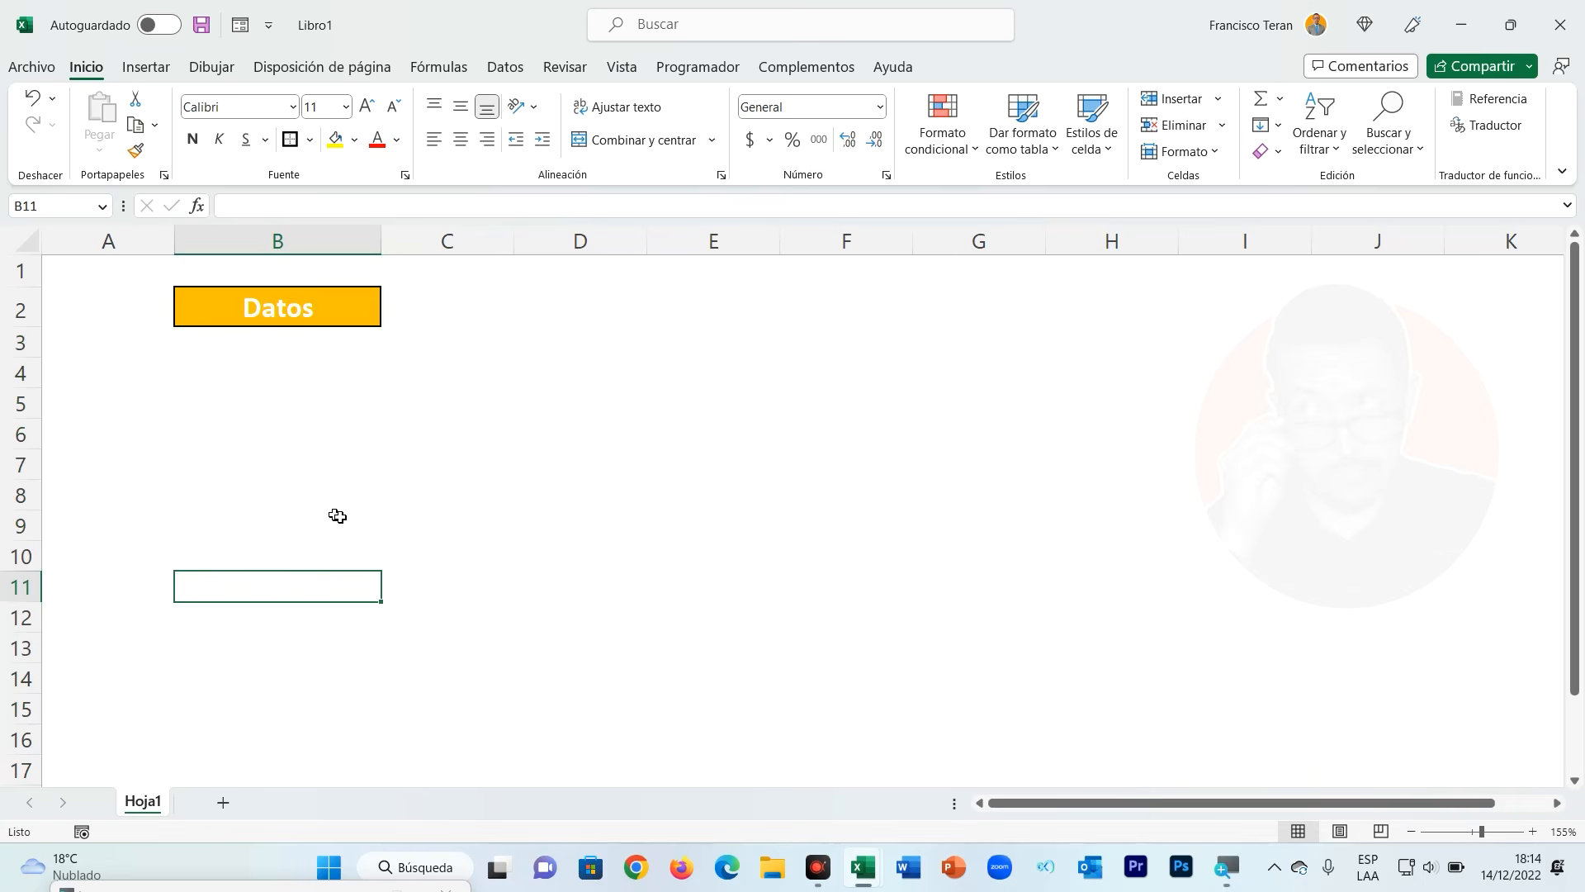
# Enter sample first names in cells B3 and B4 and the number 40 in B5
pyautogui.click(298, 351)
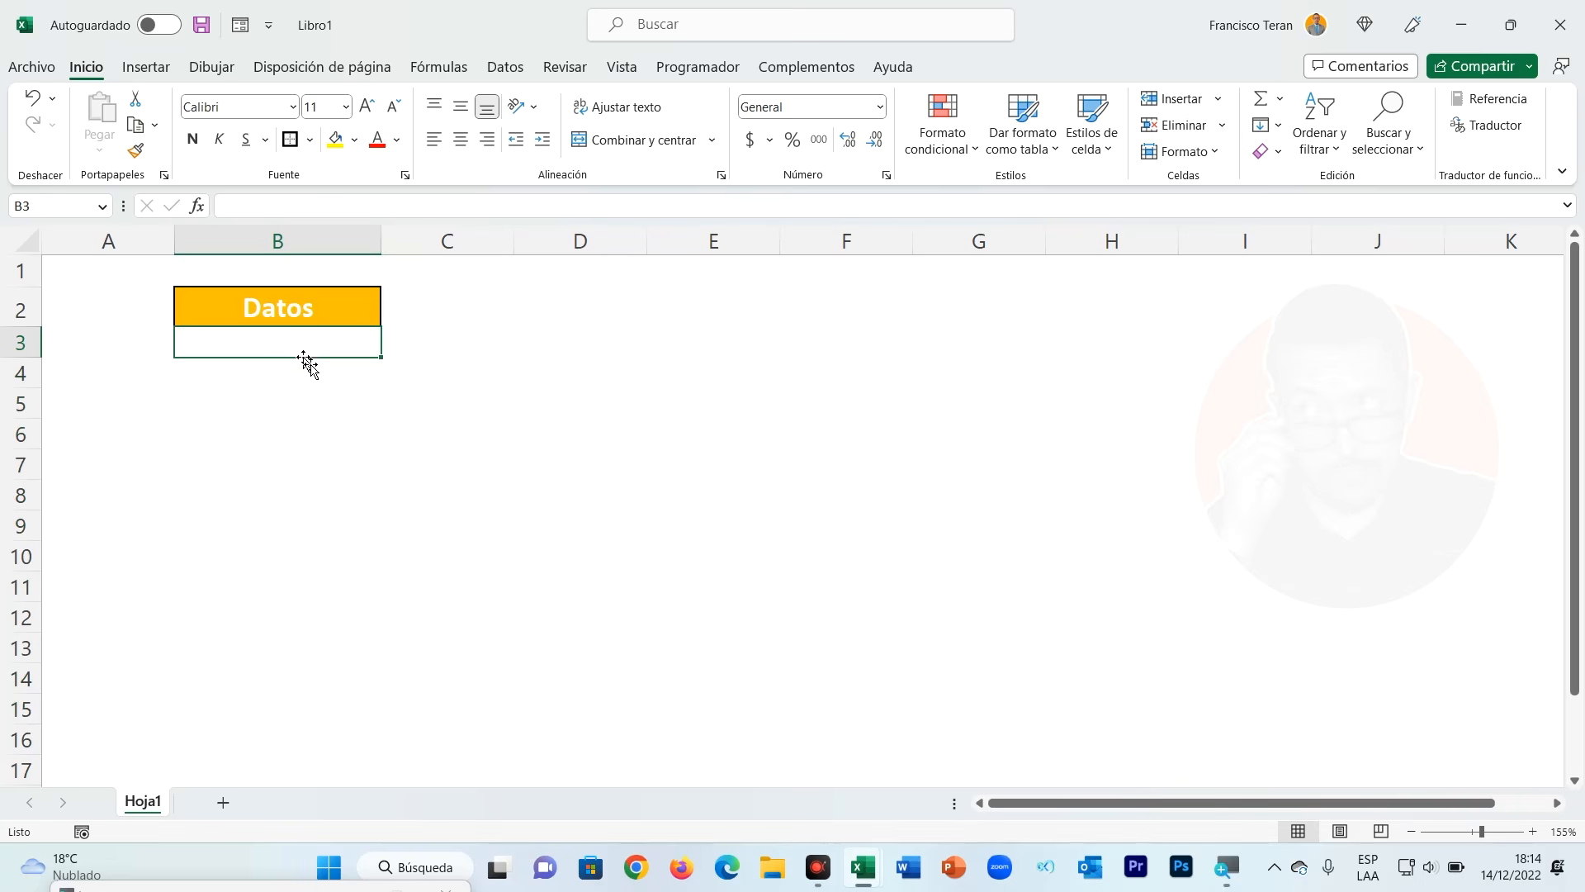
pyautogui.write('Juan')
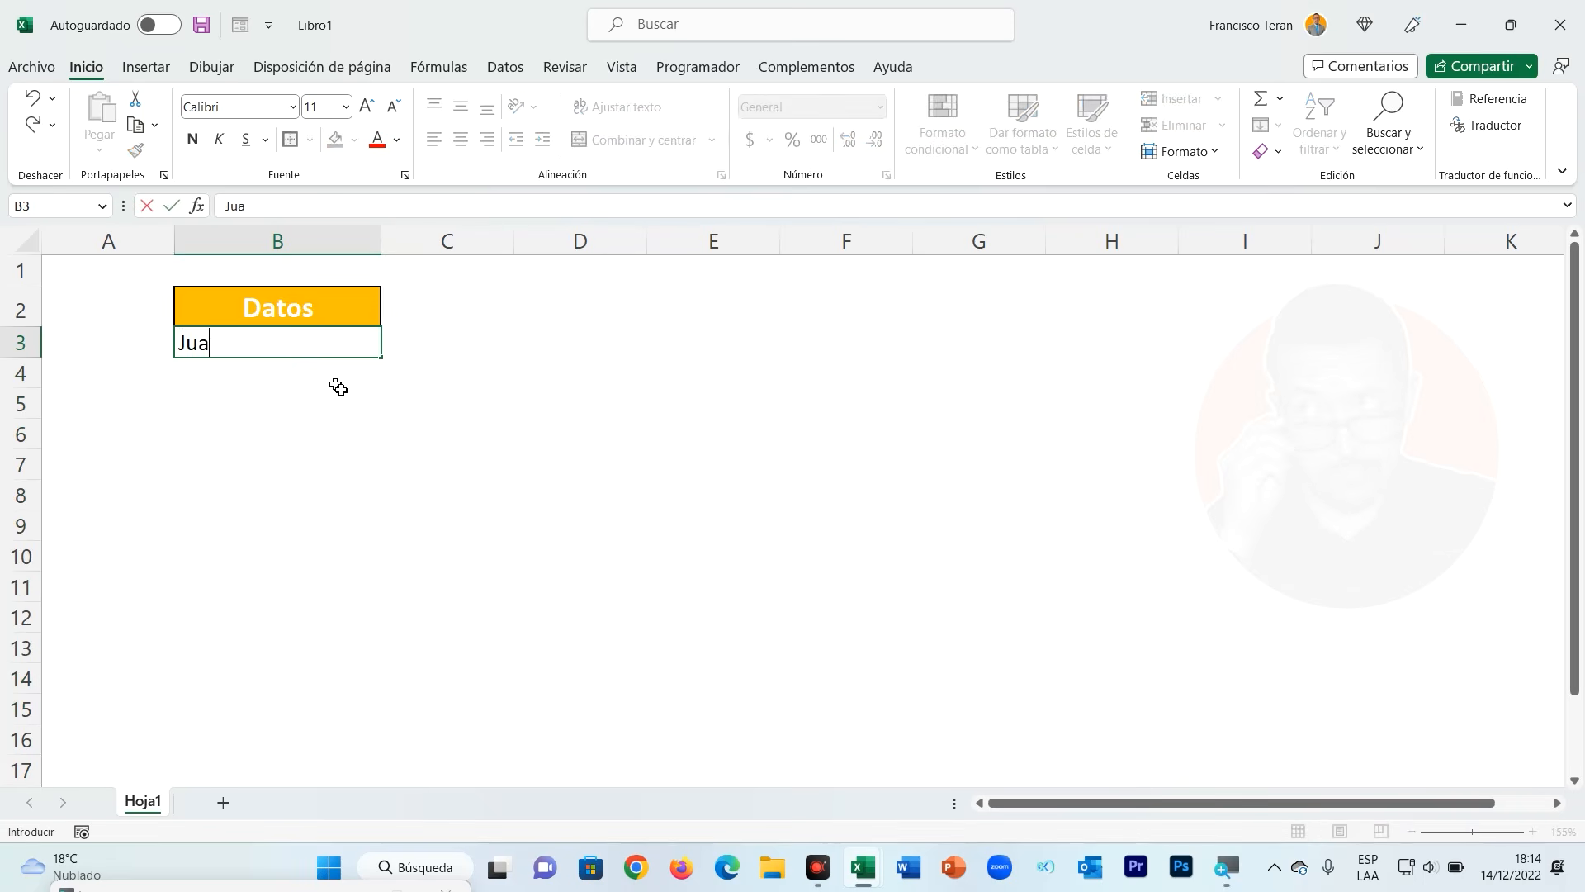
pyautogui.press('Return')
pyautogui.write('Ana')
pyautogui.press('Return')
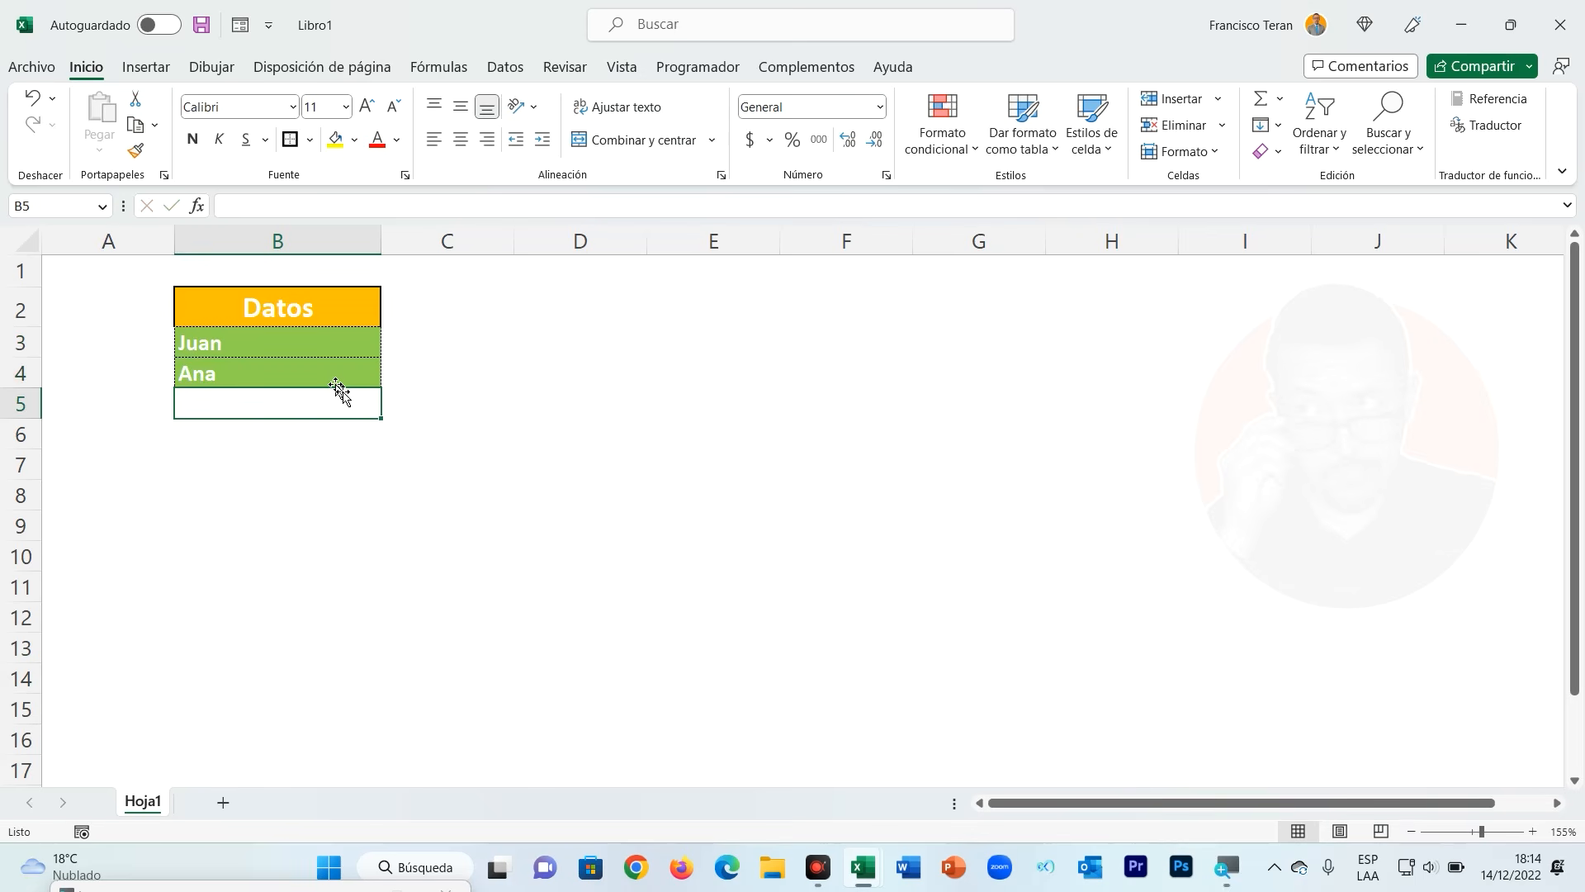
pyautogui.write('40')
pyautogui.press('Return')
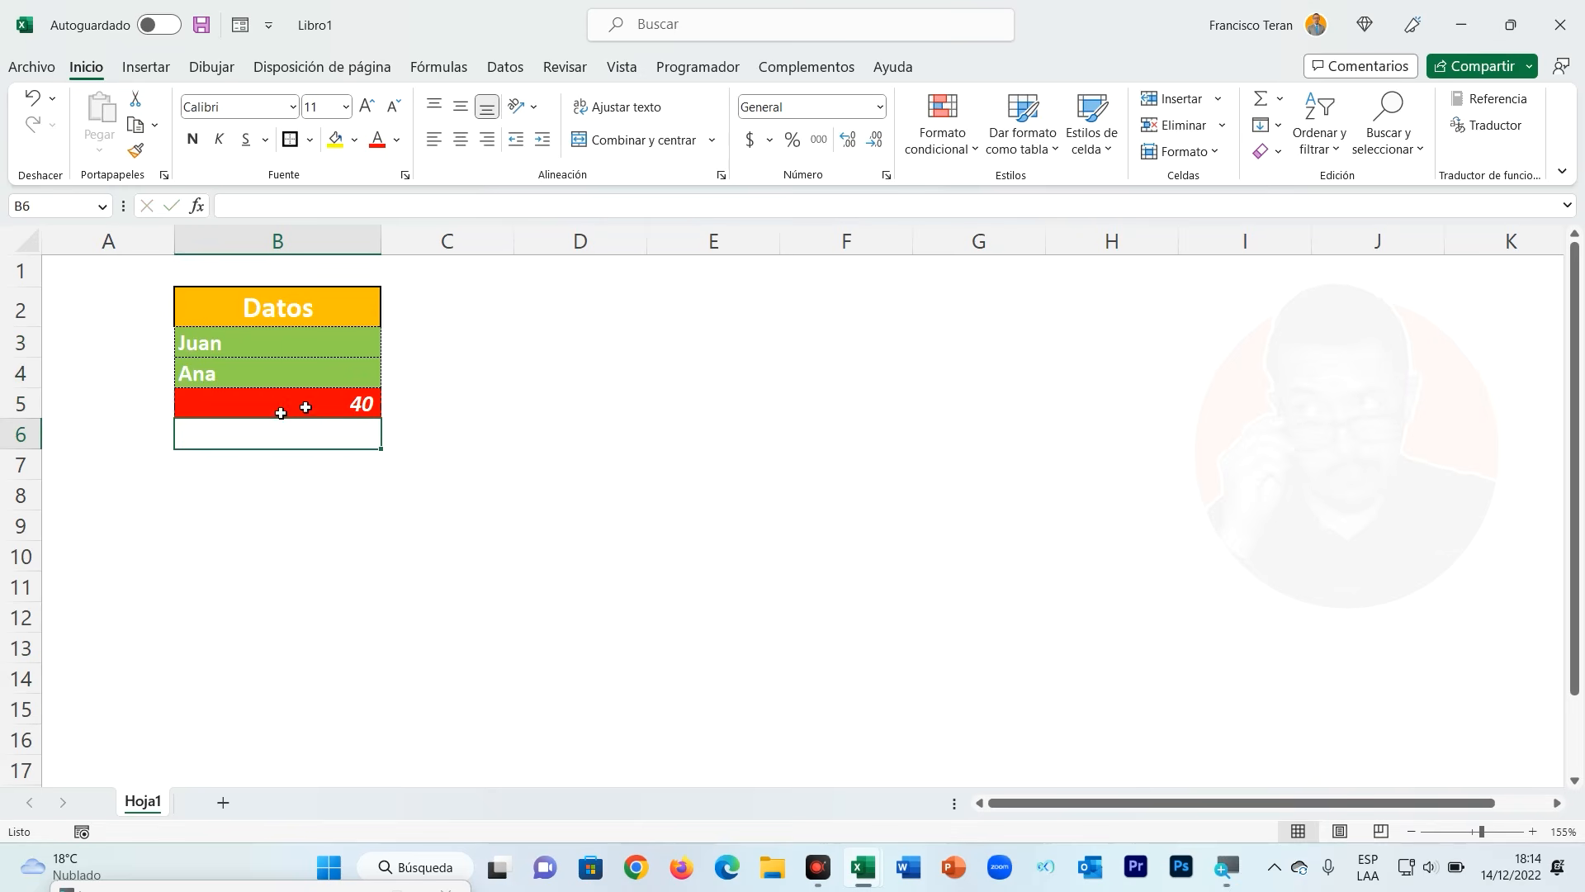
# Enter the number 50 in cell B9 and the text "Sol" in cell B12
pyautogui.click(317, 522)
pyautogui.write('50')
pyautogui.press('Return')
pyautogui.press('Return')
pyautogui.press('Return')
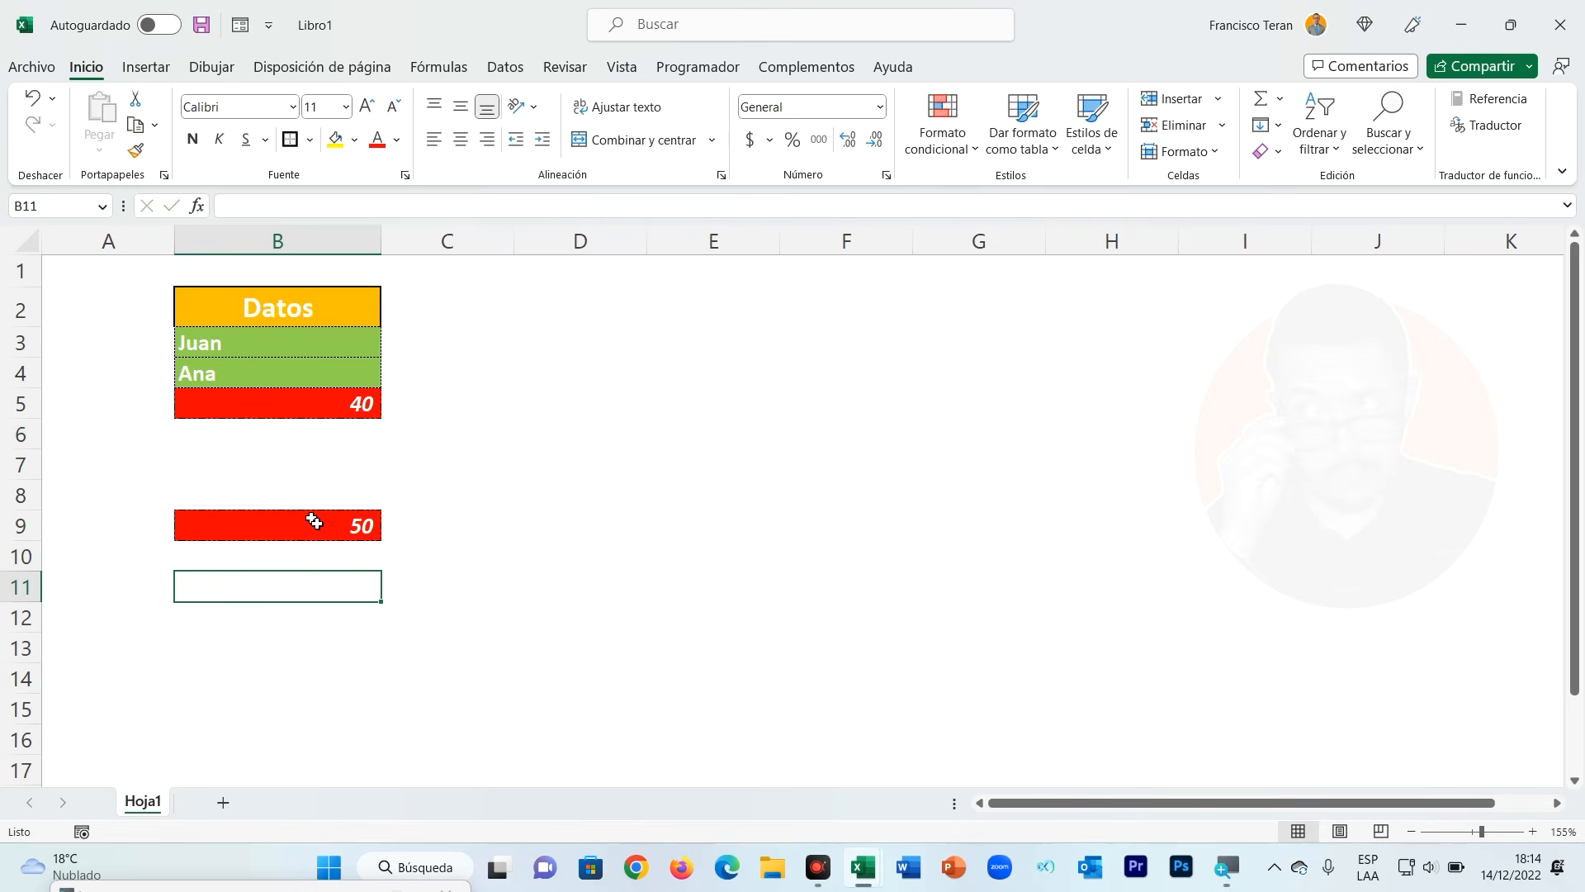
pyautogui.write('Sol')
pyautogui.press('Return')
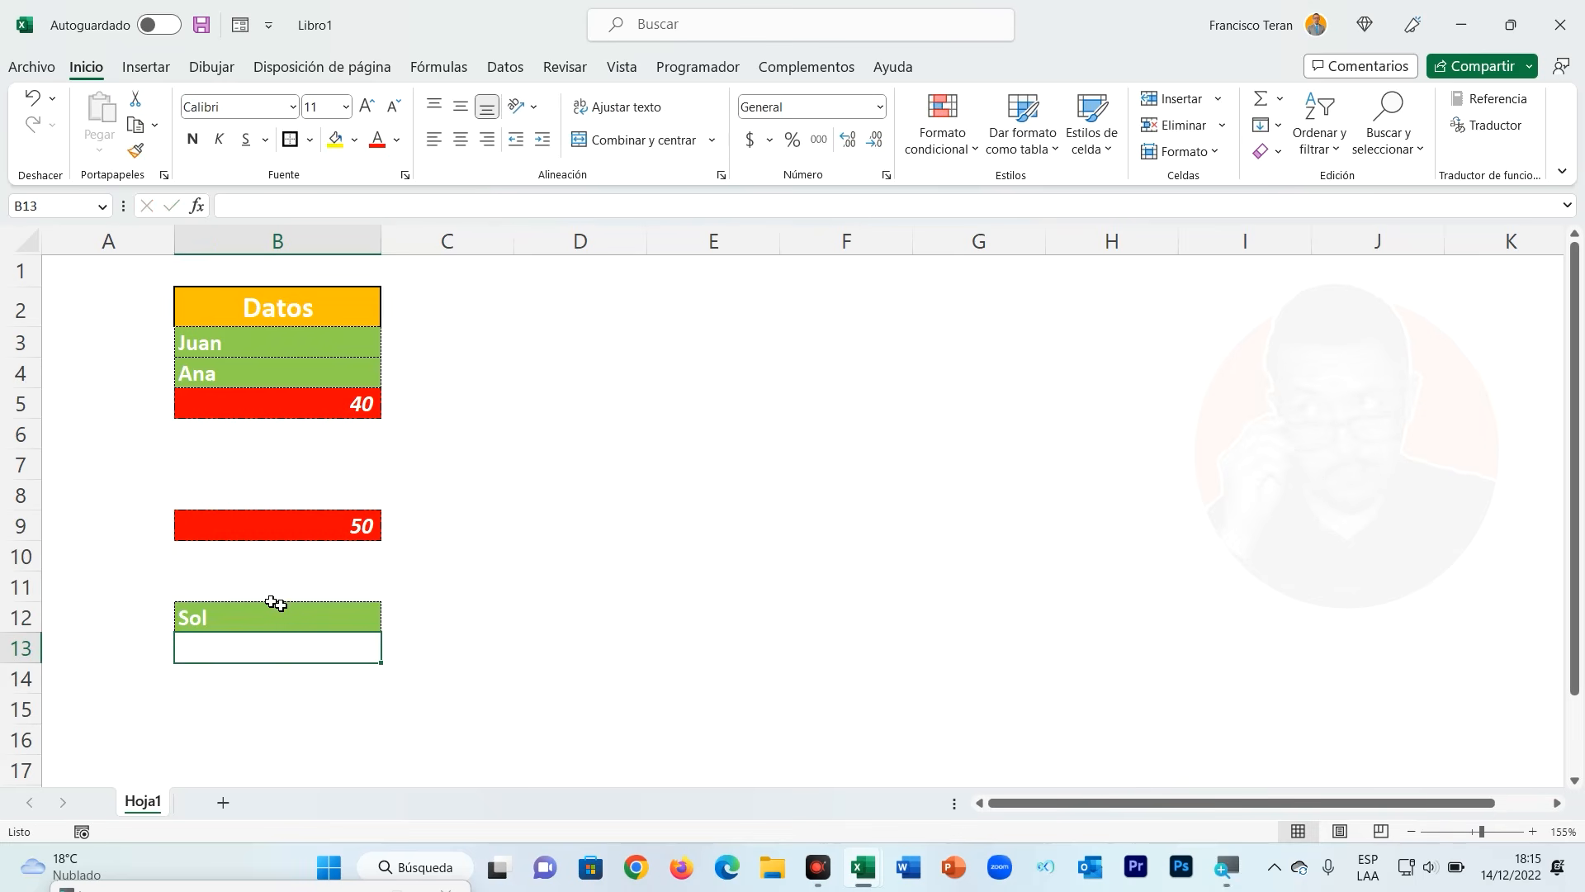
# Delete the first names in cells B3 and B4
pyautogui.click(304, 587)
pyautogui.click(298, 358)
pyautogui.press('Delete')
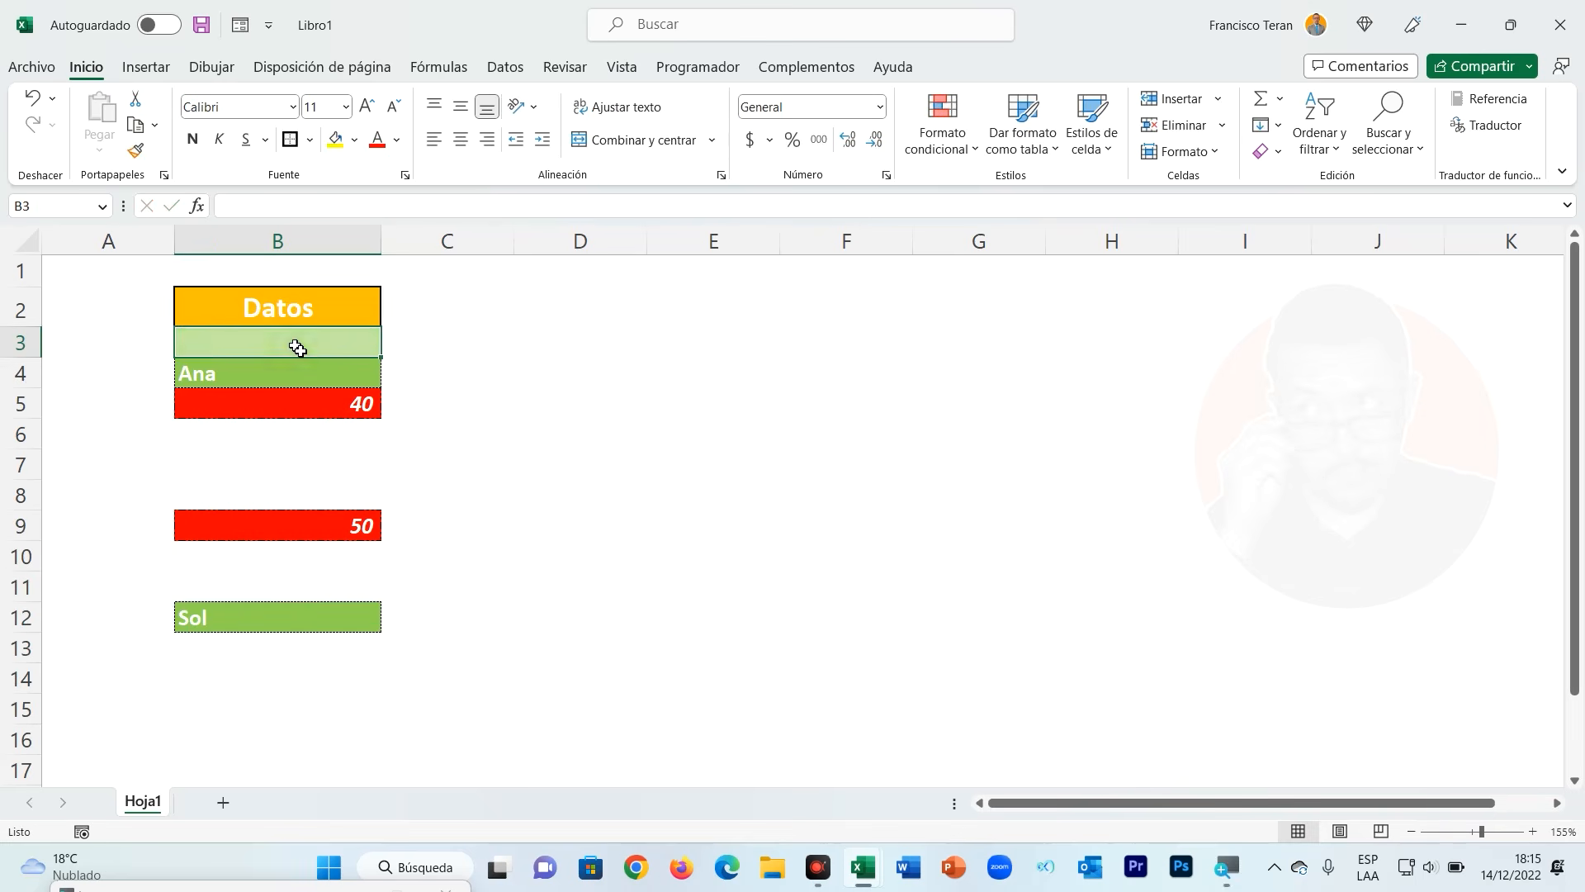
pyautogui.click(298, 373)
pyautogui.press('Delete')
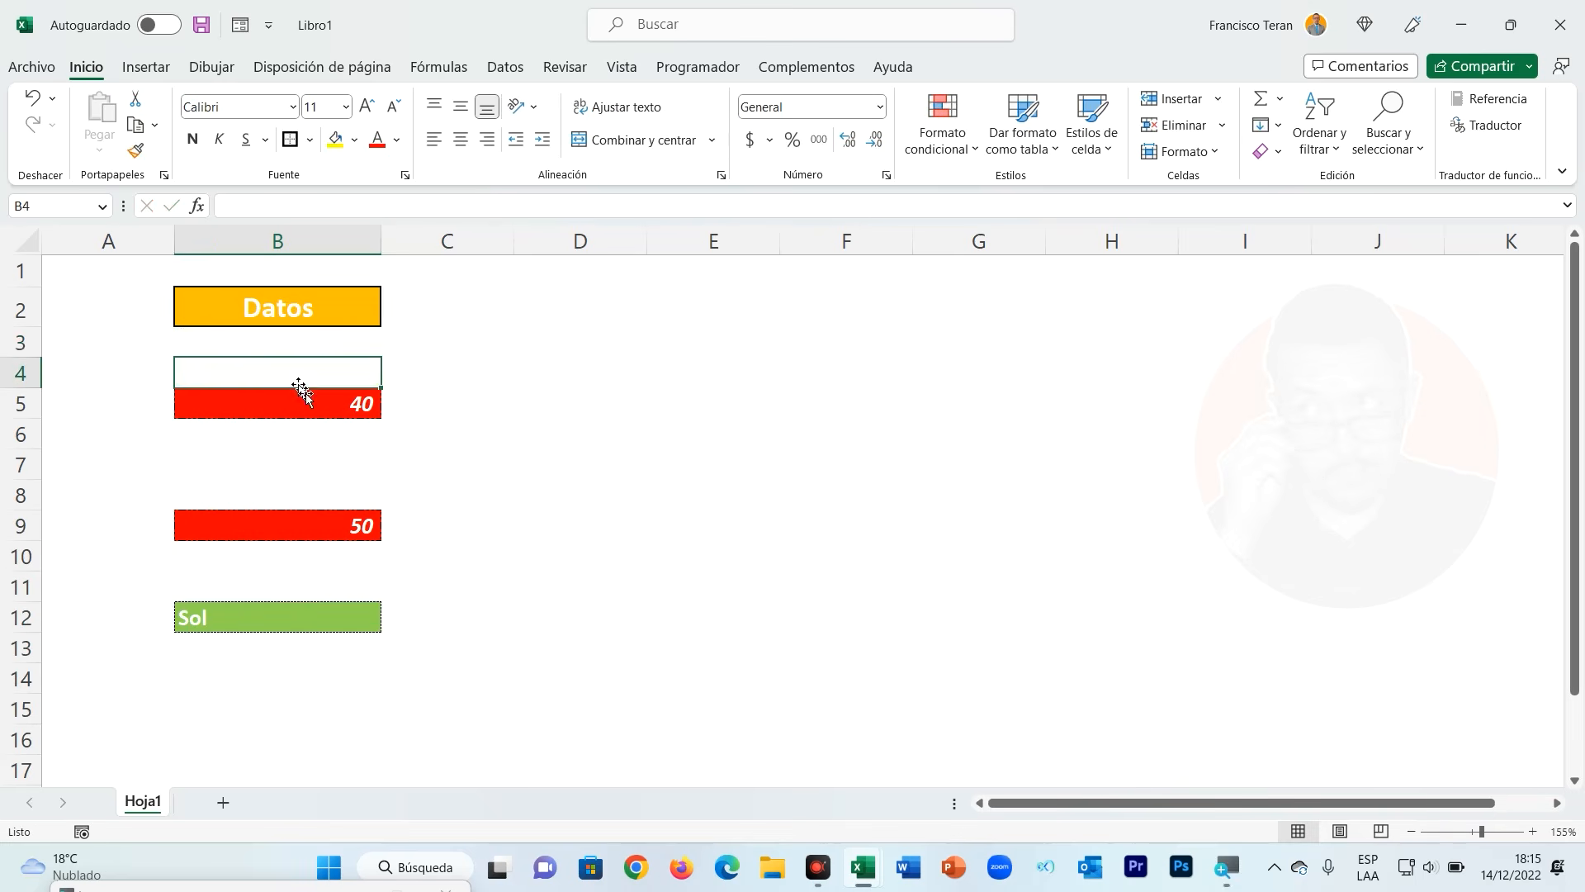
pyautogui.click(288, 457)
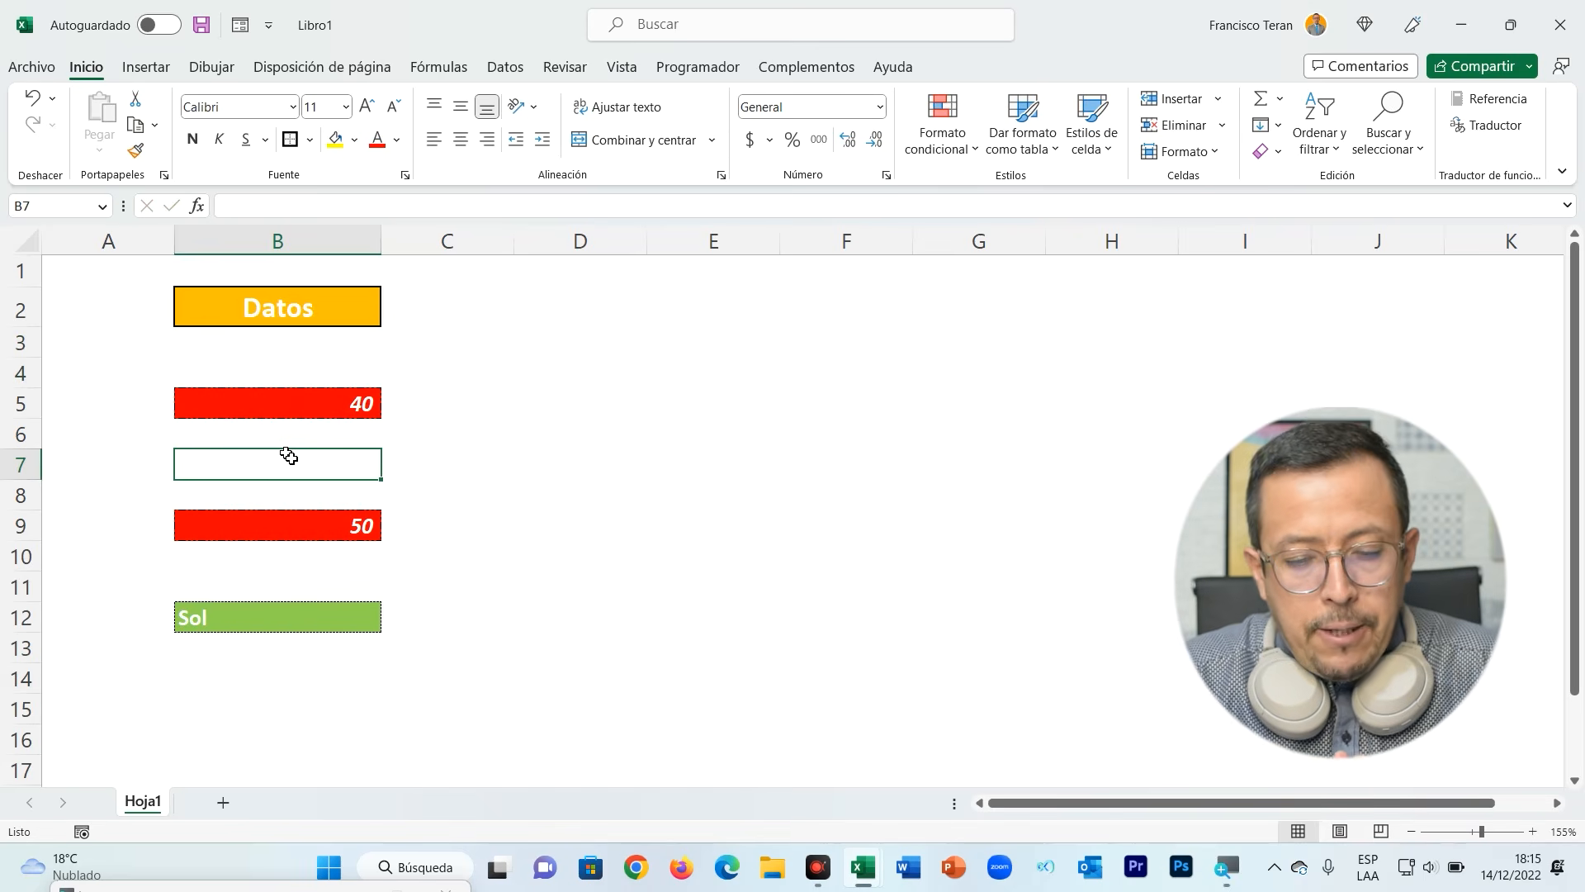